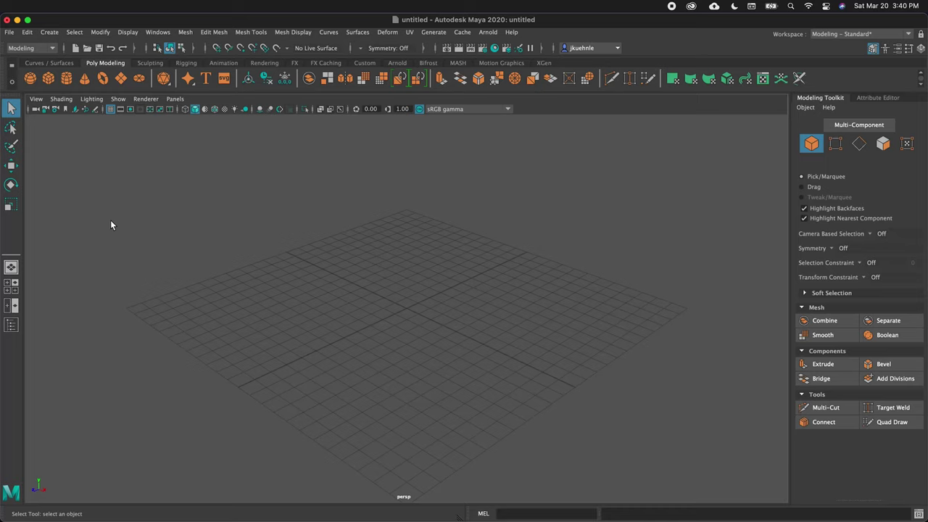
- Create a polygon cube at the origin and scale it uniformly to about 3.32
{"action": "left_click", "coordinate": [52, 78]}
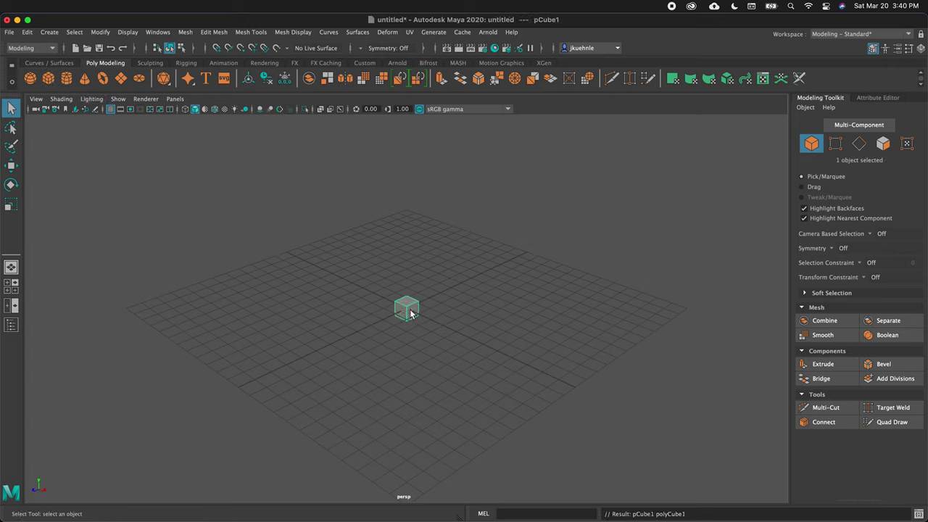
{"action": "key", "text": "r"}
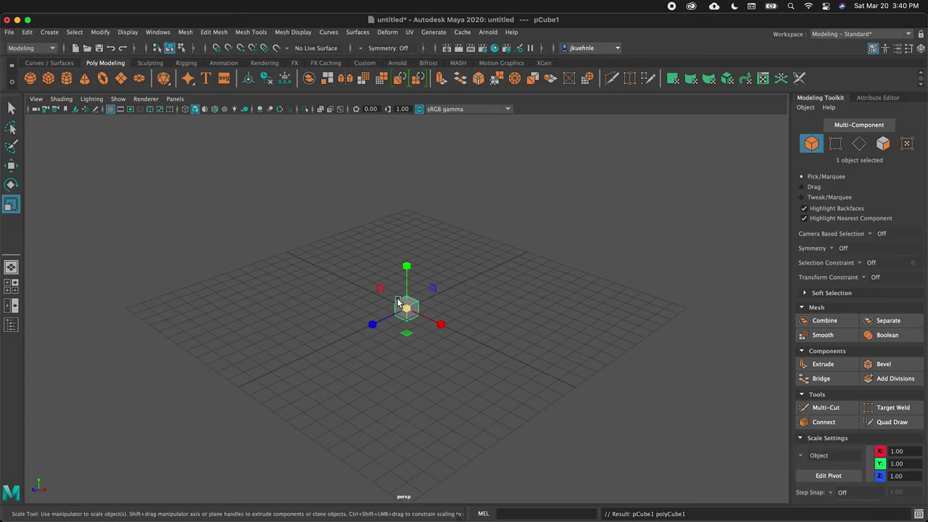
{"action": "left_click_drag", "start_coordinate": [406, 308], "coordinate": [438, 283]}
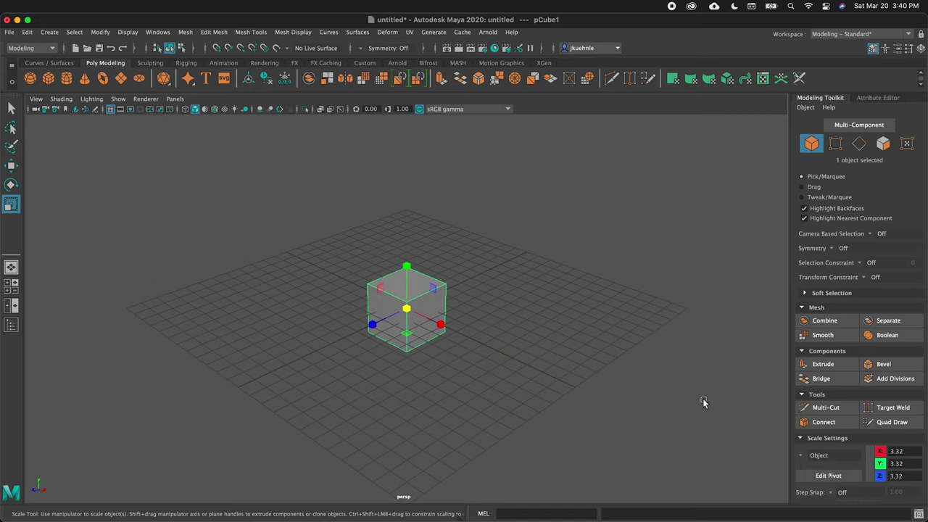
- Add divisions to the cube's faces with Divisions set to 2, and reselect the whole cube
{"action": "left_click", "coordinate": [883, 385]}
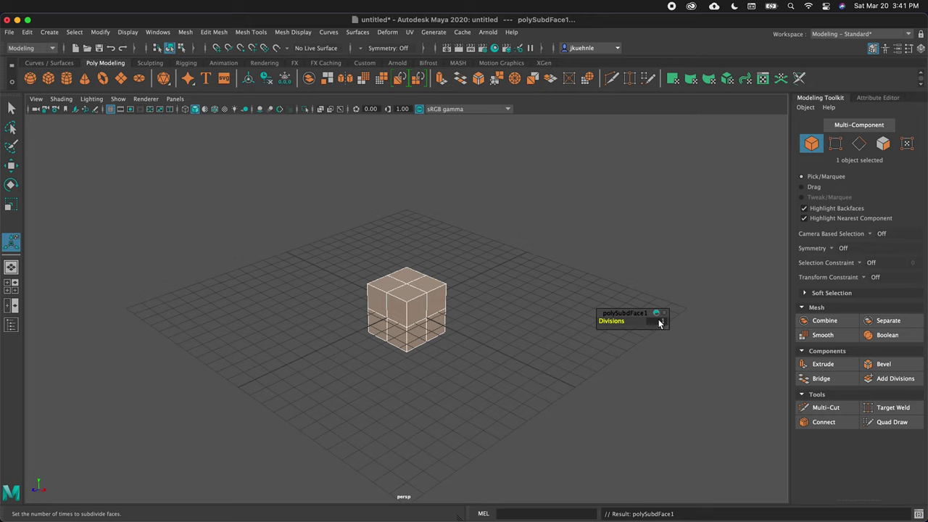
{"action": "left_click", "coordinate": [665, 324]}
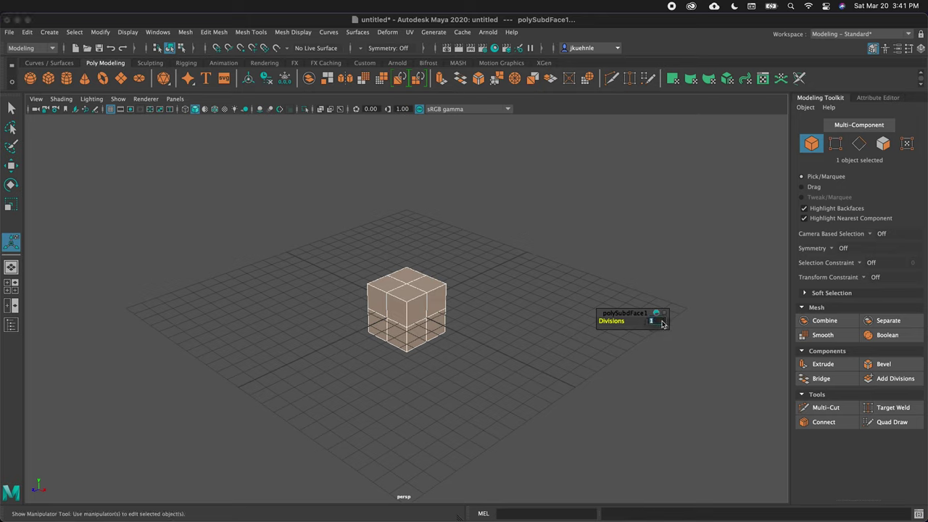
{"action": "type", "text": "2"}
{"action": "key", "text": "Return"}
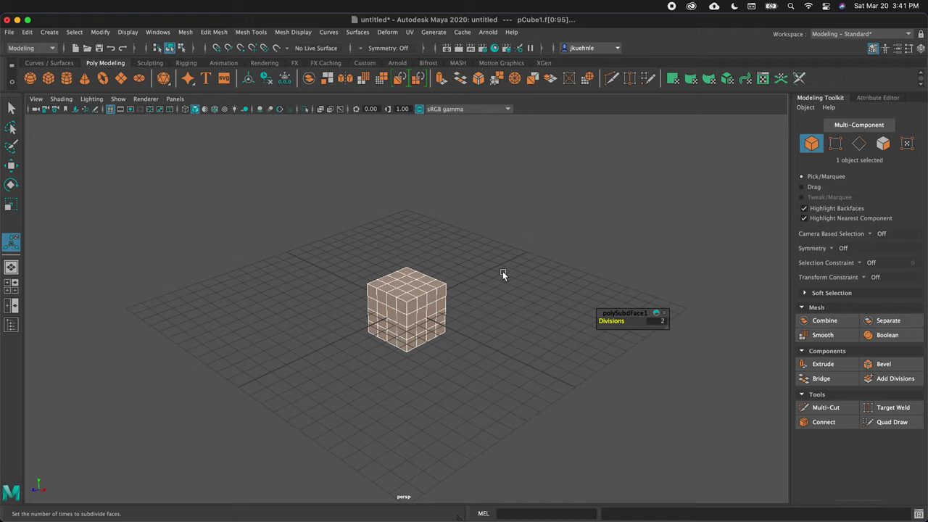
{"action": "left_click", "coordinate": [554, 288]}
{"action": "left_click", "coordinate": [388, 306]}
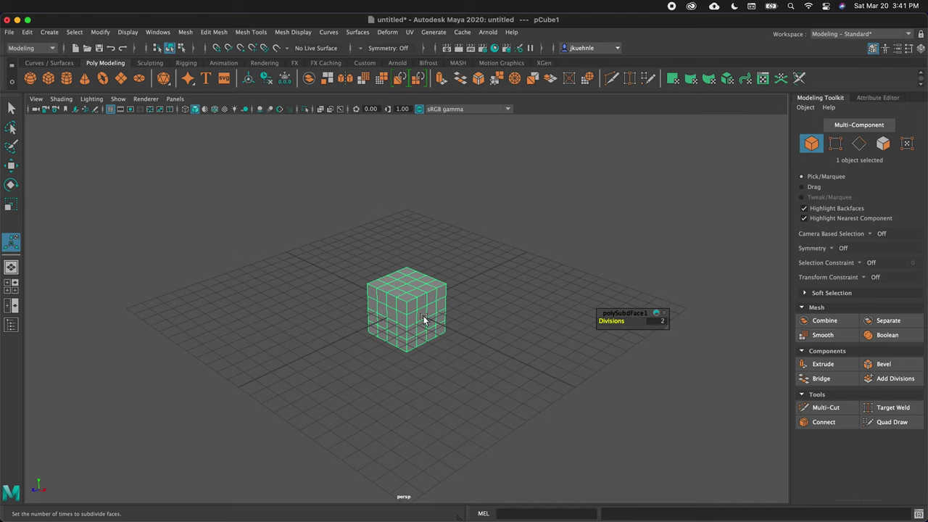
- Cycle the cube through vertex, edge and face selection modes, and turn on Multi-Component selection
{"action": "scroll", "coordinate": [417, 314], "scroll_direction": "up", "scroll_amount": 3}
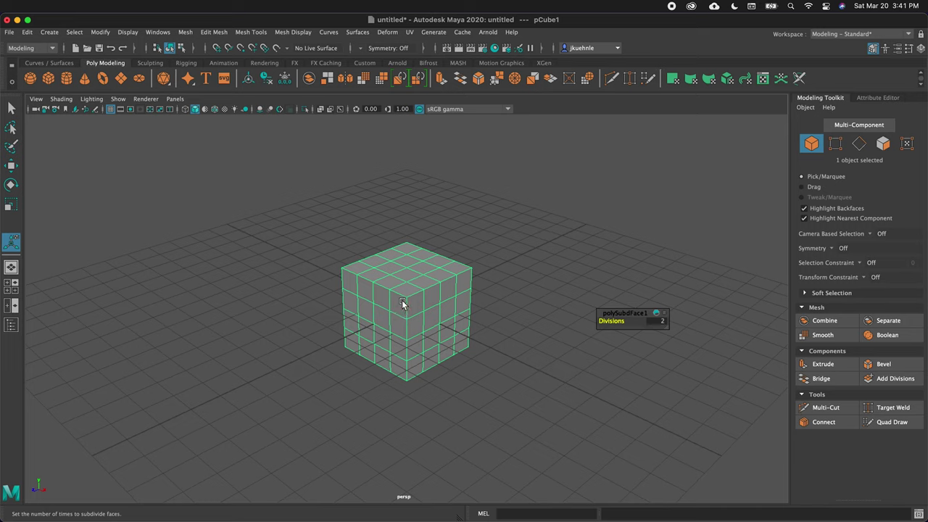
{"action": "key", "text": "F9"}
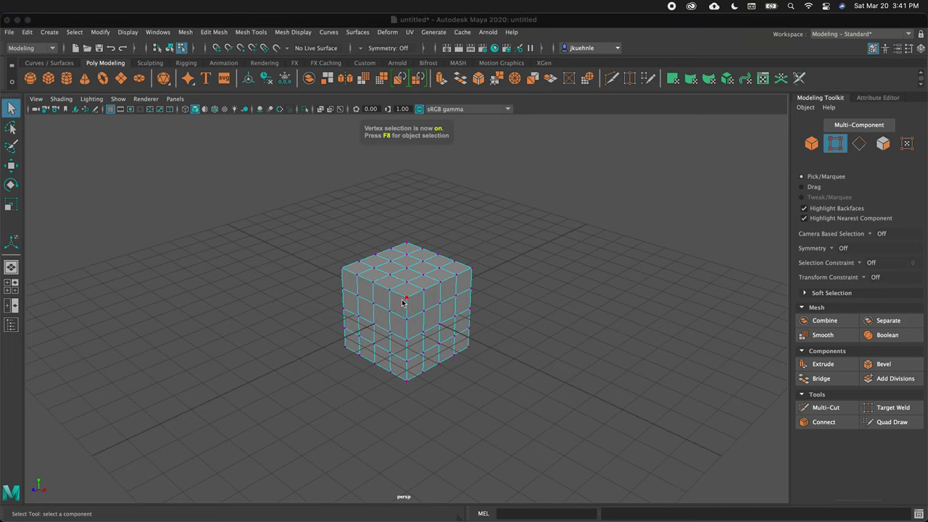
{"action": "key", "text": "F10"}
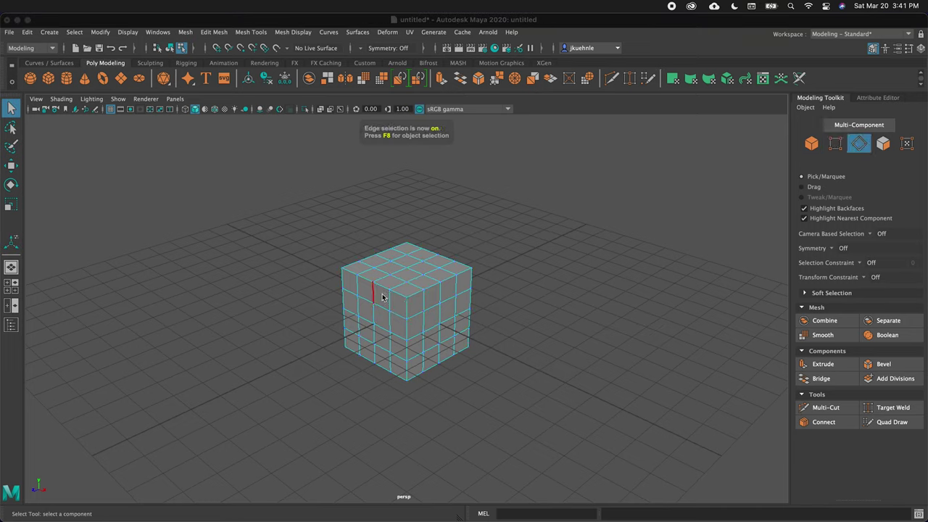
{"action": "key", "text": "F11"}
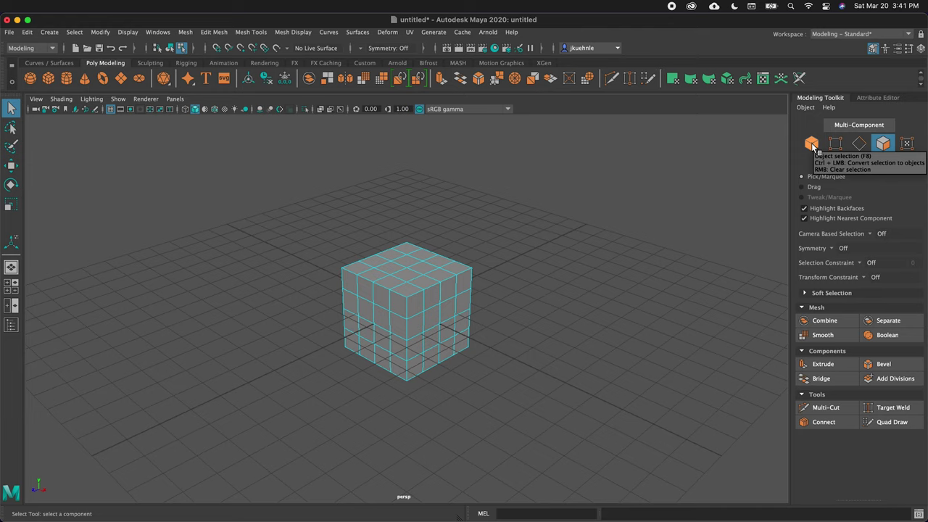
{"action": "left_click", "coordinate": [861, 124]}
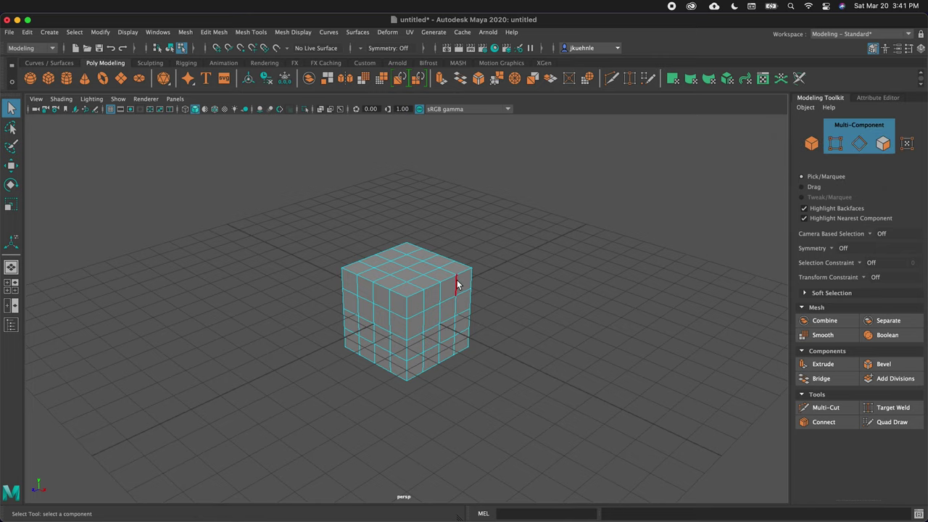
- Try multi-component picking with a vertex, an edge and a marquee around the cube's top, and clear the selection
{"action": "scroll", "coordinate": [456, 280], "scroll_direction": "up", "scroll_amount": 5}
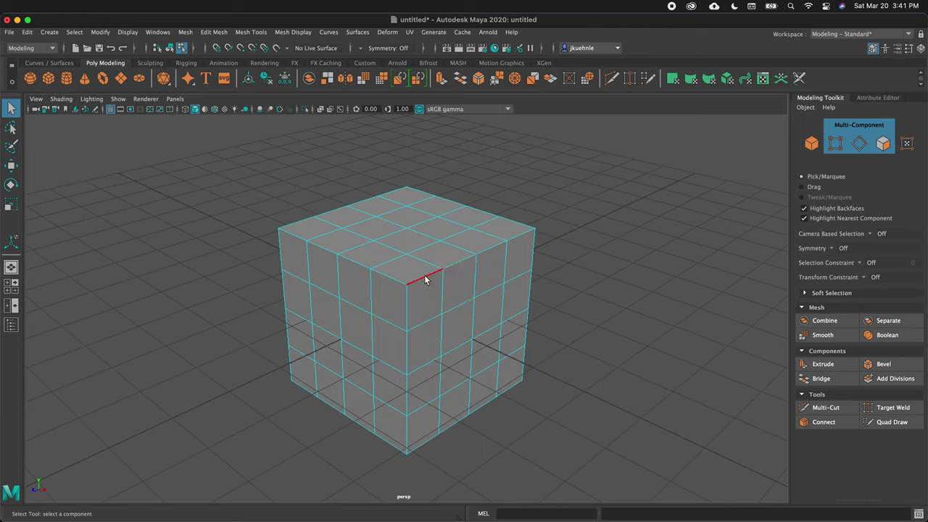
{"action": "left_click", "coordinate": [444, 272]}
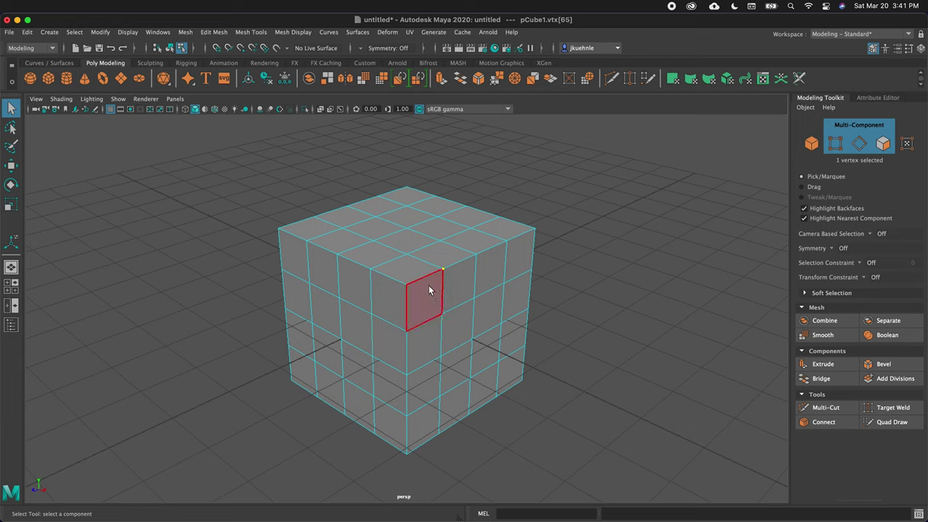
{"action": "left_click", "coordinate": [482, 249]}
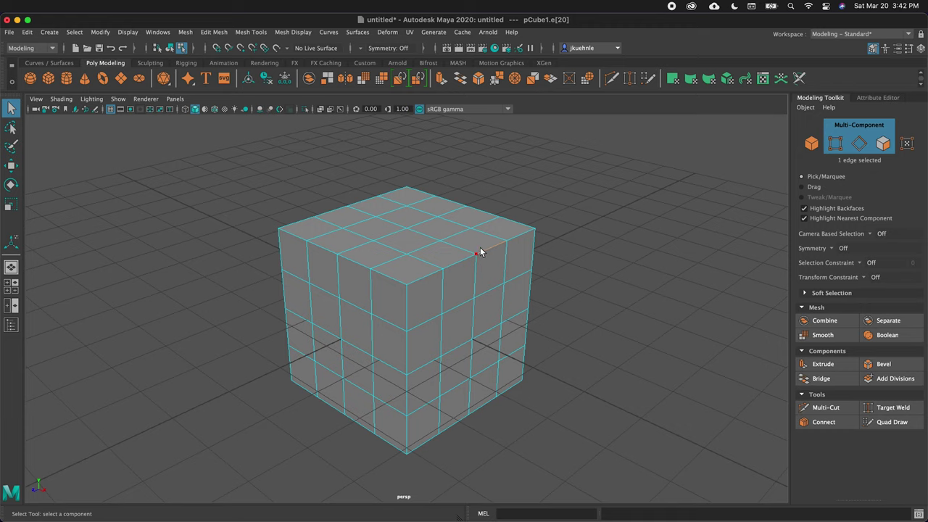
{"action": "left_click", "coordinate": [541, 186]}
{"action": "left_click_drag", "start_coordinate": [255, 177], "coordinate": [428, 271]}
{"action": "left_click", "coordinate": [572, 222]}
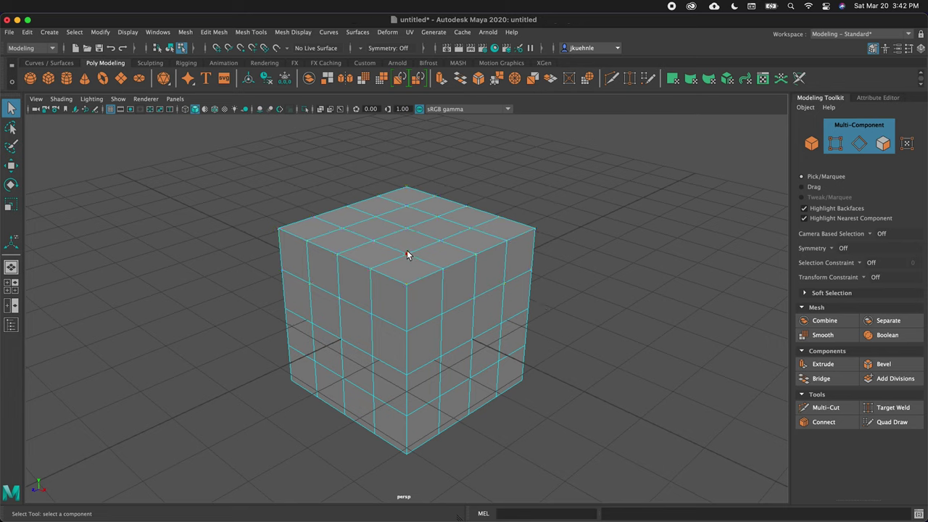
- Select all of the cube's vertices, and replace that selection with an edge loop running across the top face
{"action": "key", "text": "ctrl+shift+a"}
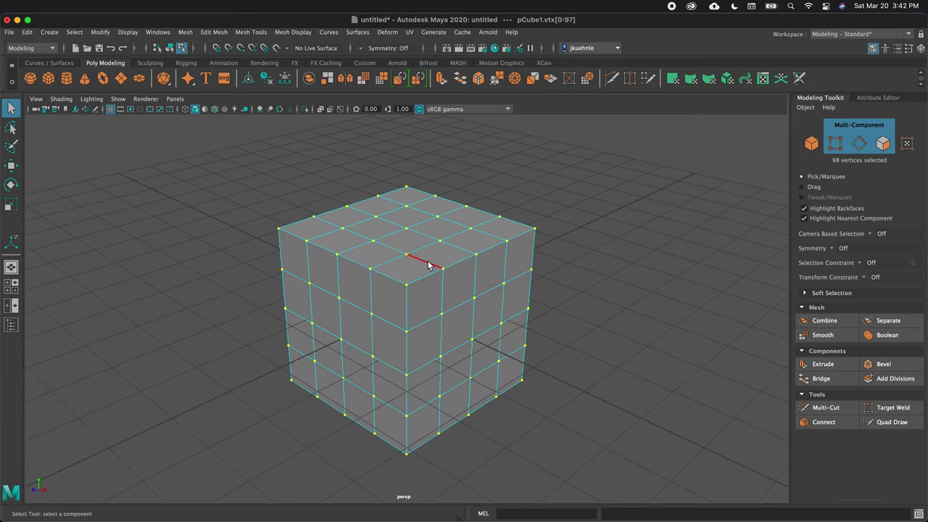
{"action": "double_click", "coordinate": [427, 268]}
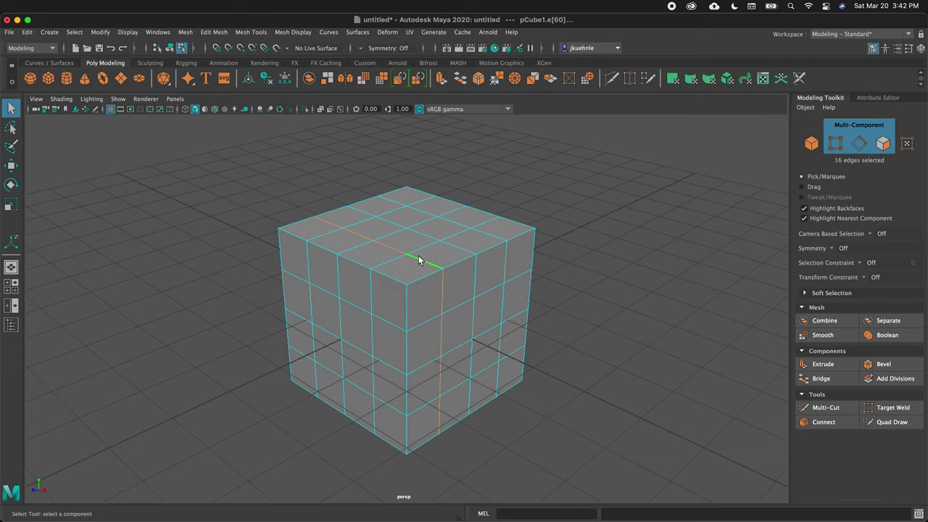
- Select all faces of the cube, and replace that selection with the face loop through the top face at the nearest corner
{"action": "key", "text": "ctrl+shift+a"}
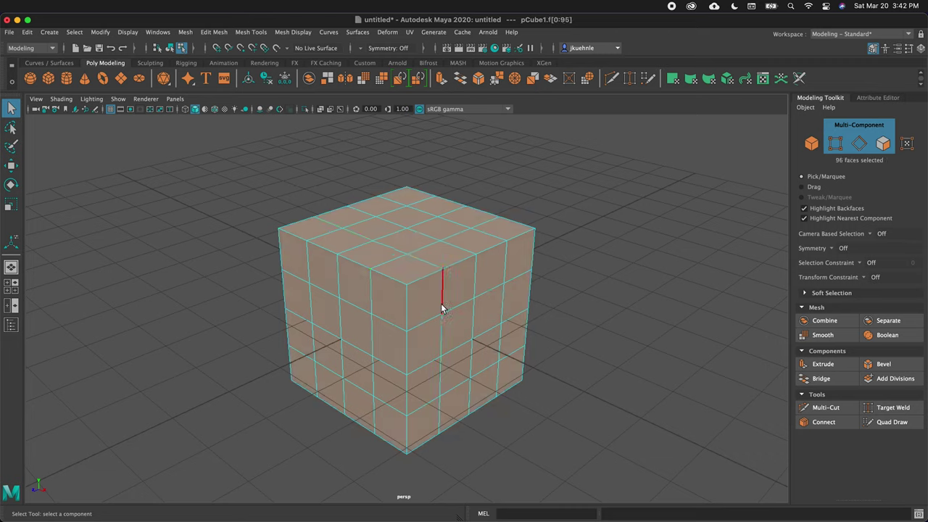
{"action": "left_click", "coordinate": [547, 216]}
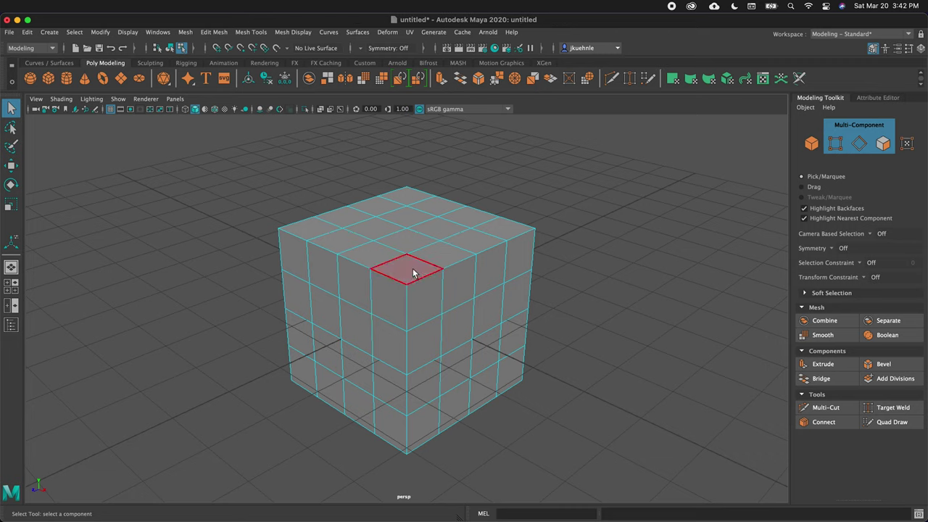
{"action": "left_click", "coordinate": [413, 272]}
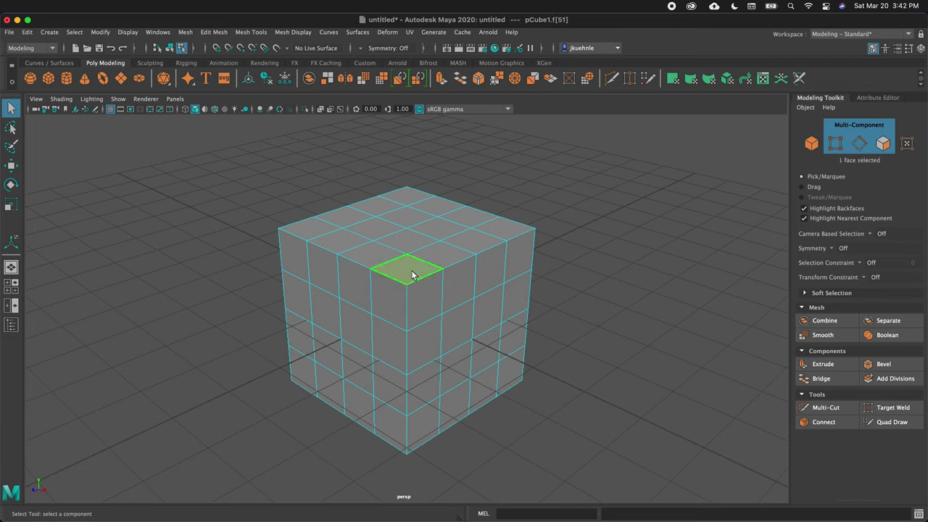
{"action": "double_click", "coordinate": [445, 251], "text": "shift"}
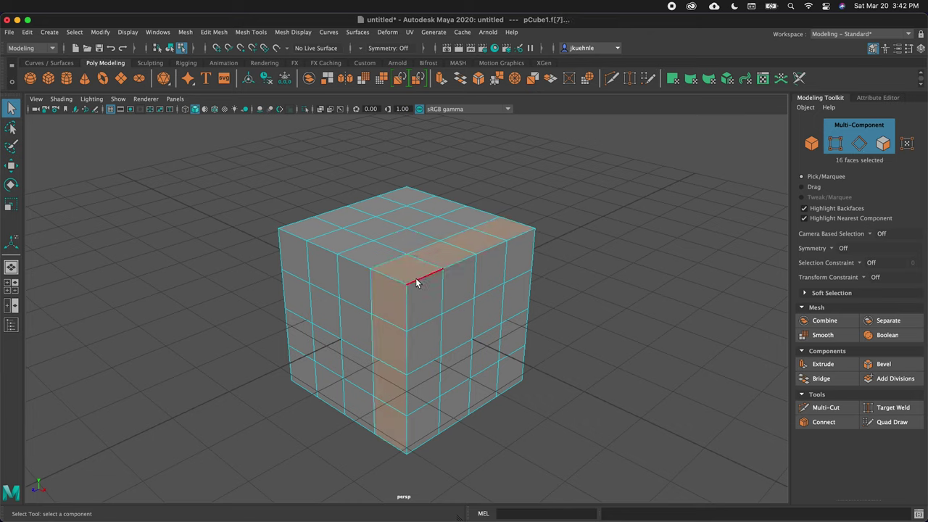
- Alternate between selecting full edge loops and edge rings through the cube's top face, ending on the middle edge loop
{"action": "left_click", "coordinate": [390, 249]}
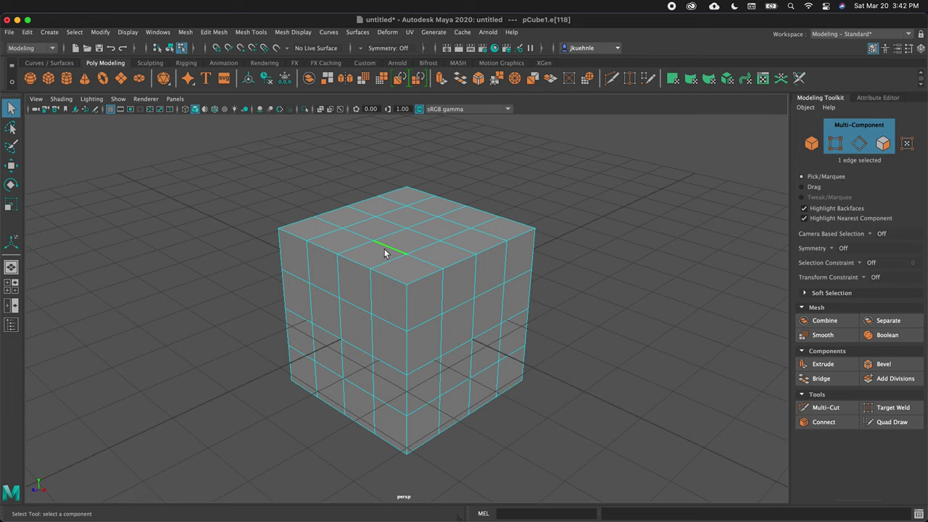
{"action": "double_click", "coordinate": [456, 229]}
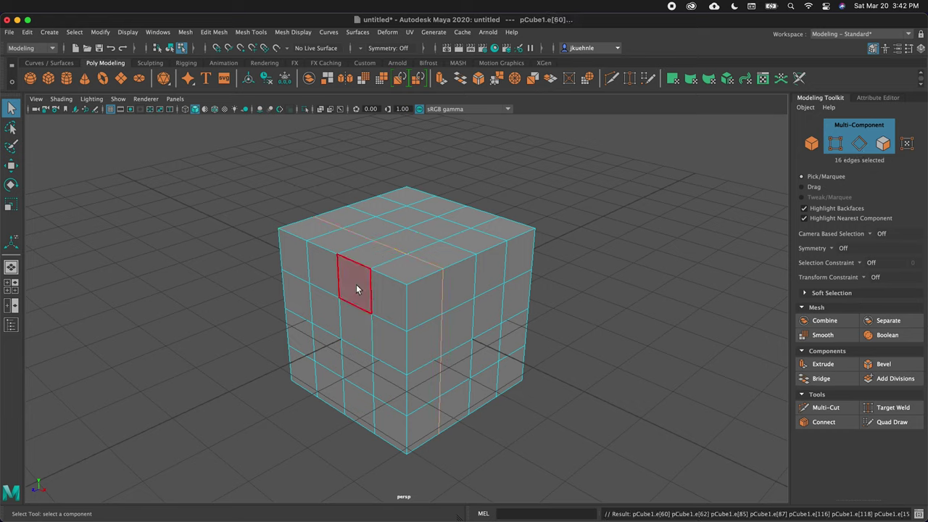
{"action": "double_click", "coordinate": [475, 227]}
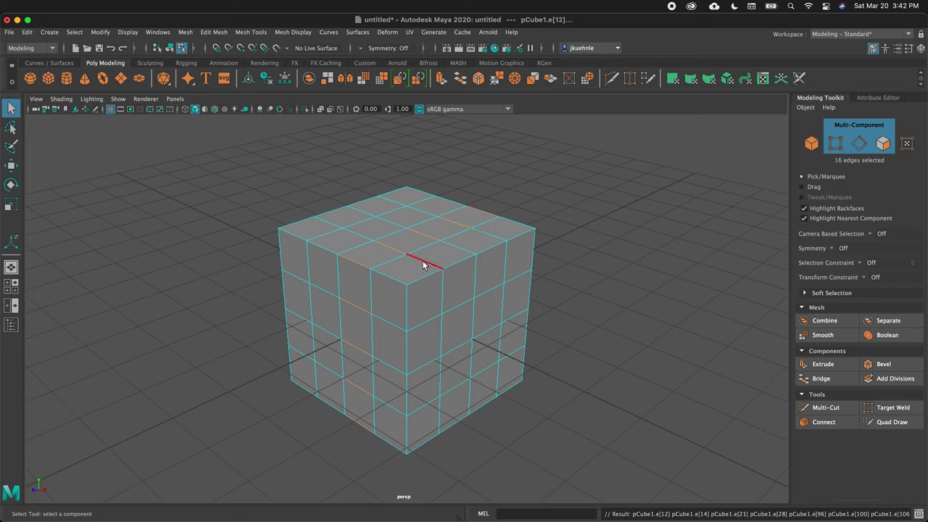
{"action": "double_click", "coordinate": [457, 246]}
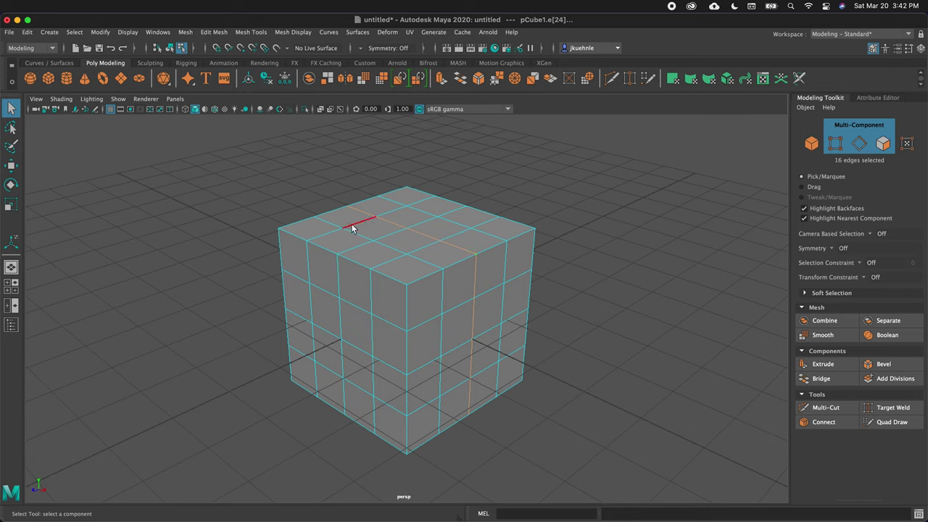
{"action": "double_click", "coordinate": [392, 256]}
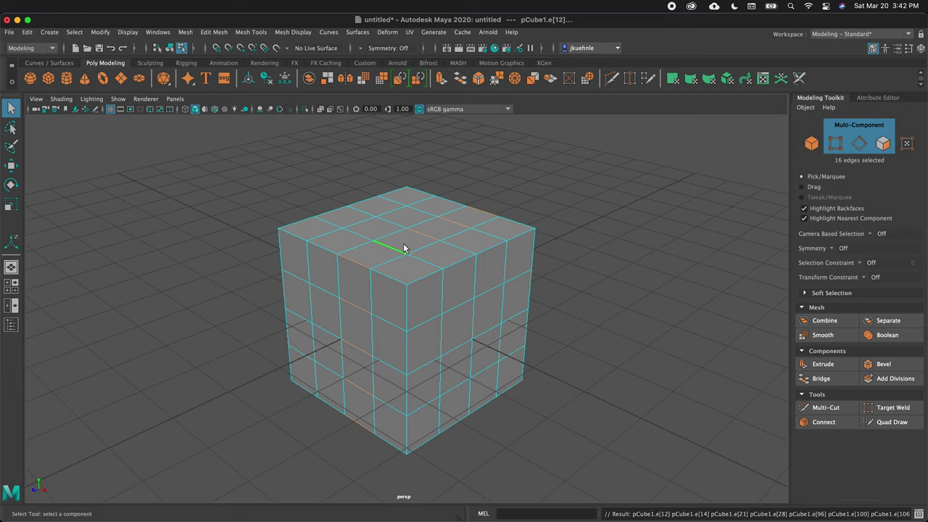
{"action": "double_click", "coordinate": [474, 281]}
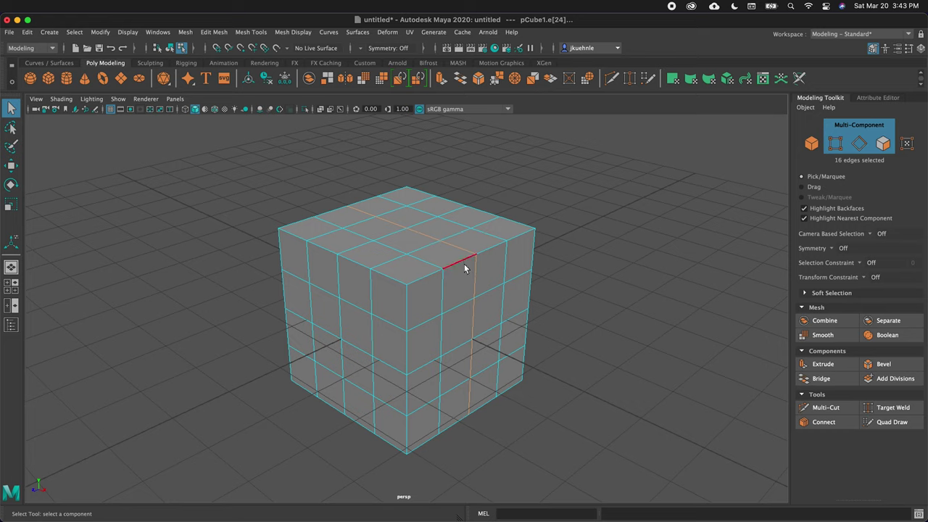
- Step the edge selection through neighbouring loops and rings, ending on the horizontal edge loop one row below the cube's top
{"action": "key", "text": "Right"}
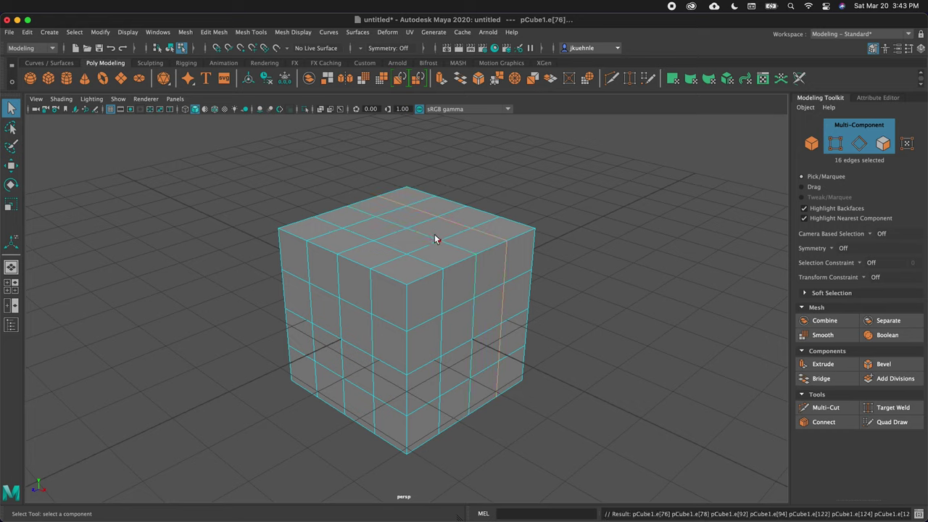
{"action": "key", "text": "Right"}
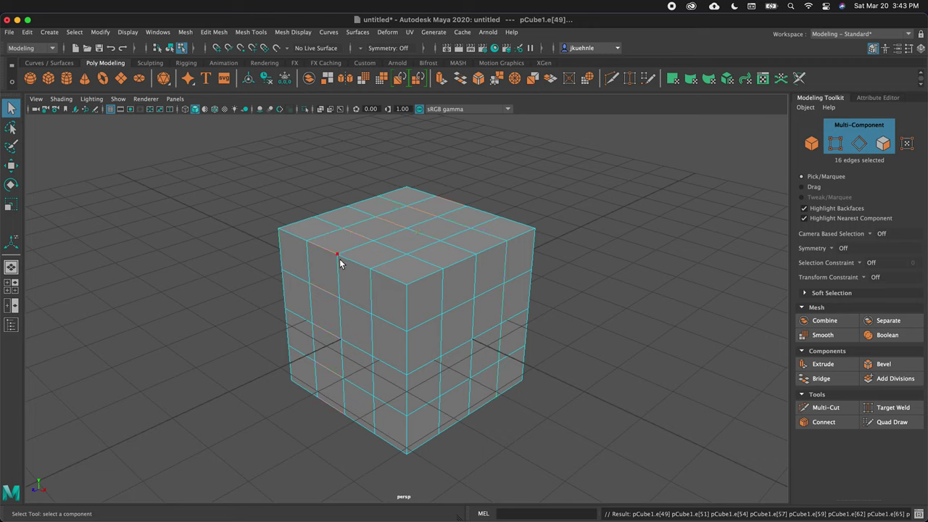
{"action": "double_click", "coordinate": [399, 224]}
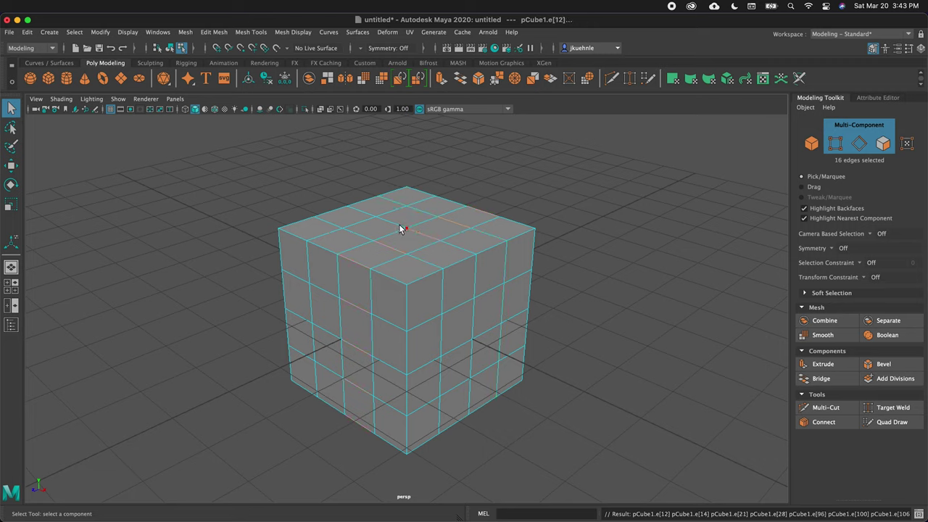
{"action": "key", "text": "ctrl+z"}
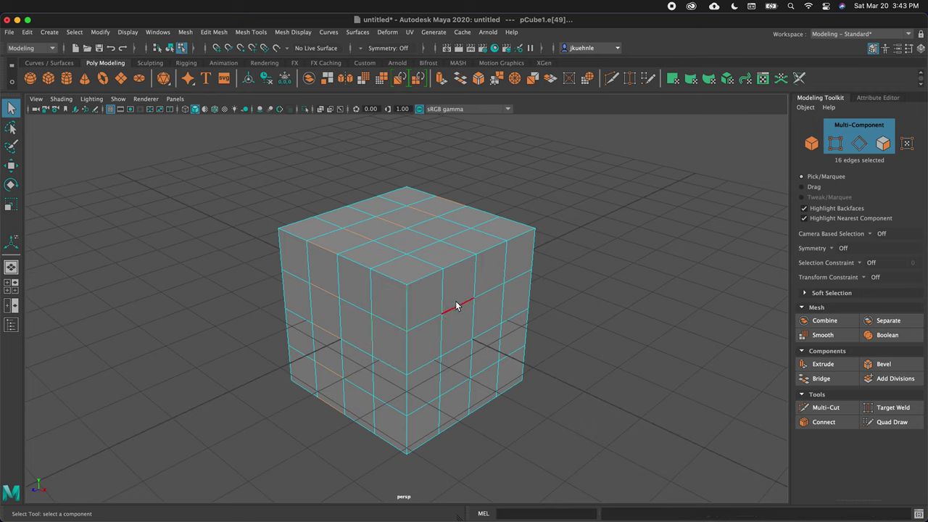
{"action": "key", "text": "Right"}
{"action": "key", "text": "Right"}
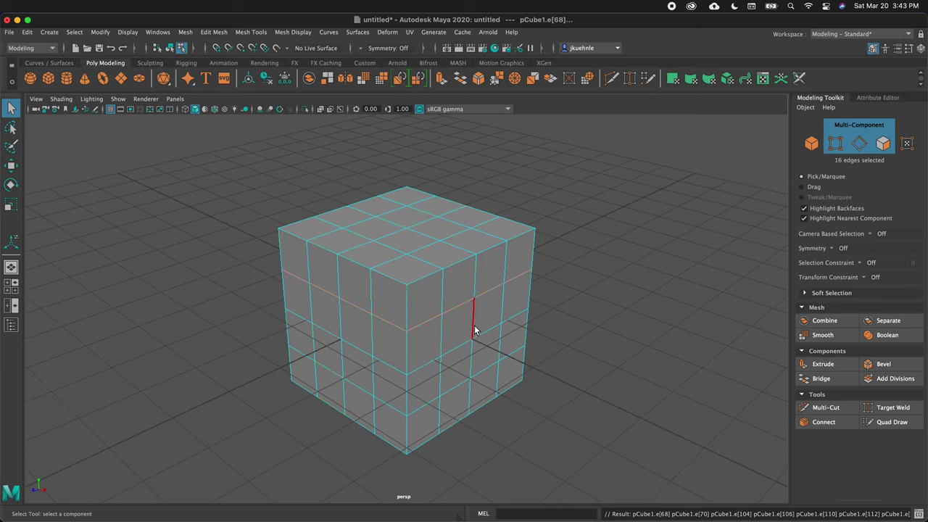
- Select the horizontal face loop around the cube's top row and shift the selection down to the second row
{"action": "double_click", "coordinate": [452, 313]}
{"action": "double_click", "coordinate": [518, 259]}
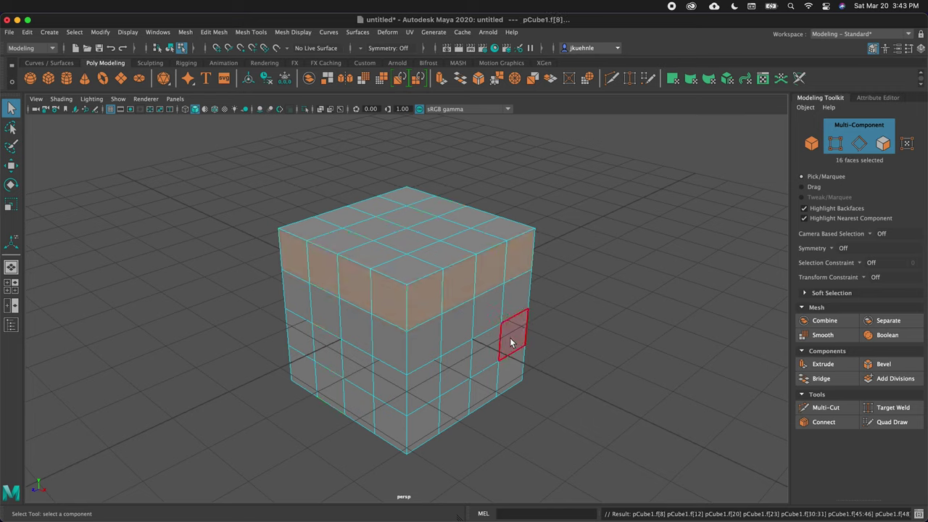
{"action": "key", "text": "Down"}
{"action": "key", "text": "Down"}
{"action": "key", "text": "Down"}
{"action": "key", "text": "Down"}
{"action": "key", "text": "Down"}
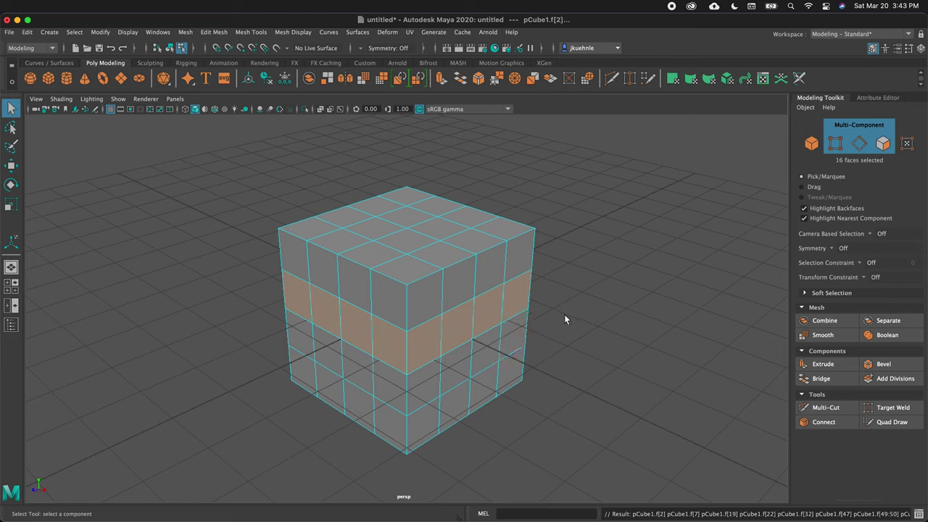
- Step the face loop selection through the cube's neighbouring loops in several directions, ending on the horizontal loop of the top row
{"action": "key", "text": "Right"}
{"action": "key", "text": "Right"}
{"action": "key", "text": "Right"}
{"action": "key", "text": "Right"}
{"action": "key", "text": "Right"}
{"action": "key", "text": "Right"}
{"action": "key", "text": "Right"}
{"action": "key", "text": "Down"}
{"action": "key", "text": "Down"}
{"action": "key", "text": "Right"}
{"action": "key", "text": "Right"}
{"action": "key", "text": "Left"}
{"action": "key", "text": "Left"}
{"action": "key", "text": "Up"}
{"action": "key", "text": "Up"}
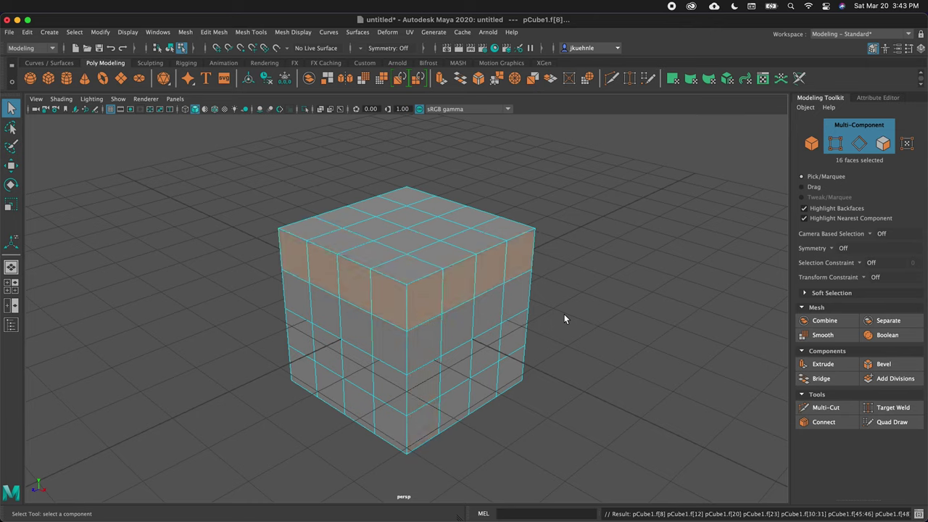
- Shift the face loop selection to the vertical loop through the cube's rightmost corner and top face, and clear the selection
{"action": "key", "text": "Down"}
{"action": "key", "text": "Down"}
{"action": "key", "text": "Right"}
{"action": "key", "text": "Right"}
{"action": "key", "text": "Right"}
{"action": "key", "text": "Right"}
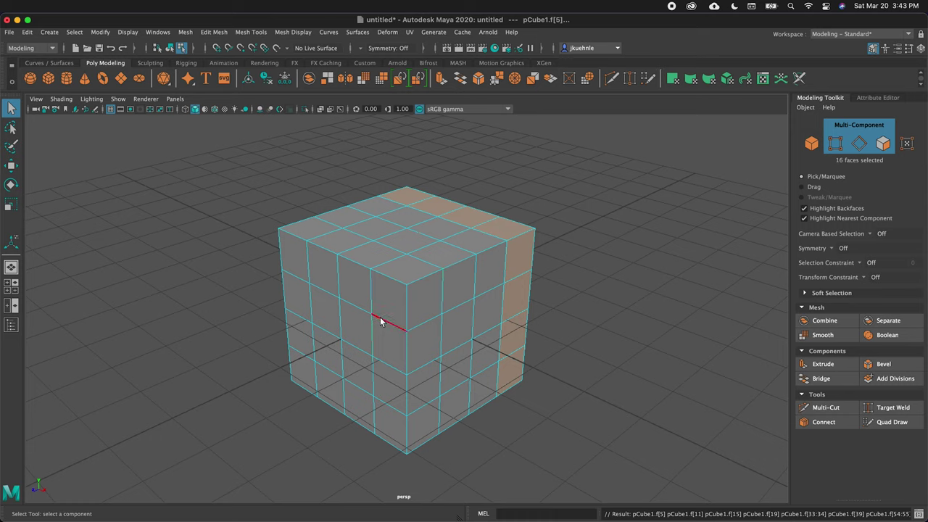
{"action": "left_click", "coordinate": [527, 270]}
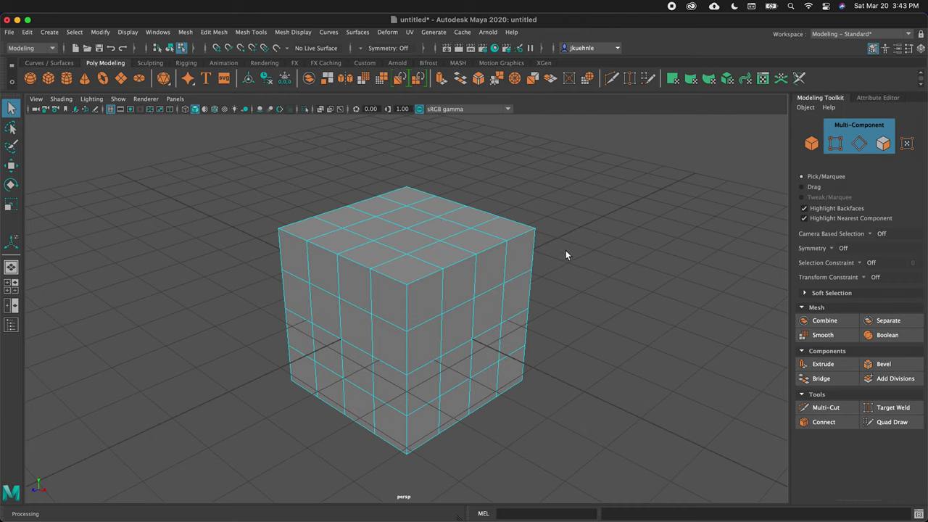
- Compare the cube's smooth mesh preview with and without the control cage, and return it to the unsmoothed display
{"action": "key", "text": "3"}
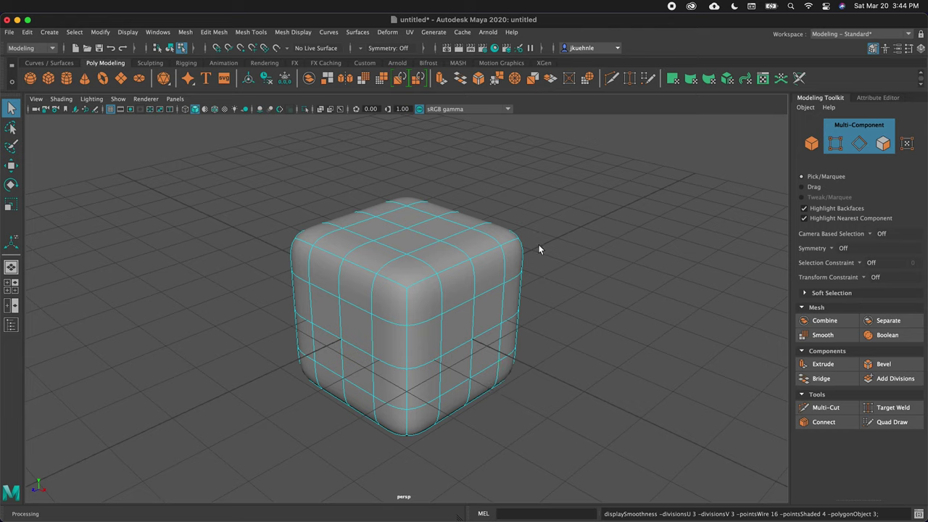
{"action": "key", "text": "2"}
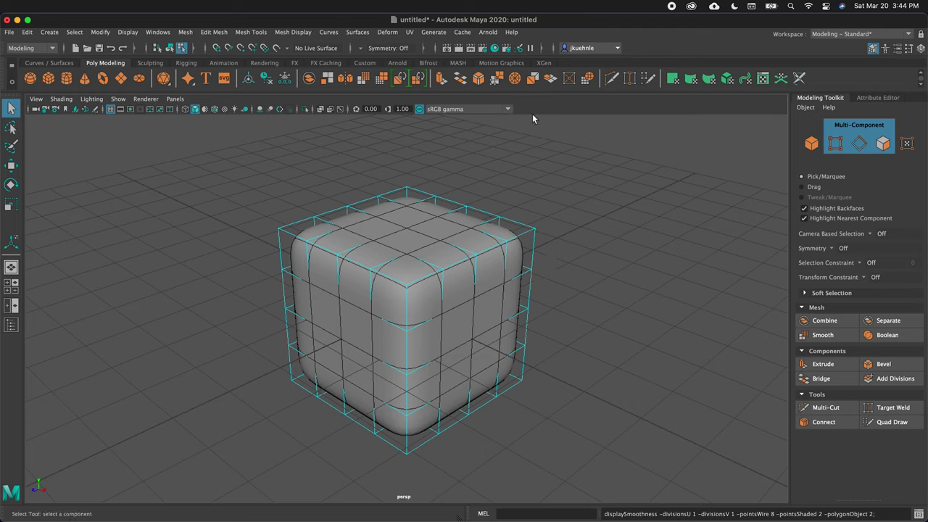
{"action": "key", "text": "3"}
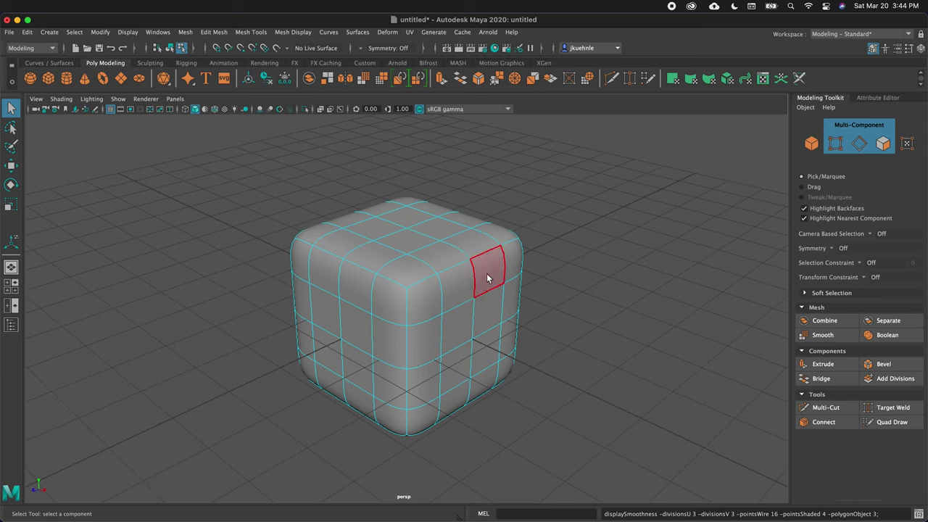
{"action": "key", "text": "1"}
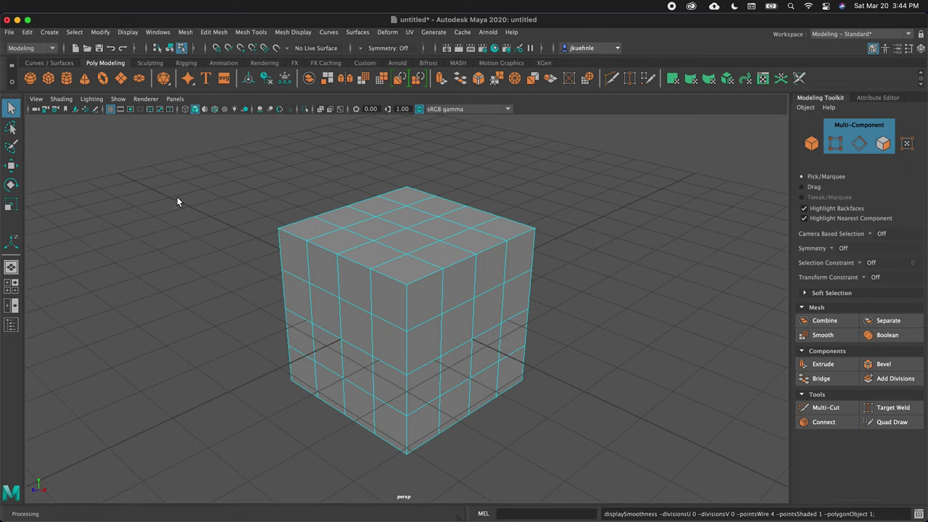
- Create a polygon sphere, scale it up uniformly to about 1.94, and position it so it overlaps the cube's right side
{"action": "left_click", "coordinate": [30, 78]}
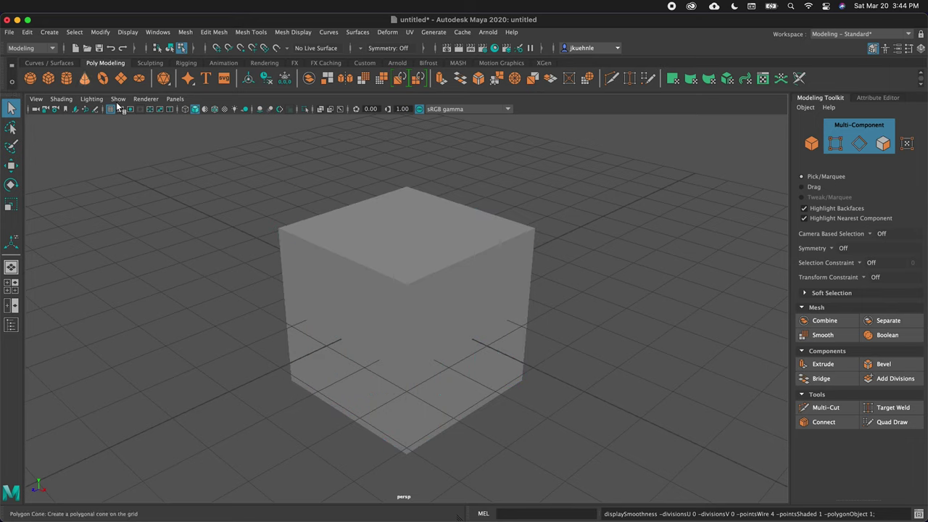
{"action": "key", "text": "w"}
{"action": "left_click_drag", "start_coordinate": [439, 326], "coordinate": [640, 307]}
{"action": "key", "text": "r"}
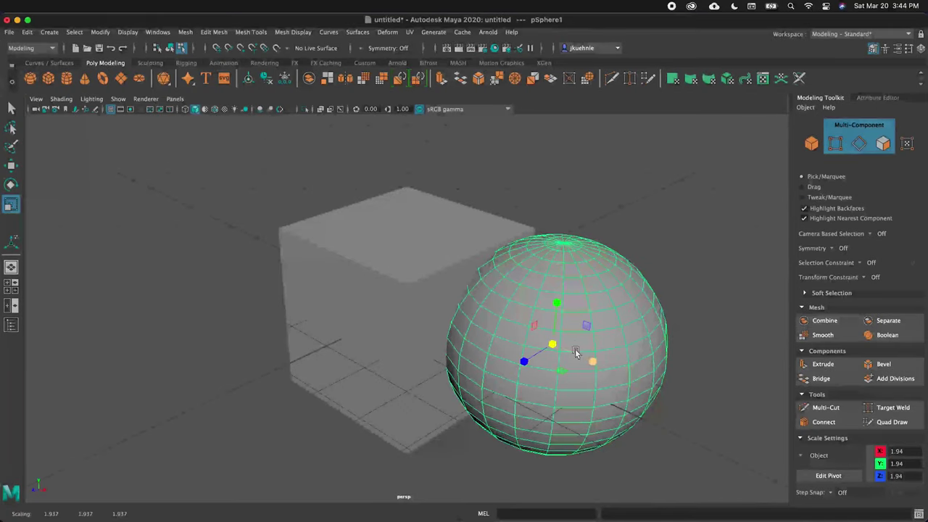
{"action": "key", "text": "w"}
{"action": "left_click_drag", "start_coordinate": [593, 356], "coordinate": [462, 361]}
{"action": "left_click", "coordinate": [587, 296]}
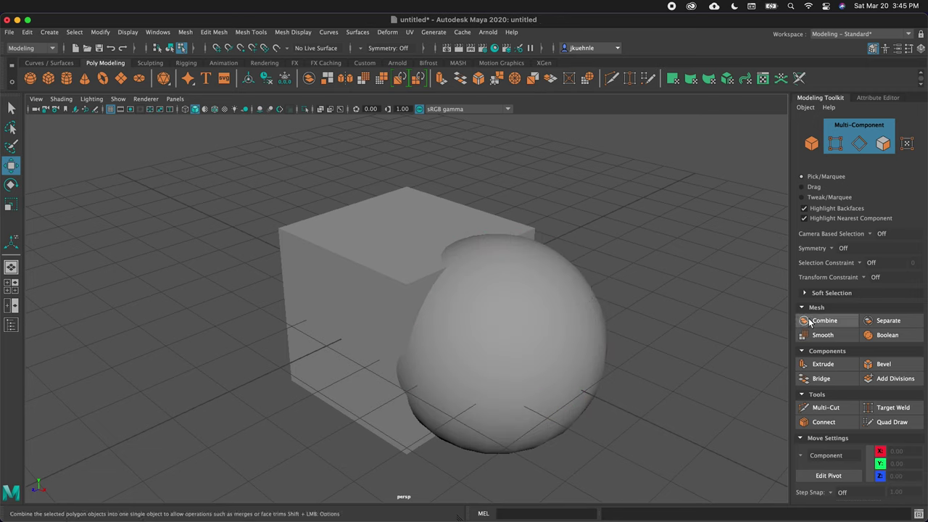
- Combine the cube and the sphere into one object in object mode, and inspect its interior in wireframe display
{"action": "key", "text": "F8"}
{"action": "key", "text": "q"}
{"action": "left_click", "coordinate": [414, 253]}
{"action": "left_click", "coordinate": [538, 273], "text": "shift"}
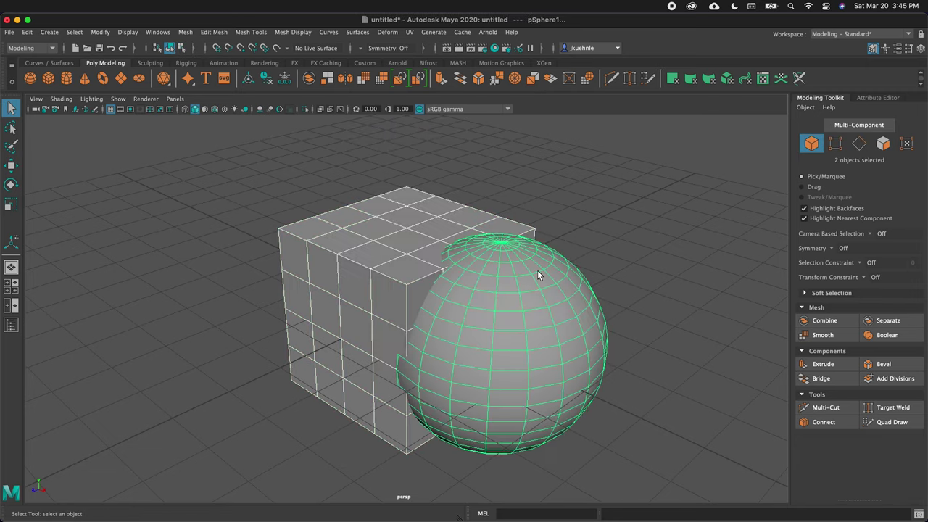
{"action": "left_click", "coordinate": [825, 320]}
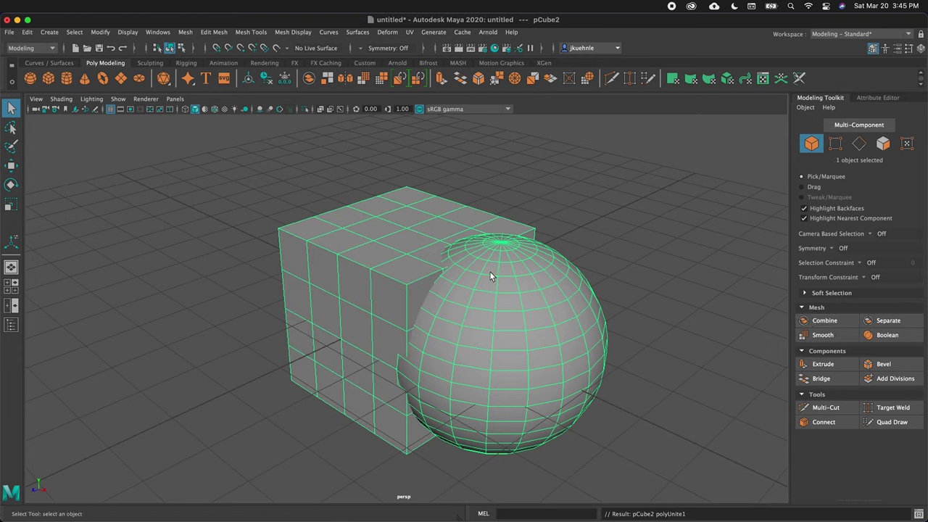
{"action": "key", "text": "4"}
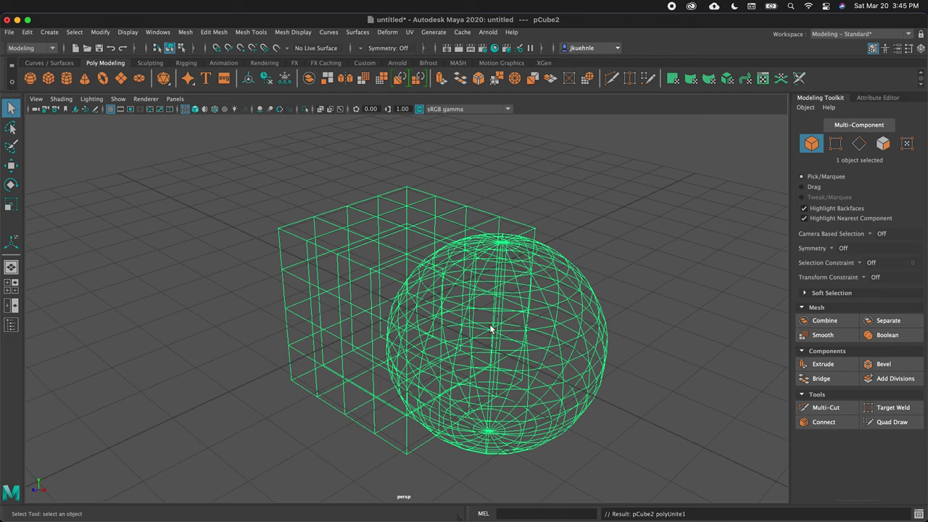
{"action": "key", "text": "5"}
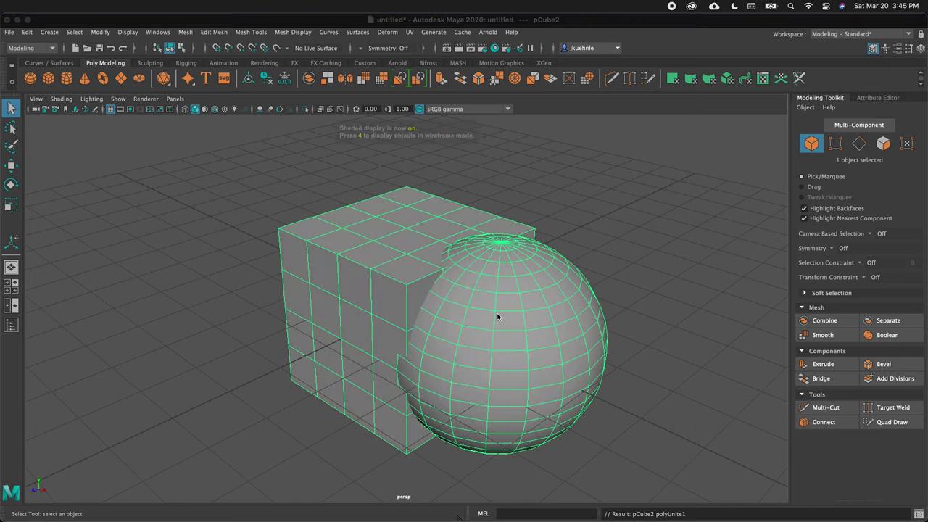
- Separate the combined mesh back into an individual cube and sphere, and clear the selection
{"action": "left_click", "coordinate": [639, 235]}
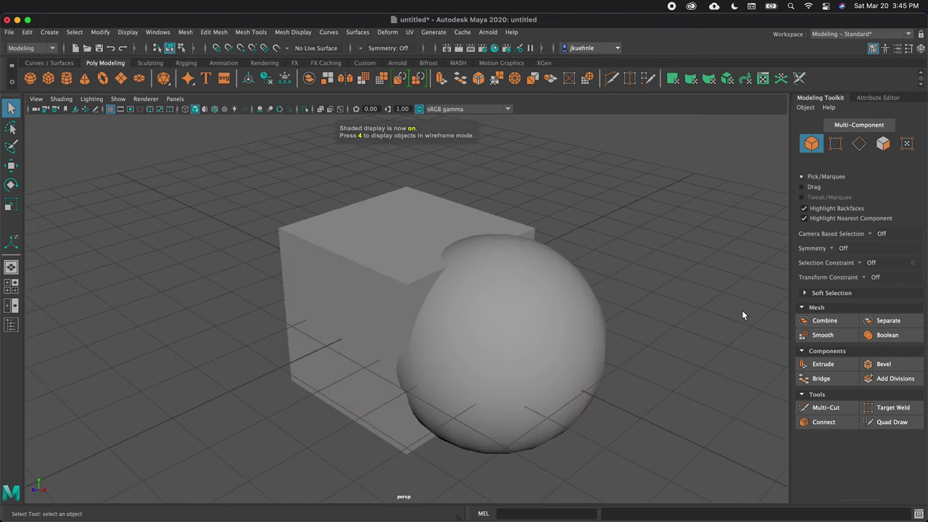
{"action": "left_click", "coordinate": [455, 272]}
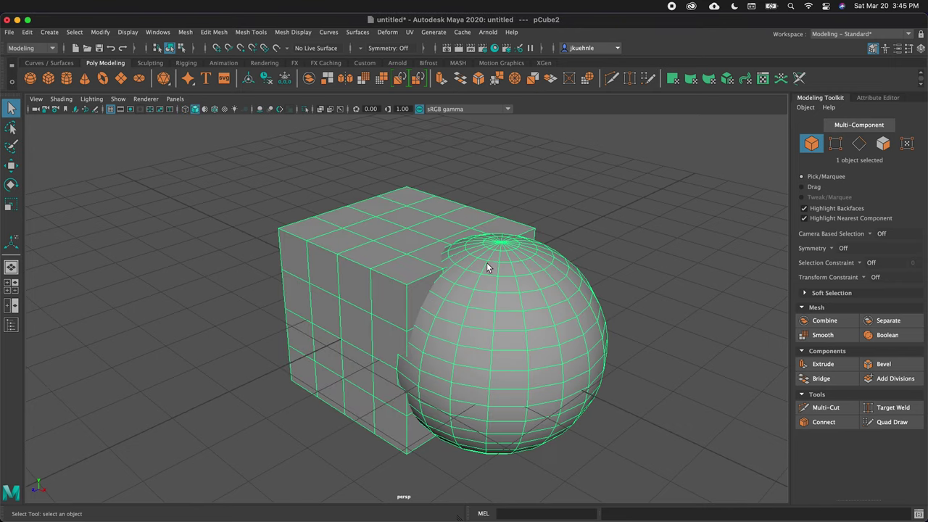
{"action": "left_click", "coordinate": [888, 321]}
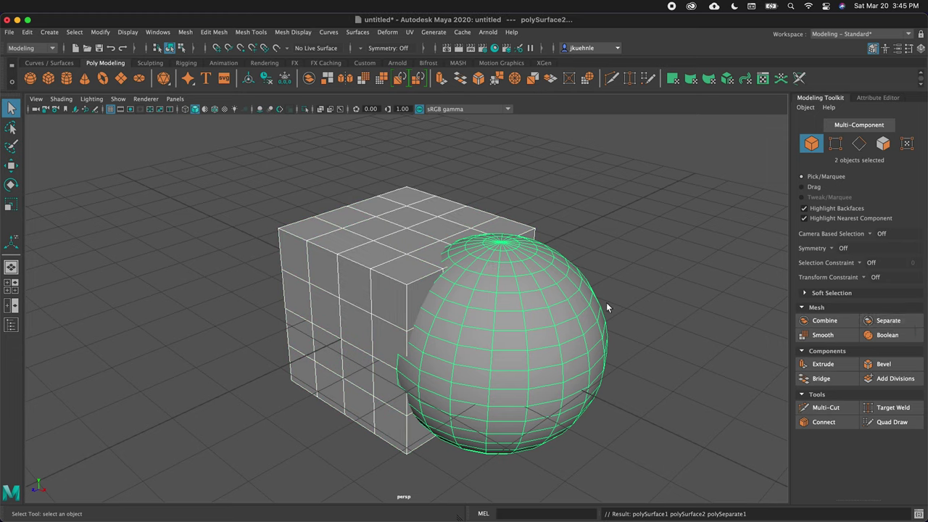
{"action": "left_click", "coordinate": [610, 241]}
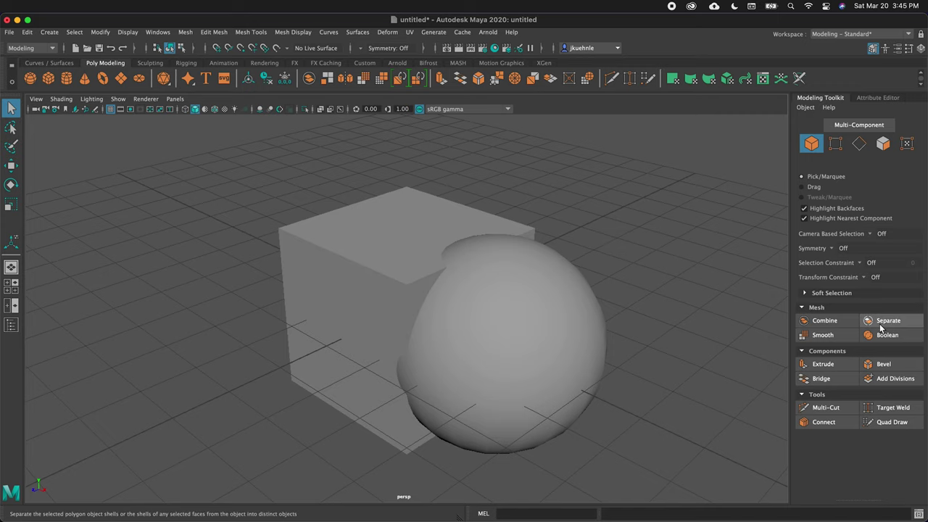
- Apply a Boolean union to the cube and sphere, inspect the merged mesh in wireframe, and return to shaded display
{"action": "left_click", "coordinate": [349, 238]}
{"action": "left_click", "coordinate": [499, 285], "text": "shift"}
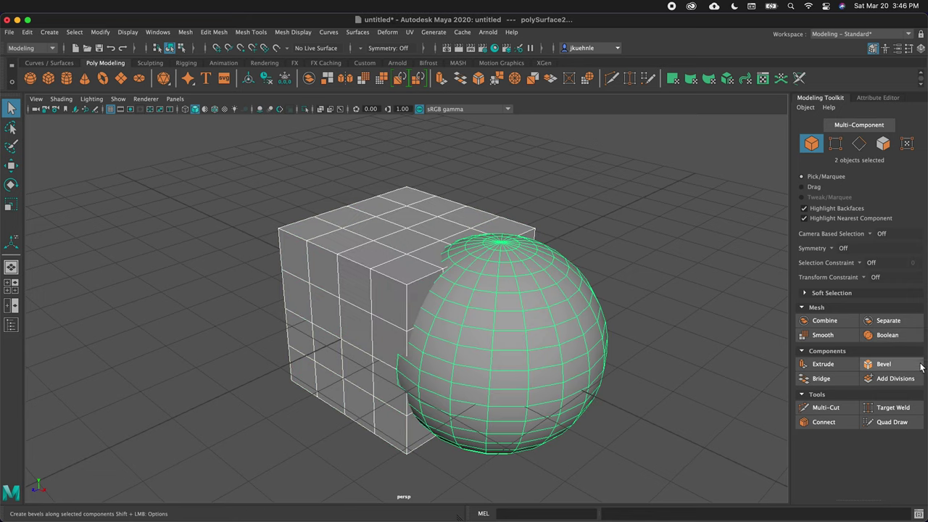
{"action": "left_click", "coordinate": [881, 335]}
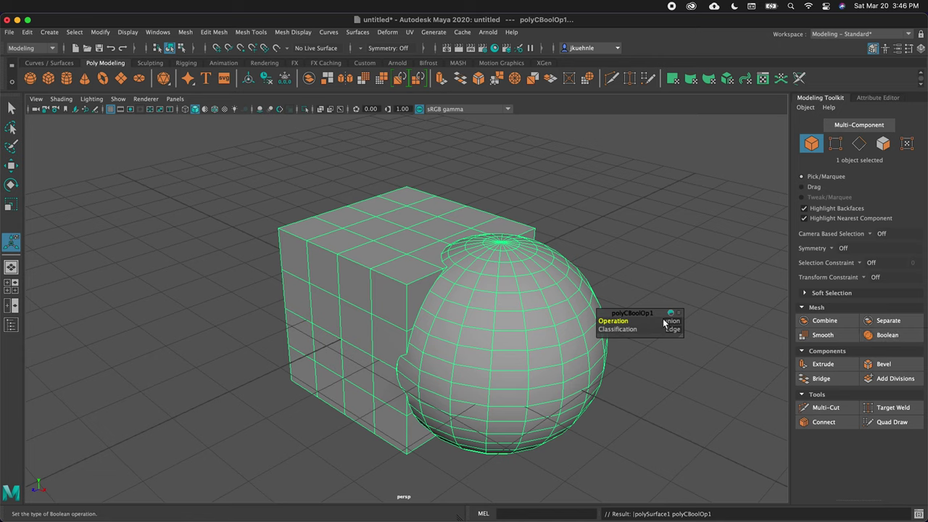
{"action": "key", "text": "4"}
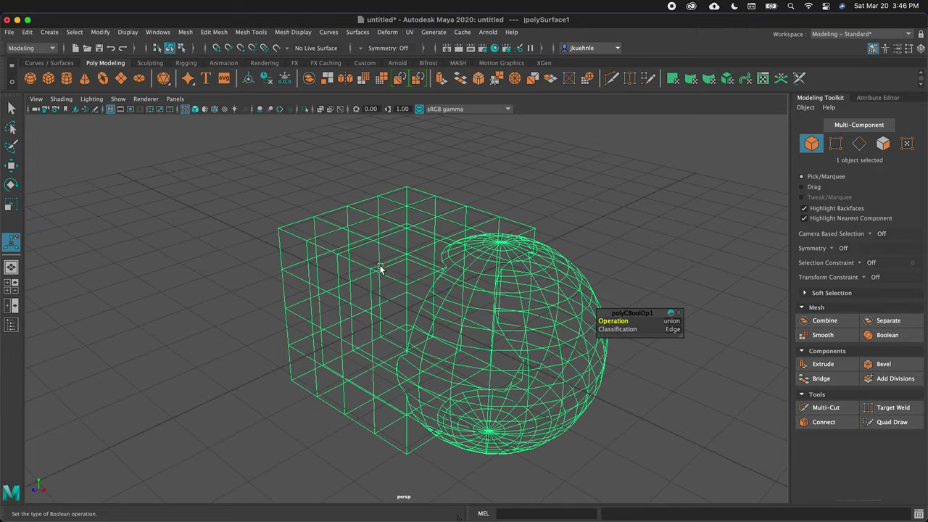
{"action": "left_click_drag", "start_coordinate": [379, 269], "coordinate": [425, 273], "text": "alt"}
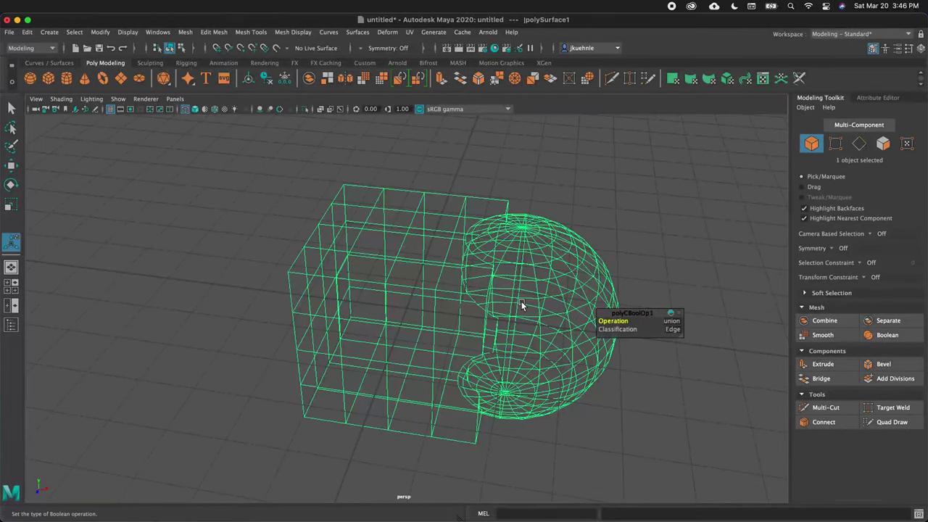
{"action": "key", "text": "q"}
{"action": "left_click", "coordinate": [444, 265]}
{"action": "key", "text": "5"}
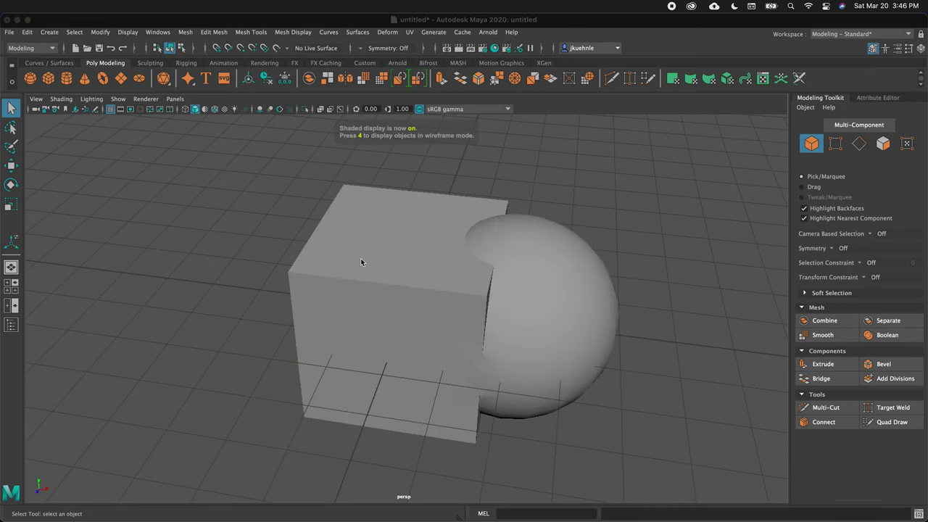
- Delete the merged cube and sphere mesh, and create a new polygon cube at the origin
{"action": "left_click", "coordinate": [419, 300]}
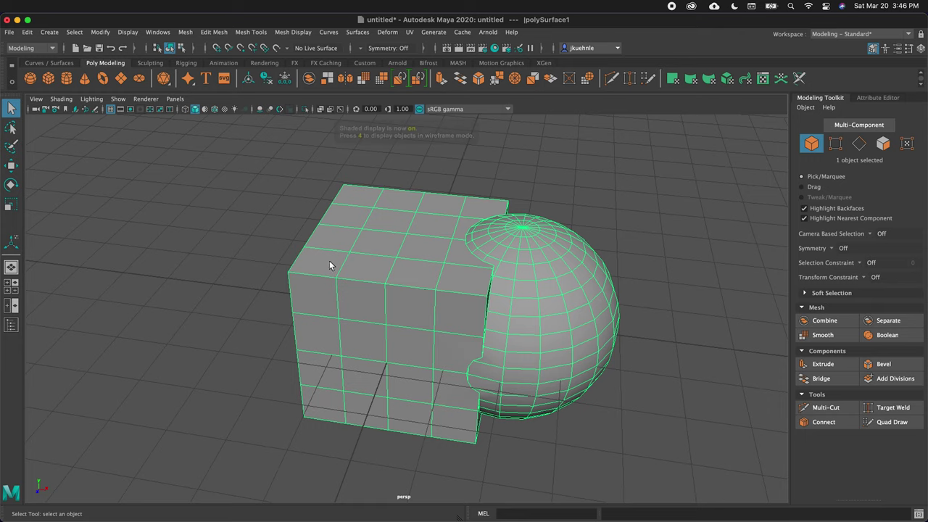
{"action": "key", "text": "Delete"}
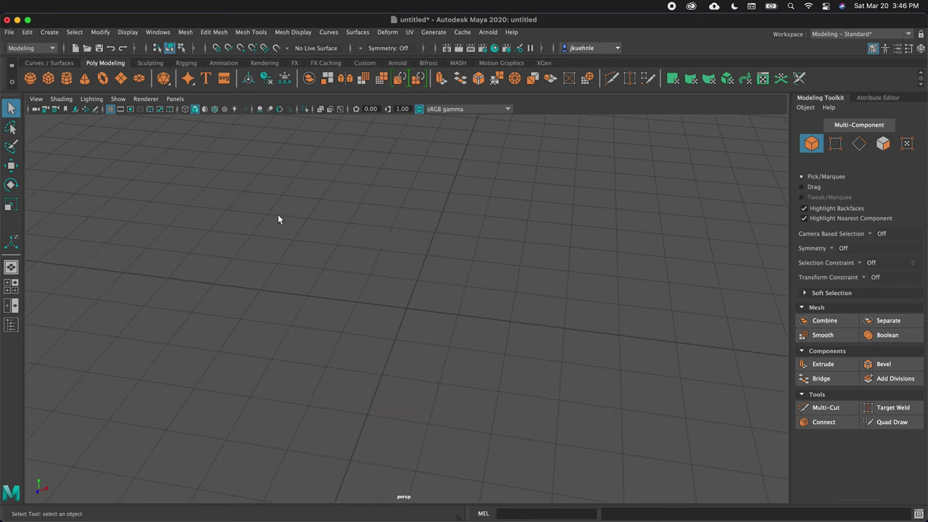
{"action": "left_click", "coordinate": [48, 79]}
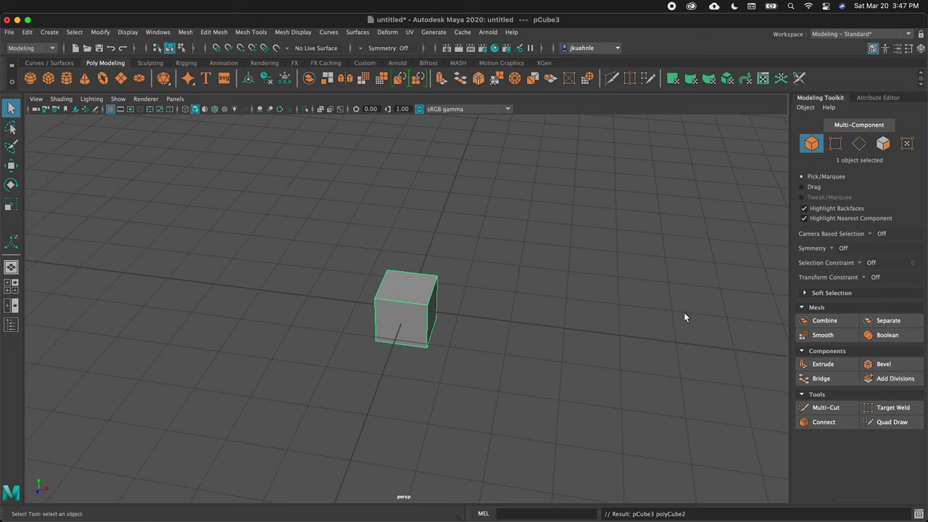
- Smooth the new cube with 2 divisions, and examine the rounded topology up close
{"action": "left_click", "coordinate": [821, 335]}
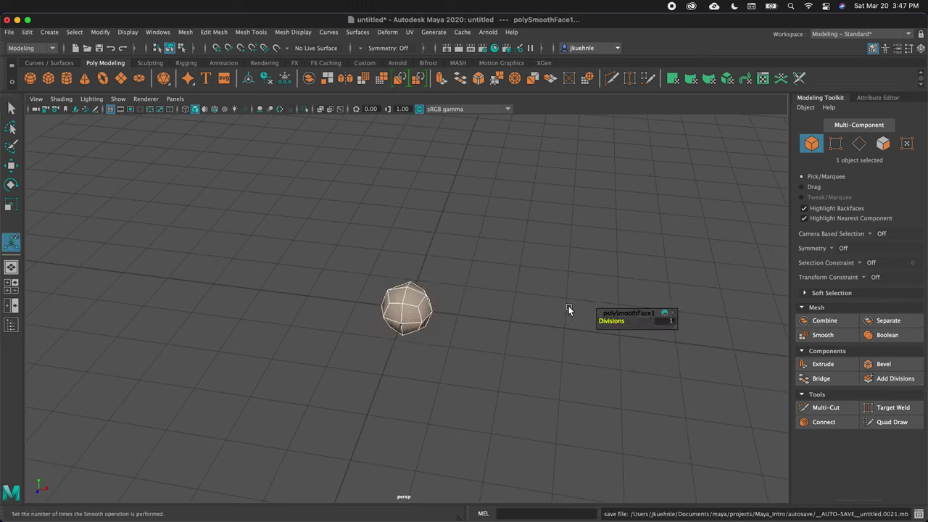
{"action": "left_click", "coordinate": [670, 320]}
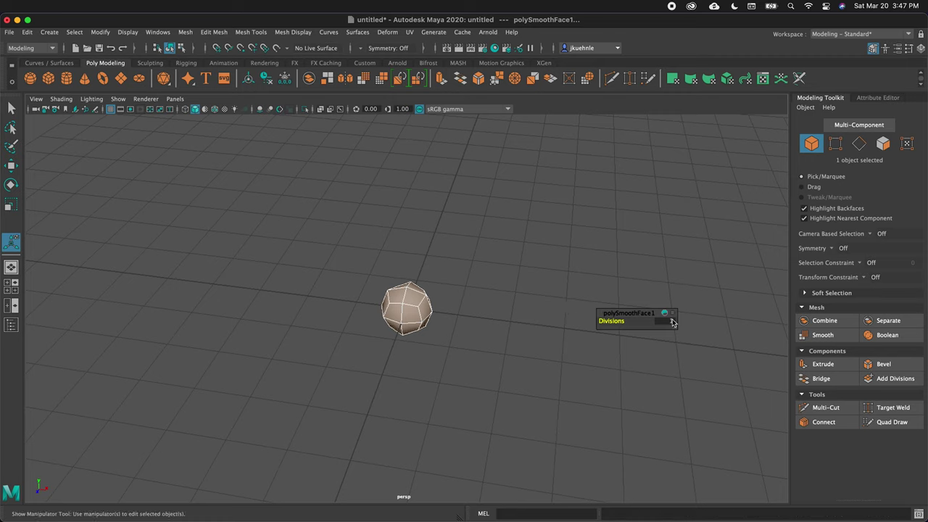
{"action": "type", "text": "2"}
{"action": "key", "text": "Return"}
{"action": "left_click", "coordinate": [507, 315]}
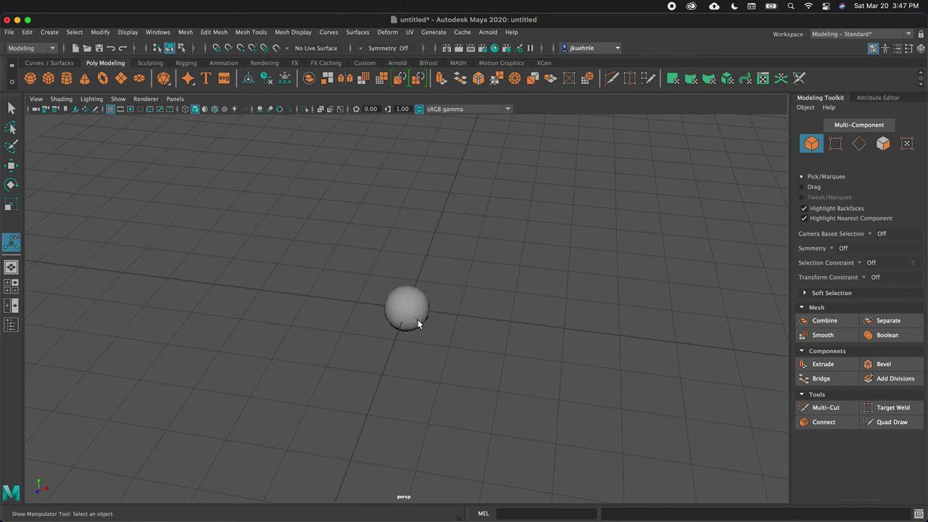
{"action": "left_click", "coordinate": [413, 313]}
{"action": "scroll", "coordinate": [414, 313], "scroll_direction": "up", "scroll_amount": 3}
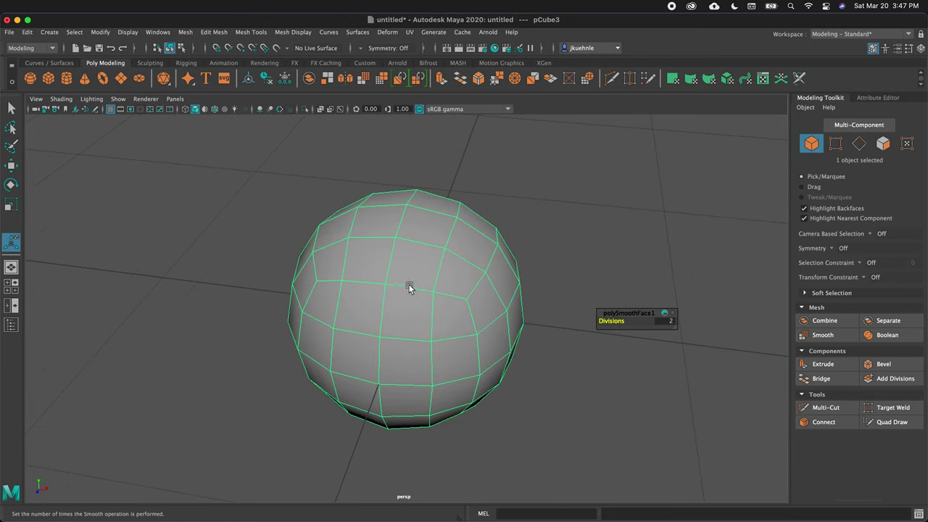
{"action": "scroll", "coordinate": [339, 275], "scroll_direction": "down", "scroll_amount": 4}
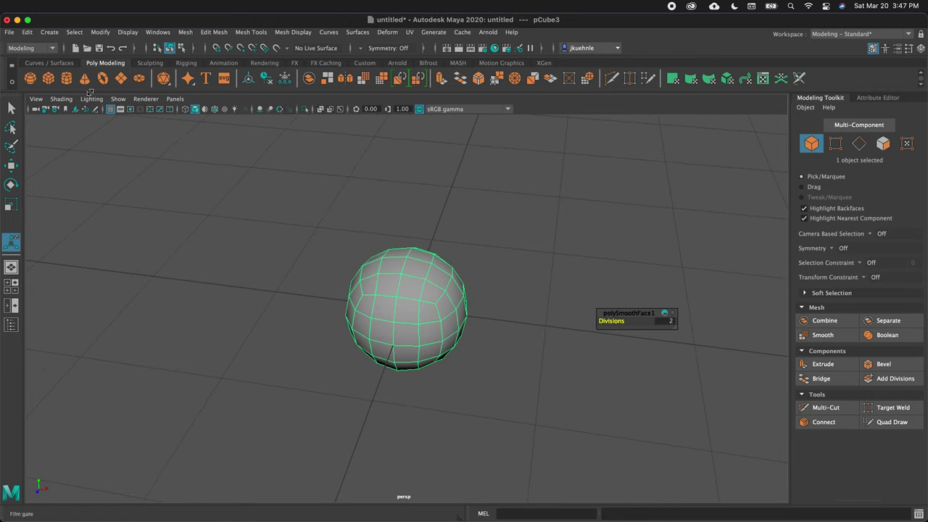
- Create a second polygon cube and move it about 1.24 units along X, beside the smoothed cube
{"action": "left_click", "coordinate": [48, 78]}
{"action": "key", "text": "w"}
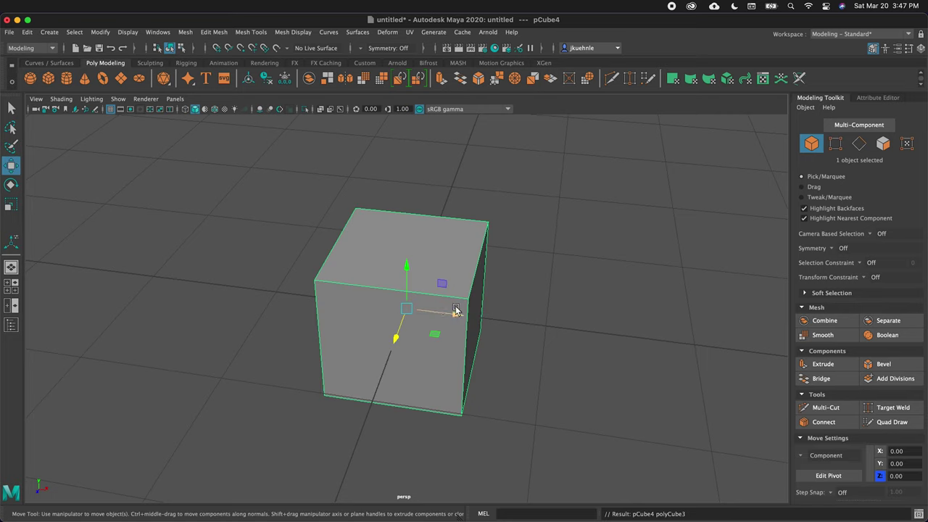
{"action": "left_click_drag", "start_coordinate": [453, 312], "coordinate": [605, 334]}
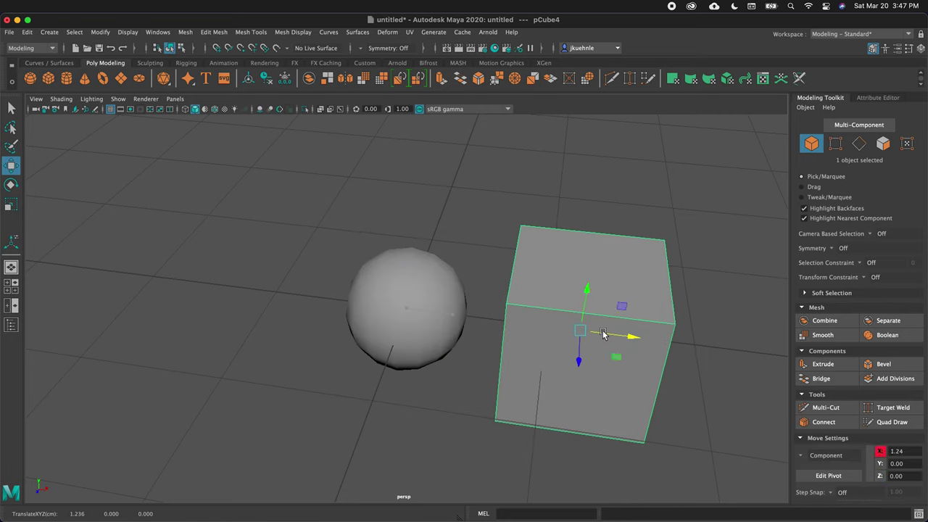
- Add divisions to the second cube with Divisions set to 2, and select both meshes to compare their topology
{"action": "left_click", "coordinate": [903, 379]}
{"action": "left_click", "coordinate": [660, 320]}
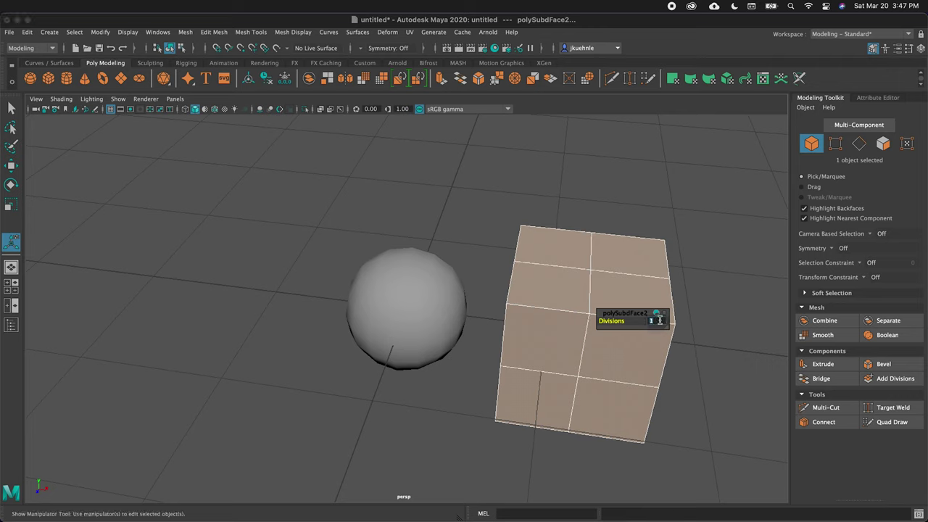
{"action": "type", "text": "2"}
{"action": "key", "text": "Return"}
{"action": "left_click", "coordinate": [410, 339]}
{"action": "left_click", "coordinate": [559, 314], "text": "shift"}
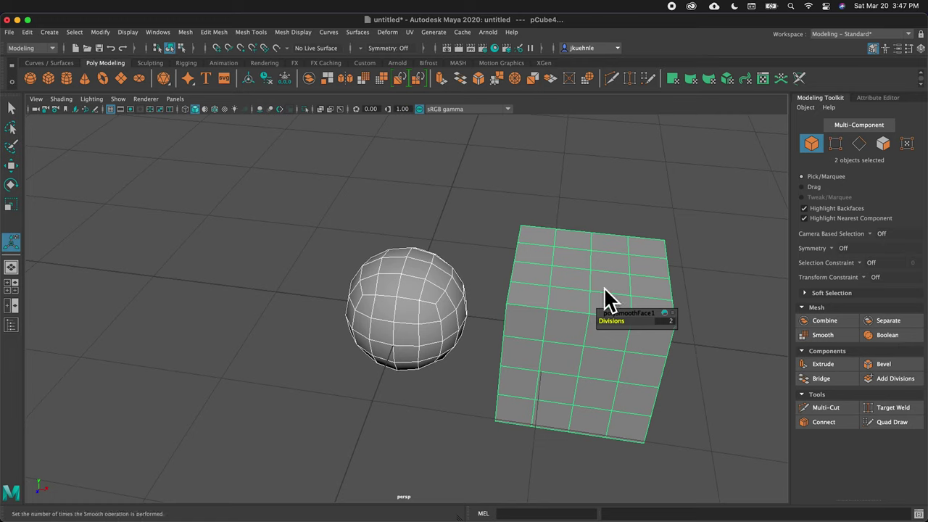
- Delete a two-by-two block of faces at the upper corner of the subdivided cube's front side
{"action": "key", "text": "q"}
{"action": "left_click", "coordinate": [500, 259]}
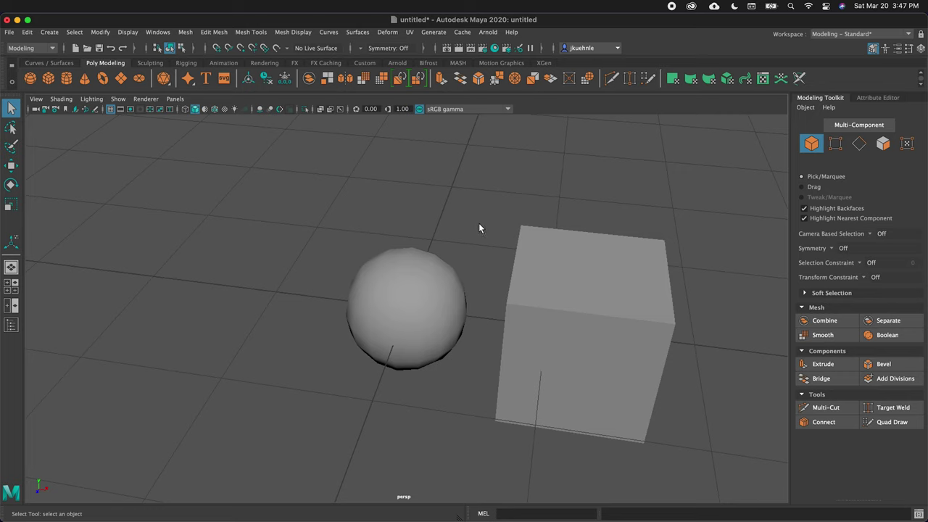
{"action": "left_click", "coordinate": [585, 321]}
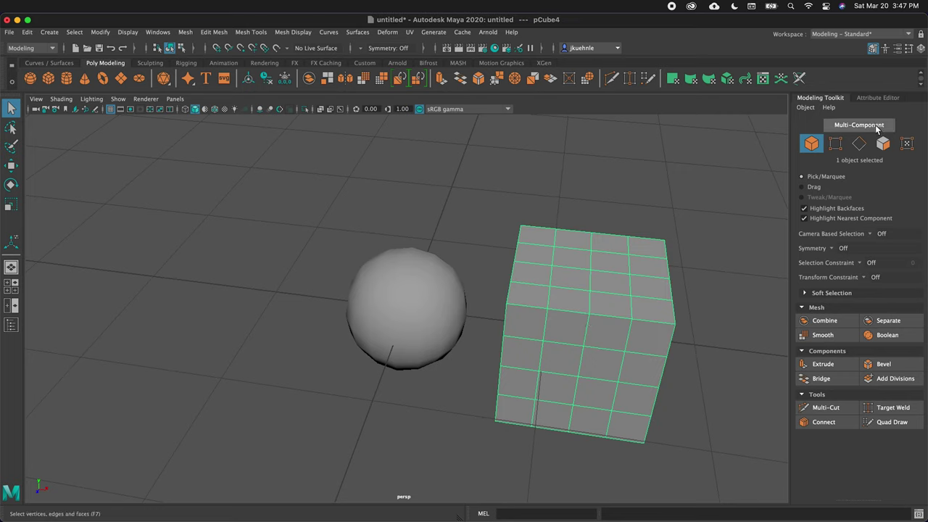
{"action": "left_click", "coordinate": [877, 125]}
{"action": "left_click", "coordinate": [600, 330]}
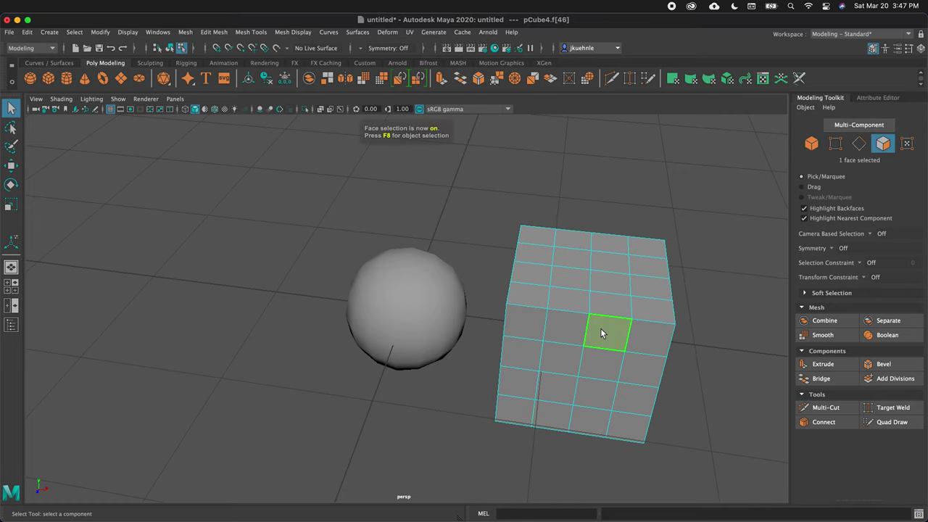
{"action": "key", "text": "Delete"}
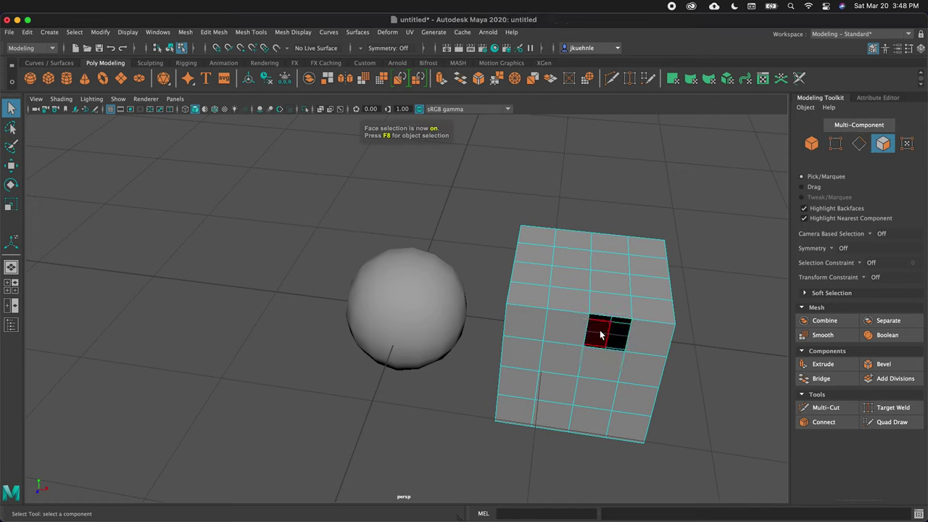
{"action": "left_click", "coordinate": [631, 371]}
{"action": "key", "text": "Delete"}
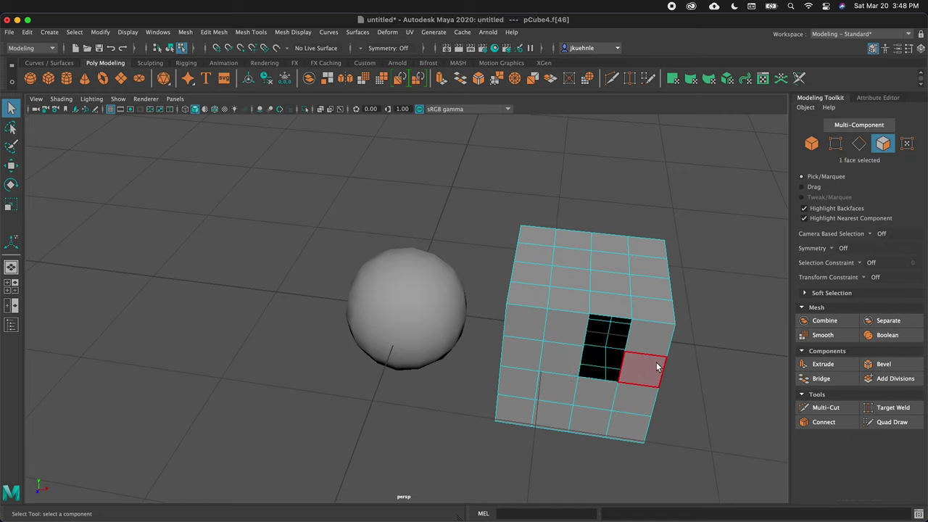
{"action": "left_click", "coordinate": [647, 338]}
{"action": "key", "text": "Delete"}
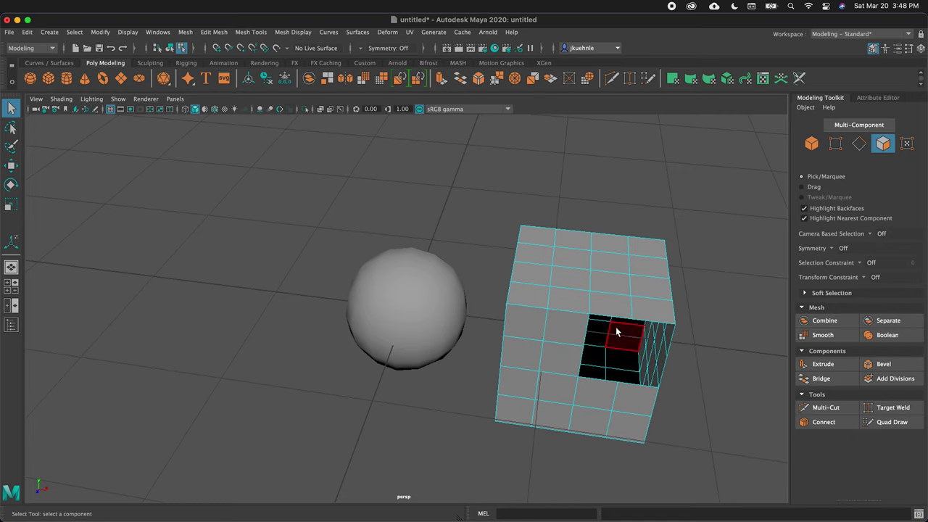
- Undo the edge bridge, and close the cube's corner opening with Fill Hole on its eight border edges
{"action": "key", "text": "z"}
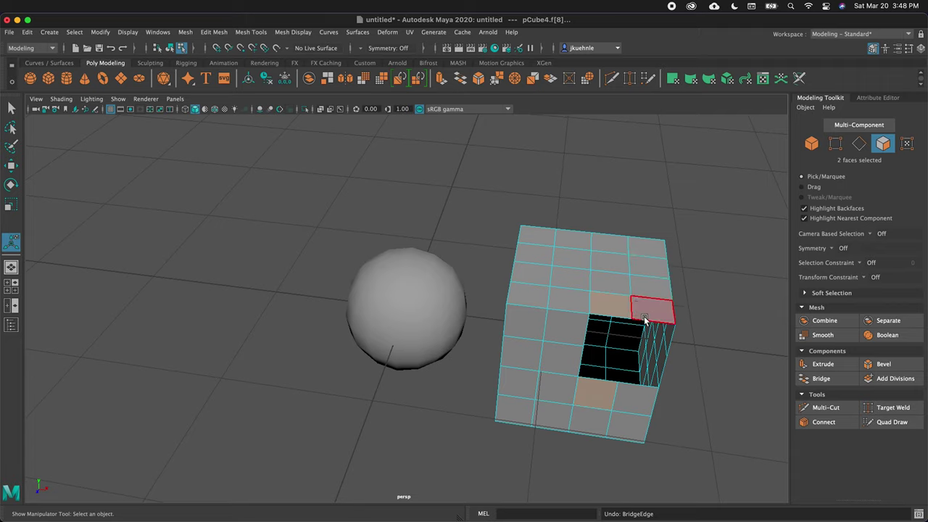
{"action": "key", "text": "q"}
{"action": "key", "text": "F10"}
{"action": "left_click", "coordinate": [620, 319]}
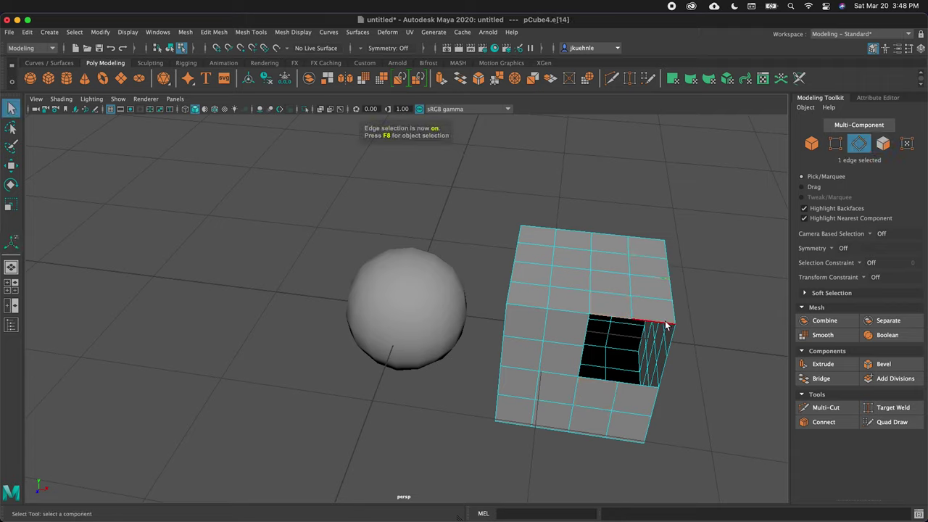
{"action": "left_click", "coordinate": [672, 330], "text": "shift"}
{"action": "left_click", "coordinate": [645, 385], "text": "shift"}
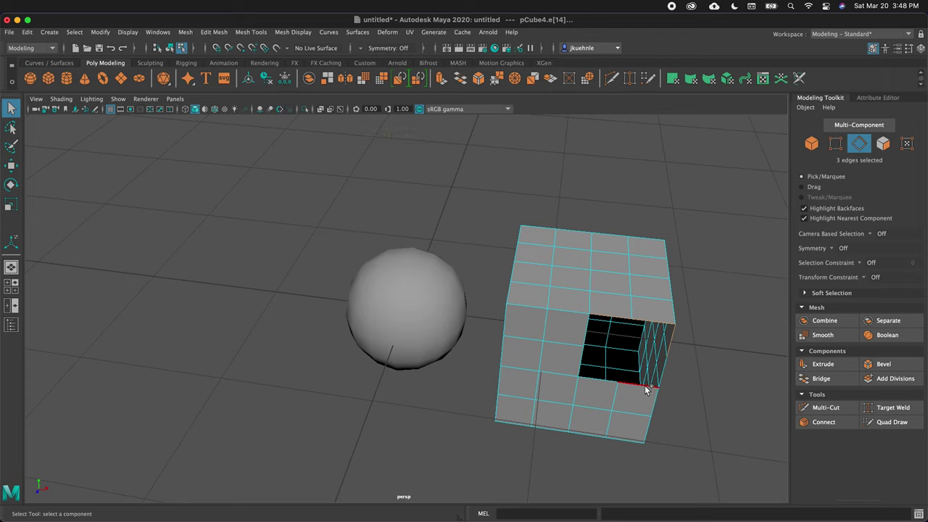
{"action": "left_click", "coordinate": [586, 369], "text": "shift"}
{"action": "left_click", "coordinate": [585, 331], "text": "shift"}
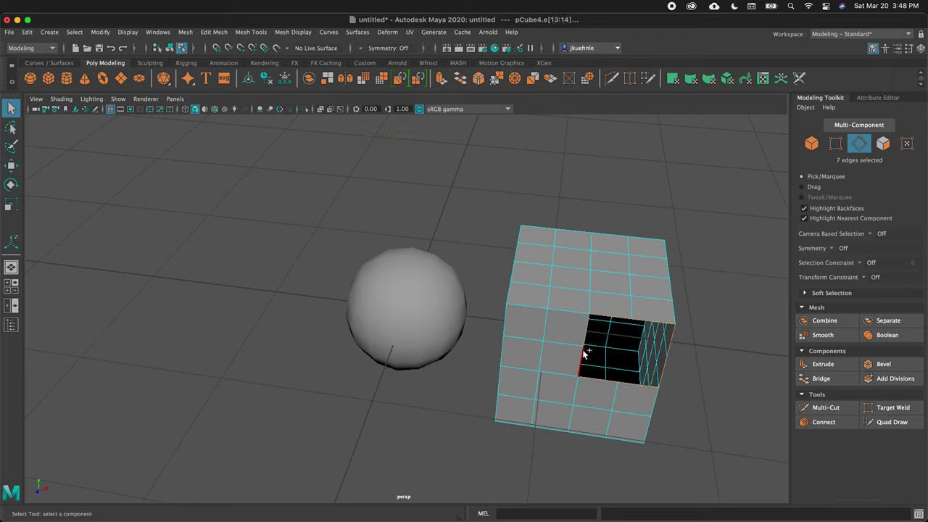
{"action": "left_click", "coordinate": [586, 353], "text": "shift"}
{"action": "right_click", "coordinate": [588, 335], "text": "shift"}
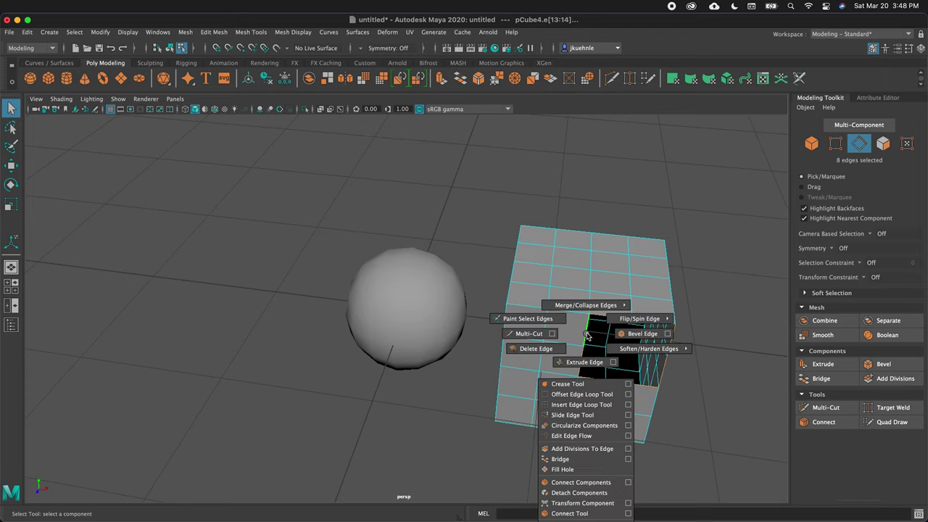
{"action": "left_click", "coordinate": [590, 468]}
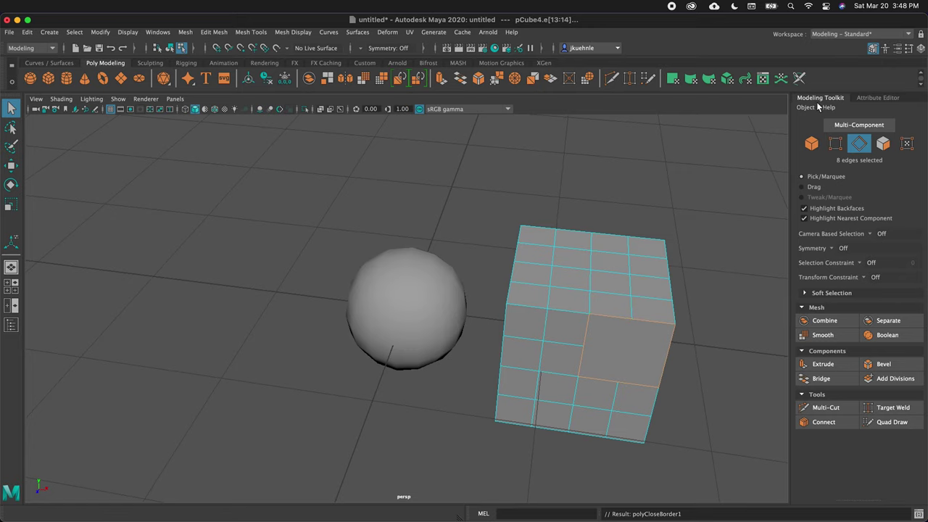
- Split the filled face with Multi-Cut into four parts, cutting vertically and horizontally in line with the surrounding edges
{"action": "left_click", "coordinate": [827, 407]}
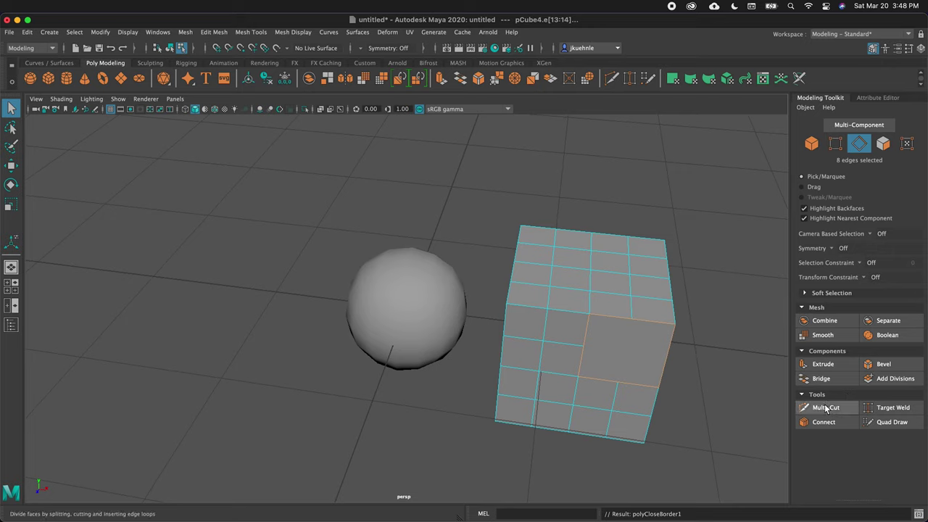
{"action": "right_click_drag", "start_coordinate": [643, 343], "coordinate": [582, 345], "text": "shift"}
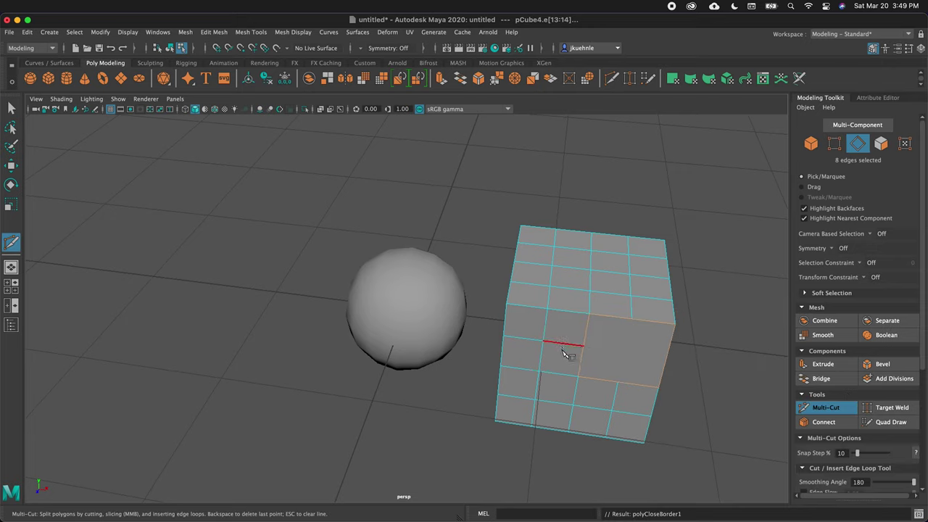
{"action": "left_click", "coordinate": [631, 320]}
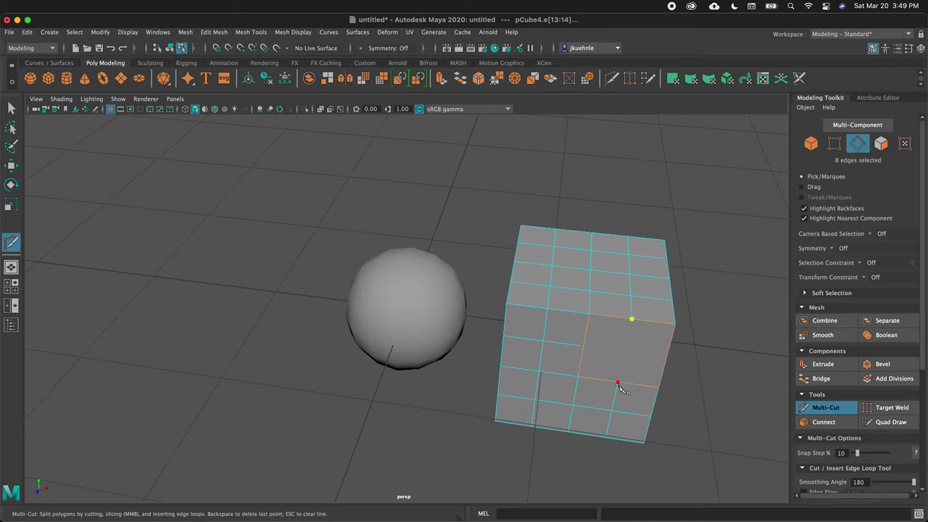
{"action": "left_click", "coordinate": [618, 382]}
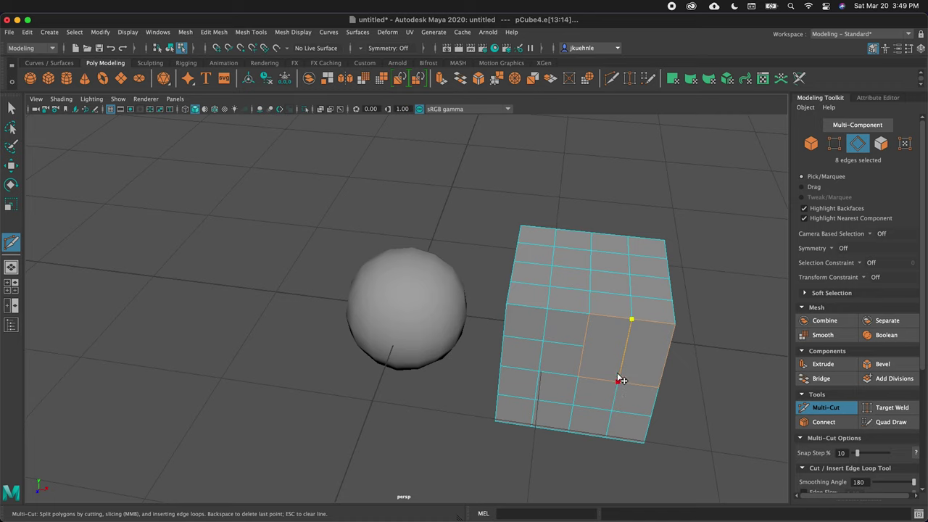
{"action": "right_click", "coordinate": [656, 354]}
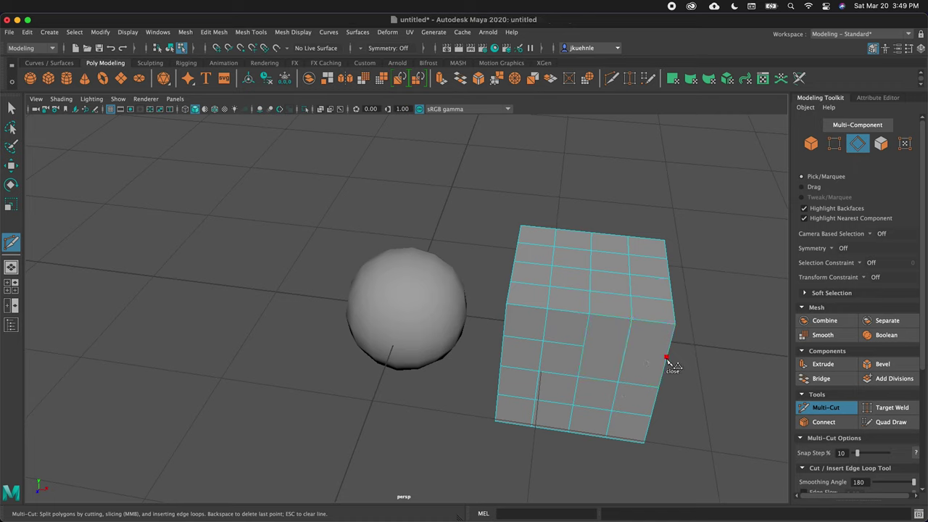
{"action": "left_click", "coordinate": [666, 357]}
{"action": "key", "text": "Escape"}
- Insert a horizontal edge loop through the cube's upper row and a vertical edge loop through its third column with Multi-Cut
{"action": "left_click", "coordinate": [570, 369]}
{"action": "key", "text": "ctrl"}
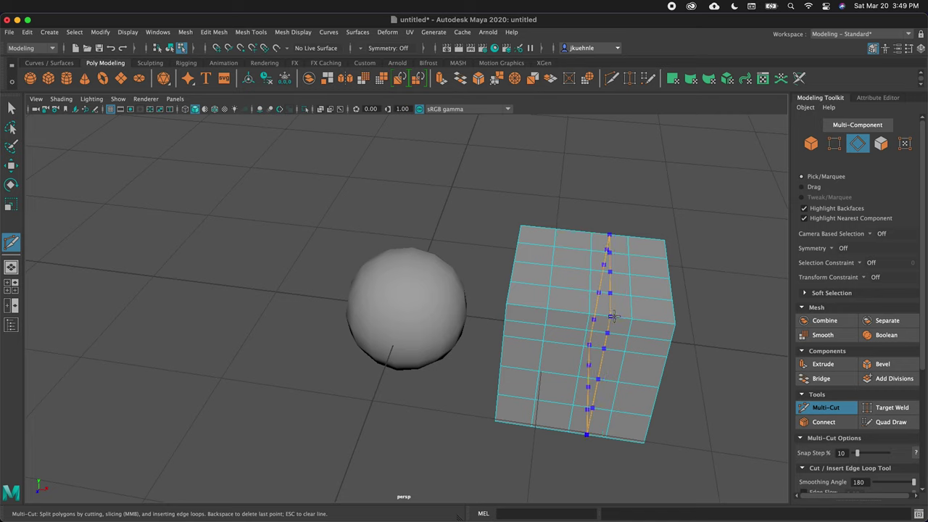
{"action": "left_click", "coordinate": [613, 317], "text": "ctrl"}
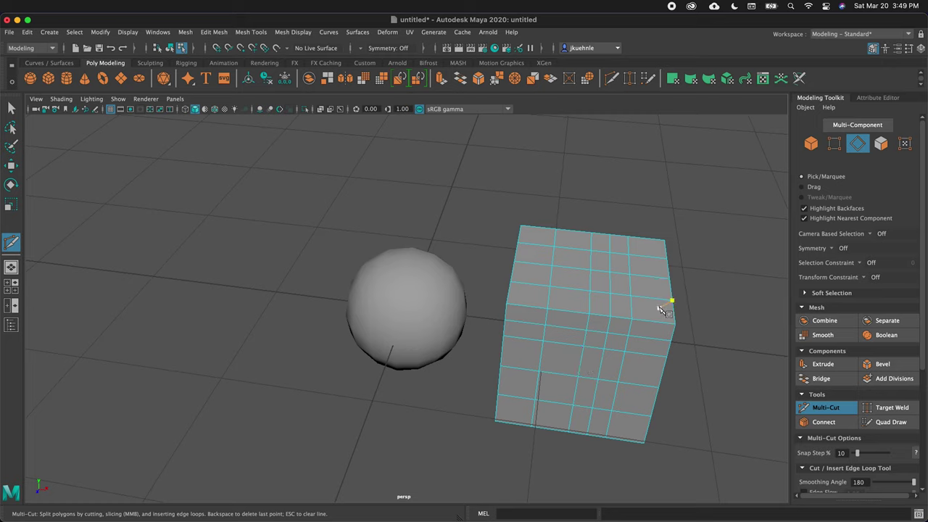
{"action": "left_click", "coordinate": [628, 335]}
{"action": "key", "text": "q"}
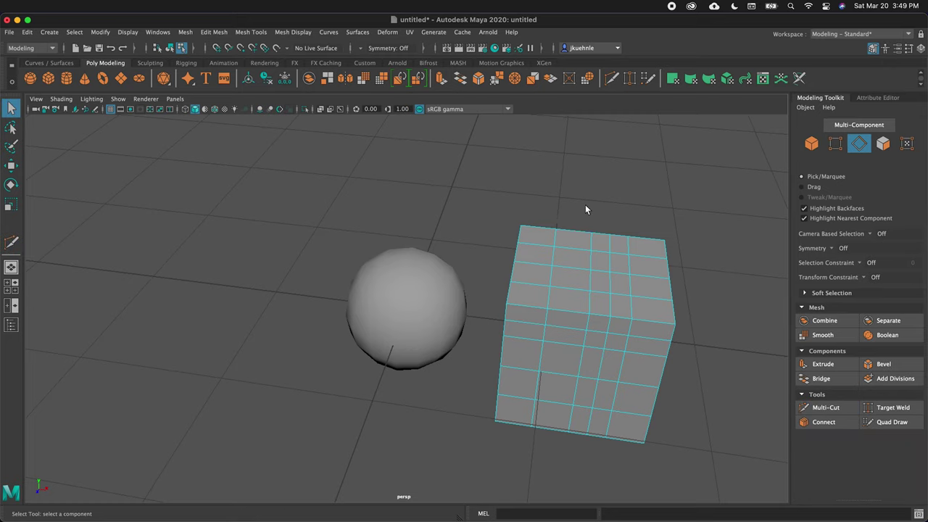
- Create a new polygon cube and move it to about -1.50 along X, on the free side of the sphere
{"action": "left_click", "coordinate": [48, 78]}
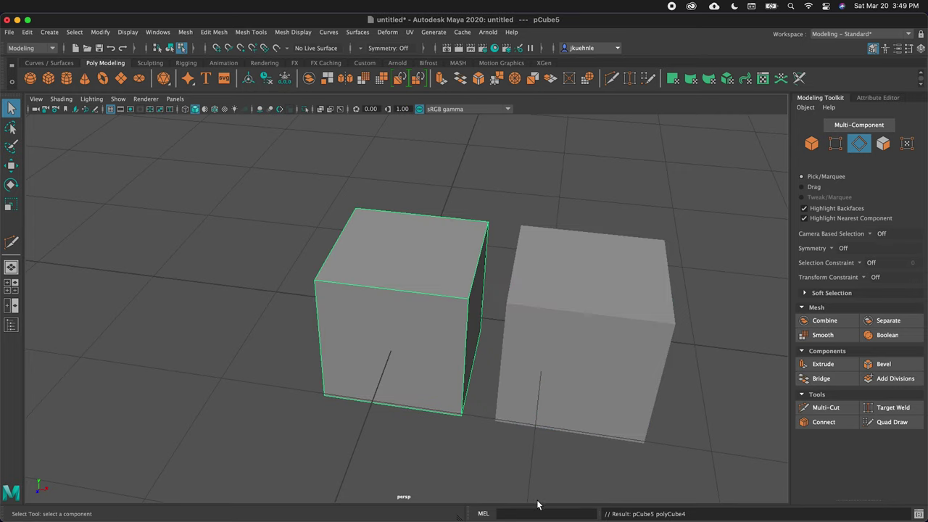
{"action": "key", "text": "w"}
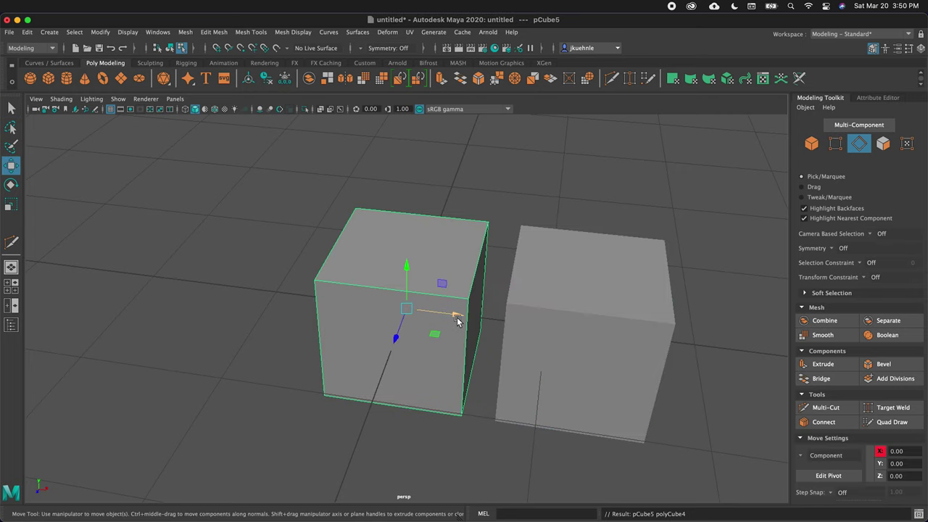
{"action": "left_click_drag", "start_coordinate": [455, 317], "coordinate": [257, 308]}
{"action": "left_click_drag", "start_coordinate": [250, 301], "coordinate": [667, 254], "text": "alt"}
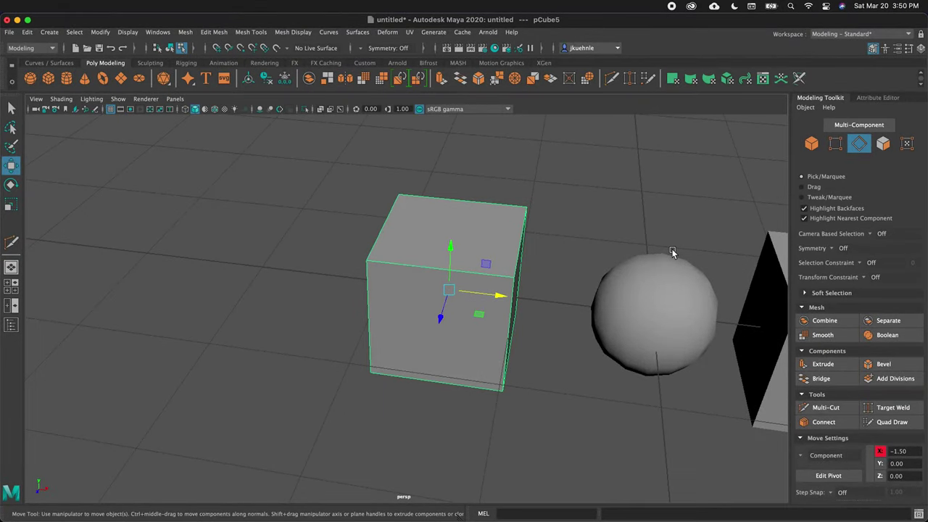
- Connect the upper and lower edges of the new cube's front face with 3 segments
{"action": "key", "text": "F10"}
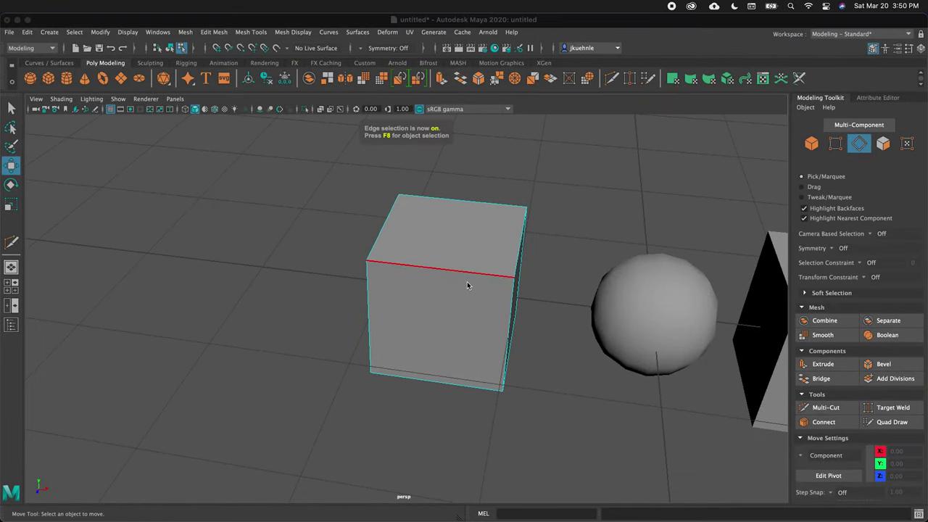
{"action": "left_click", "coordinate": [466, 274]}
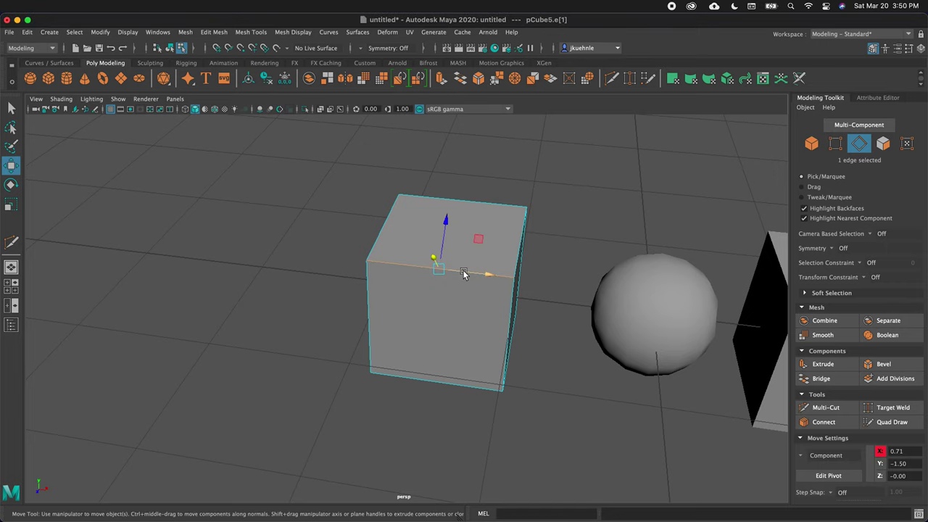
{"action": "left_click", "coordinate": [464, 387], "text": "shift"}
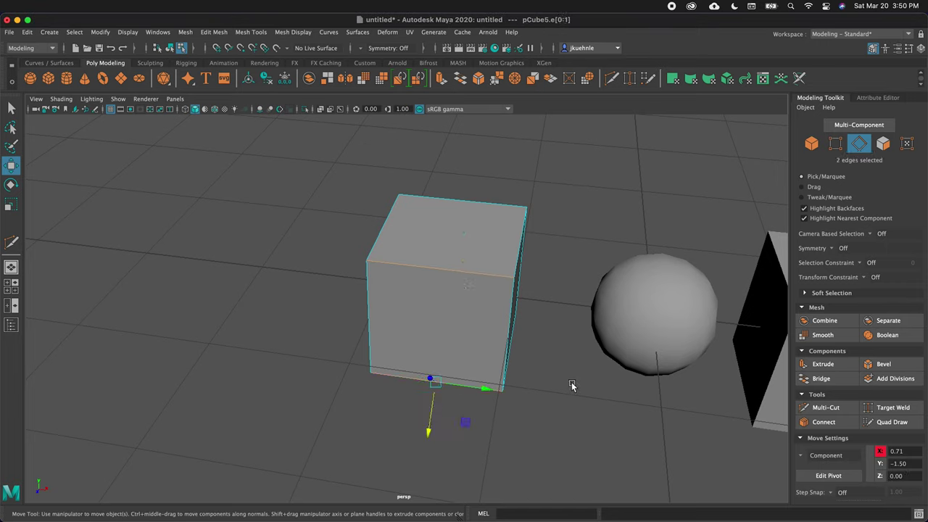
{"action": "left_click", "coordinate": [819, 423]}
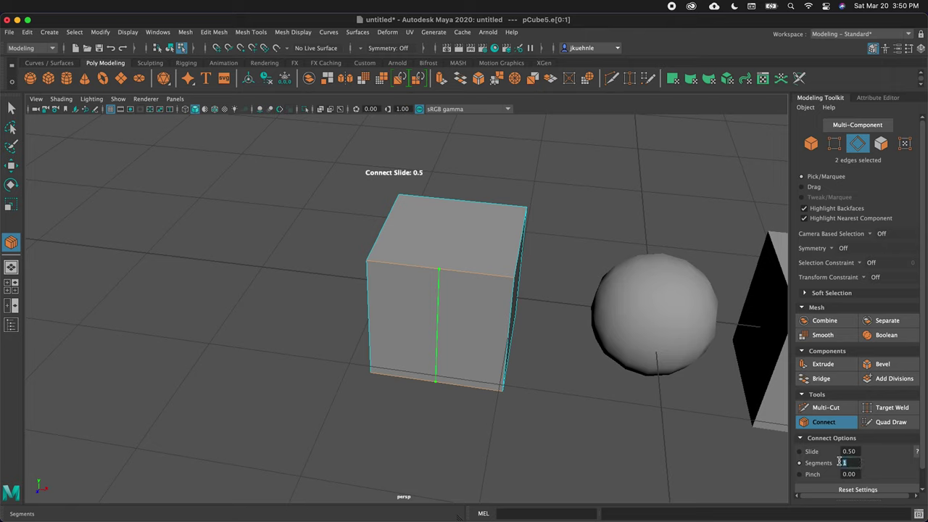
{"action": "key", "text": "Return"}
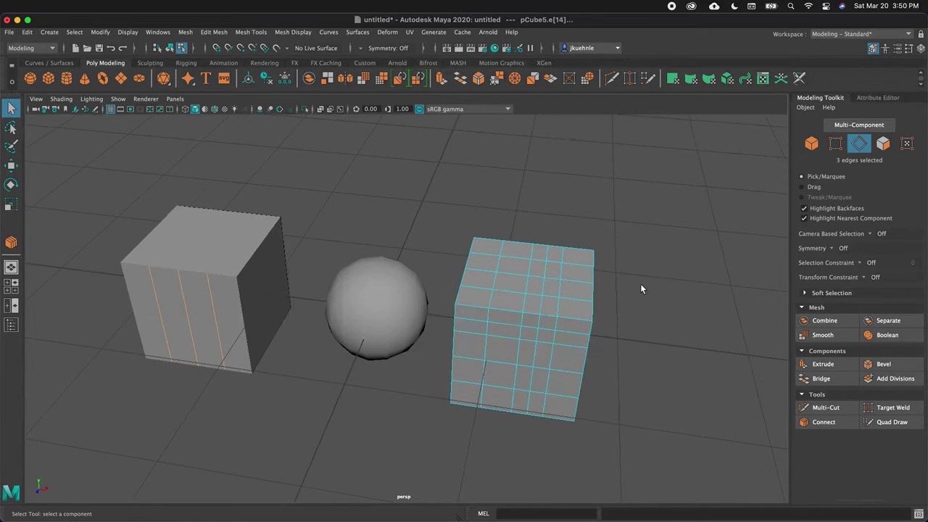
- Select an edge on the subdivided cube's top face, and try raising it about 0.23 units before undoing the move
{"action": "scroll", "coordinate": [641, 289], "scroll_direction": "up", "scroll_amount": 3}
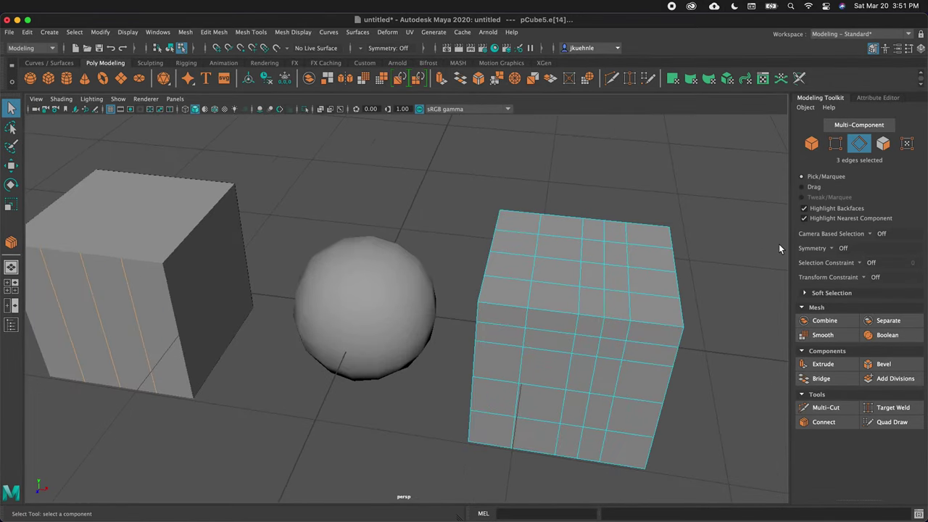
{"action": "left_click", "coordinate": [562, 262]}
{"action": "key", "text": "w"}
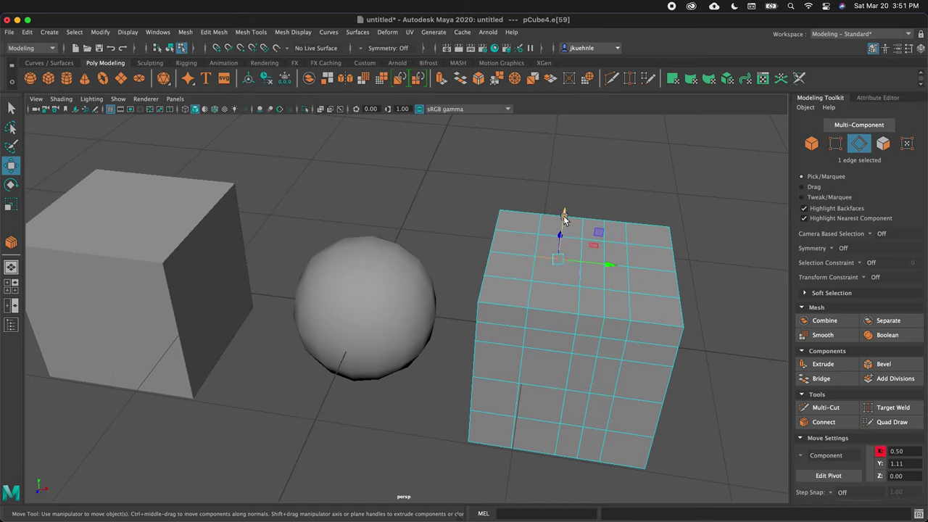
{"action": "left_click_drag", "start_coordinate": [562, 213], "coordinate": [571, 192]}
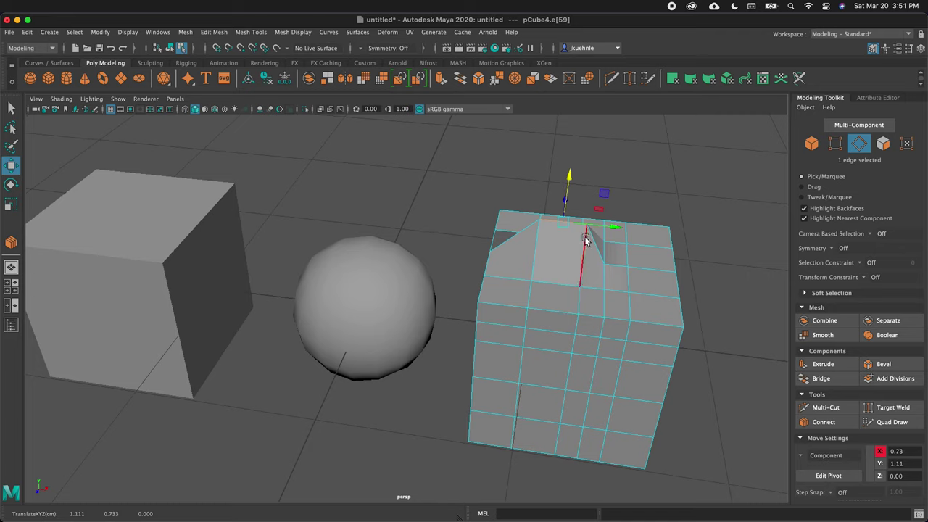
{"action": "key", "text": "z"}
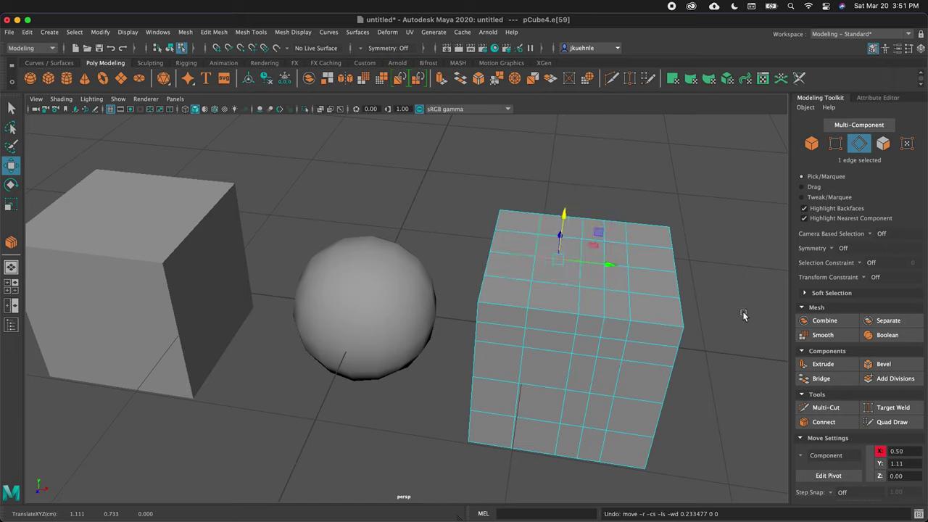
- Turn on Soft Select with Volume falloff and set its falloff radius to 2.00
{"action": "left_click", "coordinate": [803, 293]}
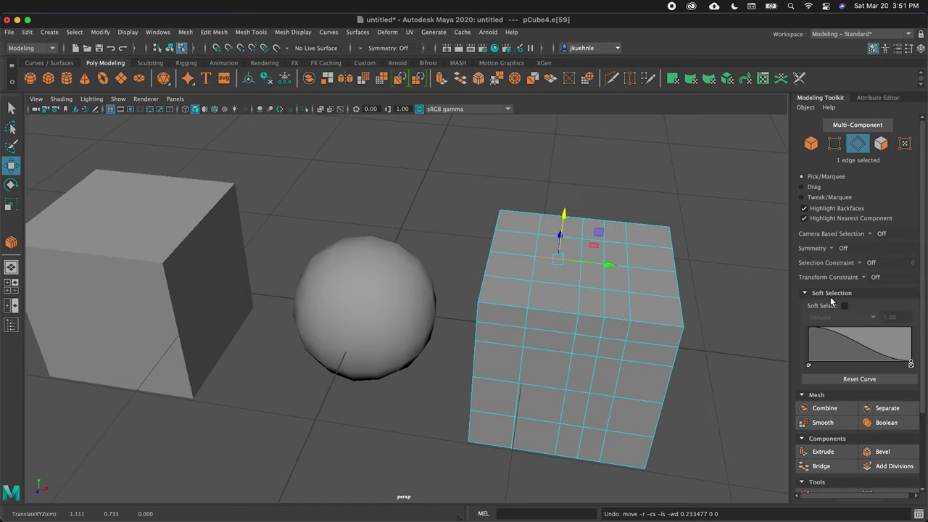
{"action": "left_click", "coordinate": [843, 306]}
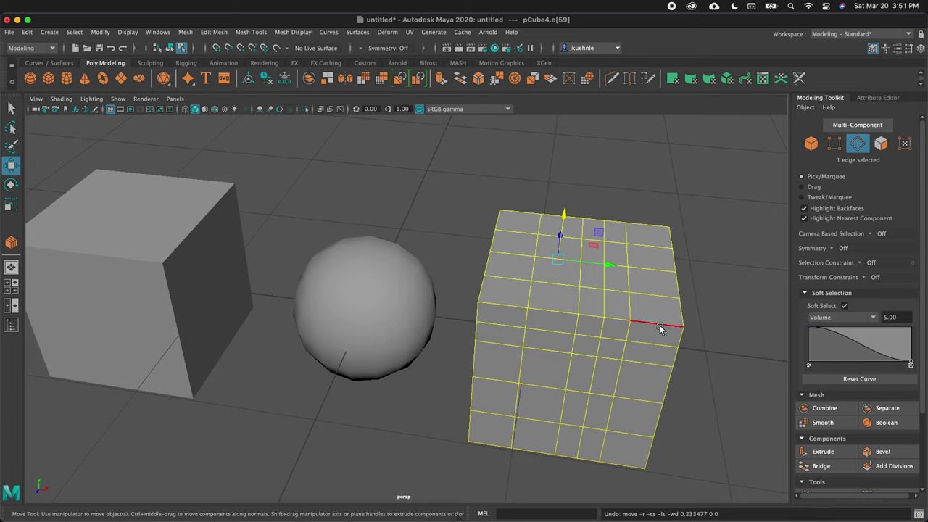
{"action": "left_click", "coordinate": [890, 318]}
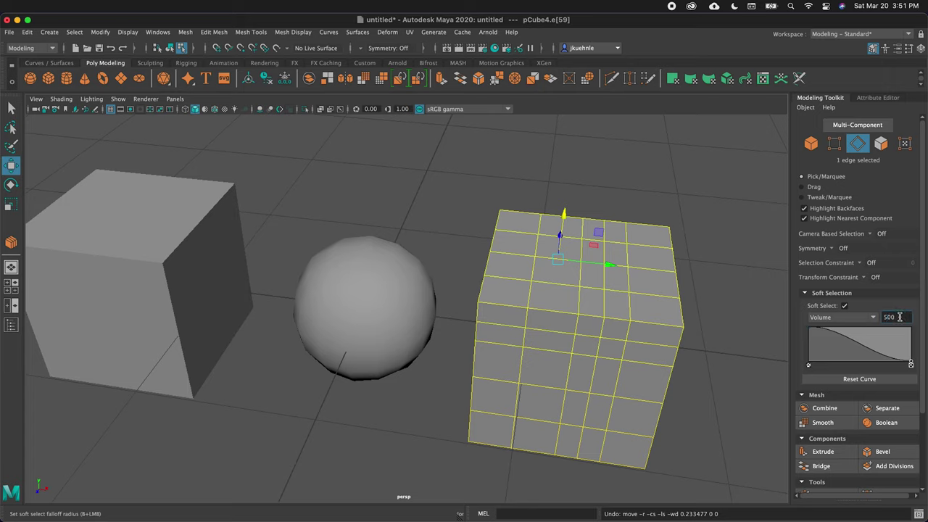
{"action": "type", "text": "2"}
{"action": "key", "text": "Return"}
{"action": "left_click", "coordinate": [717, 307]}
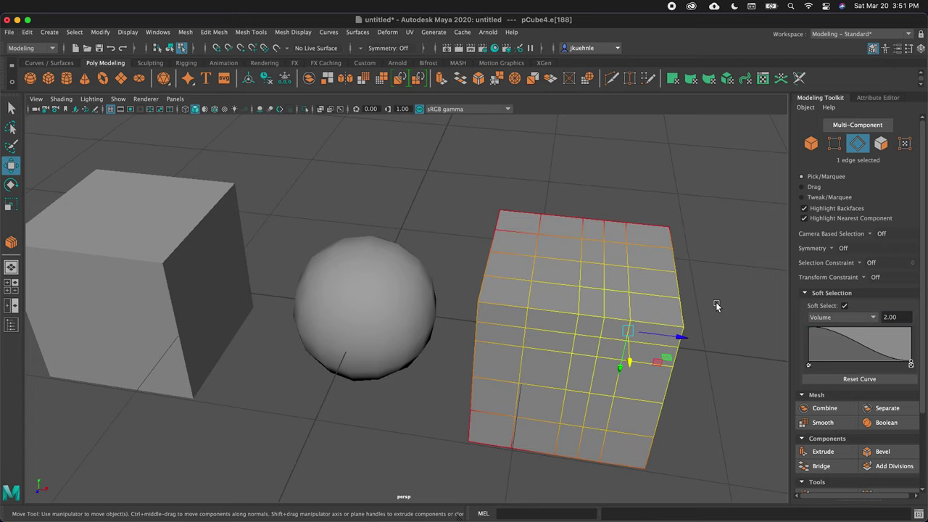
- Select an edge on the subdivided cube's top face near the sphere side and raise it with the soft selection
{"action": "left_click", "coordinate": [530, 259]}
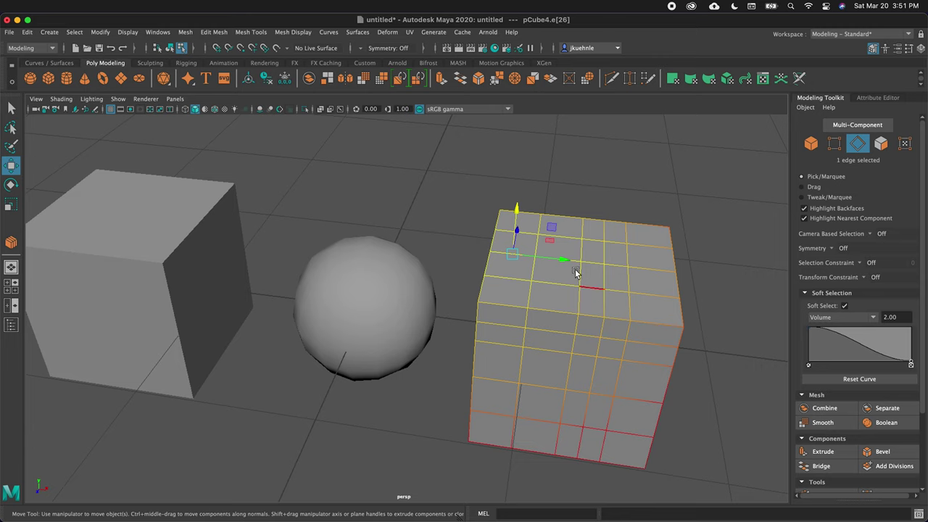
{"action": "key", "text": "ctrl+z"}
{"action": "left_click_drag", "start_coordinate": [516, 226], "coordinate": [539, 139]}
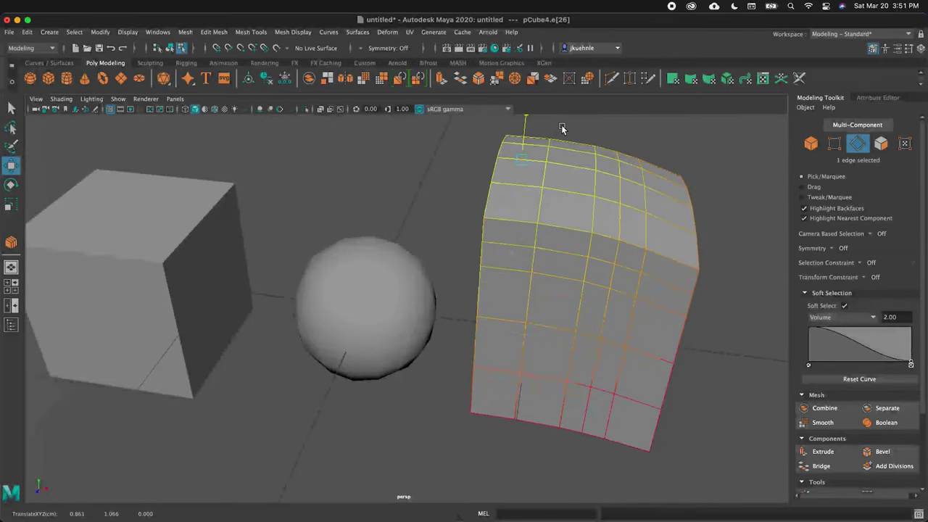
- Reshape the falloff curve to hold full influence until about three quarters, and pull a lower corner edge of the cube outward
{"action": "left_click_drag", "start_coordinate": [513, 271], "coordinate": [575, 498], "text": "alt"}
{"action": "left_click", "coordinate": [540, 250]}
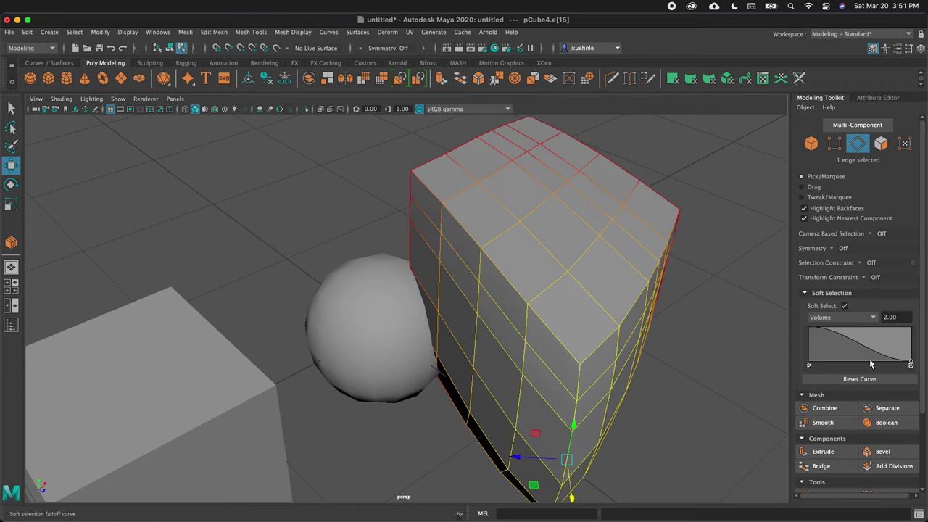
{"action": "left_click_drag", "start_coordinate": [857, 338], "coordinate": [884, 327]}
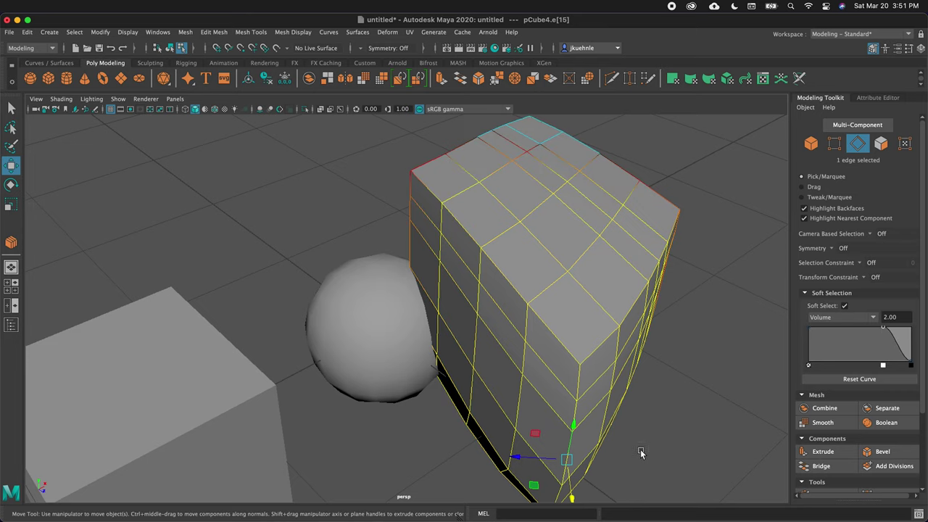
{"action": "left_click_drag", "start_coordinate": [571, 497], "coordinate": [554, 356]}
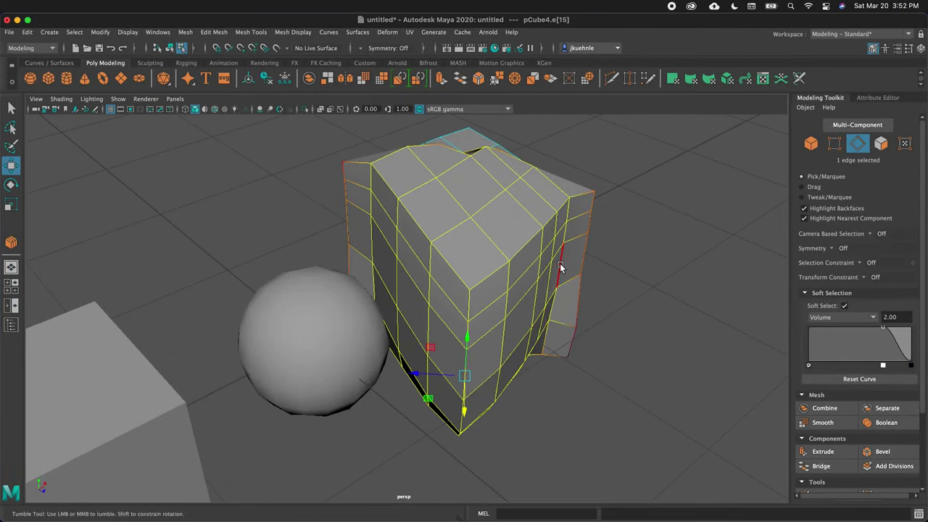
{"action": "left_click_drag", "start_coordinate": [560, 263], "coordinate": [477, 249], "text": "alt"}
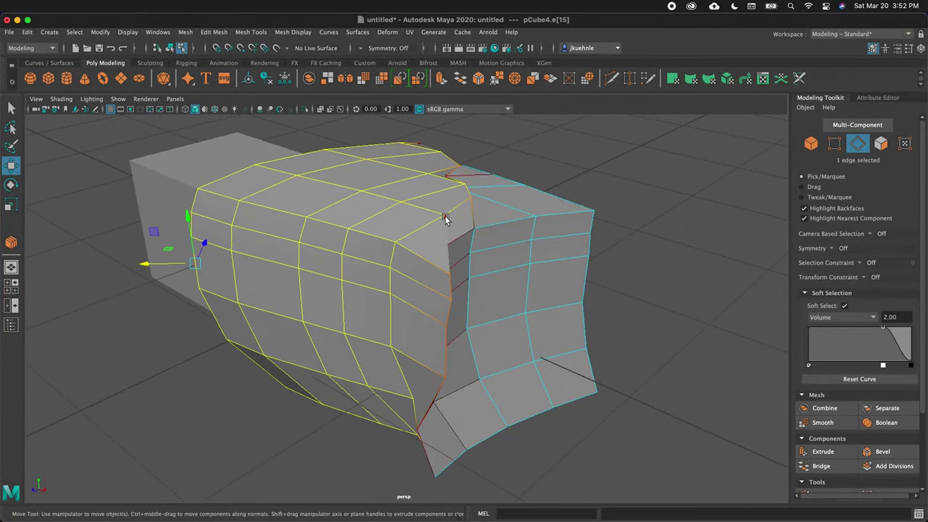
- Reset the soft-selection falloff curve and pull edges at the two opposite ends of the mesh further outward
{"action": "left_click", "coordinate": [869, 381]}
{"action": "left_click_drag", "start_coordinate": [149, 264], "coordinate": [66, 259]}
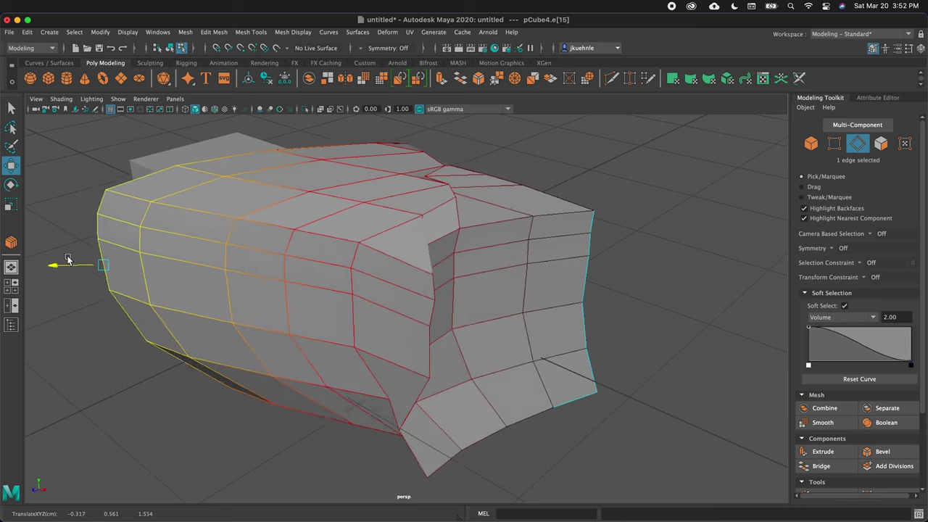
{"action": "left_click", "coordinate": [574, 259]}
{"action": "left_click_drag", "start_coordinate": [629, 278], "coordinate": [690, 276]}
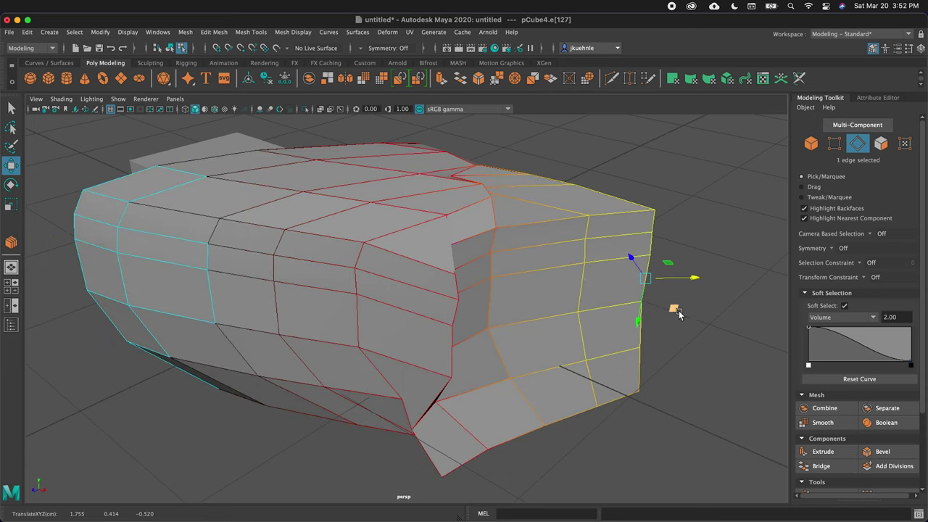
{"action": "mouse_move", "coordinate": [678, 311]}
{"action": "middle_mouse_down"}
{"action": "mouse_move", "coordinate": [684, 317]}
{"action": "mouse_move", "coordinate": [646, 369]}
{"action": "mouse_move", "coordinate": [617, 239]}
{"action": "mouse_move", "coordinate": [531, 225]}
{"action": "mouse_move", "coordinate": [681, 314]}
{"action": "middle_mouse_up"}
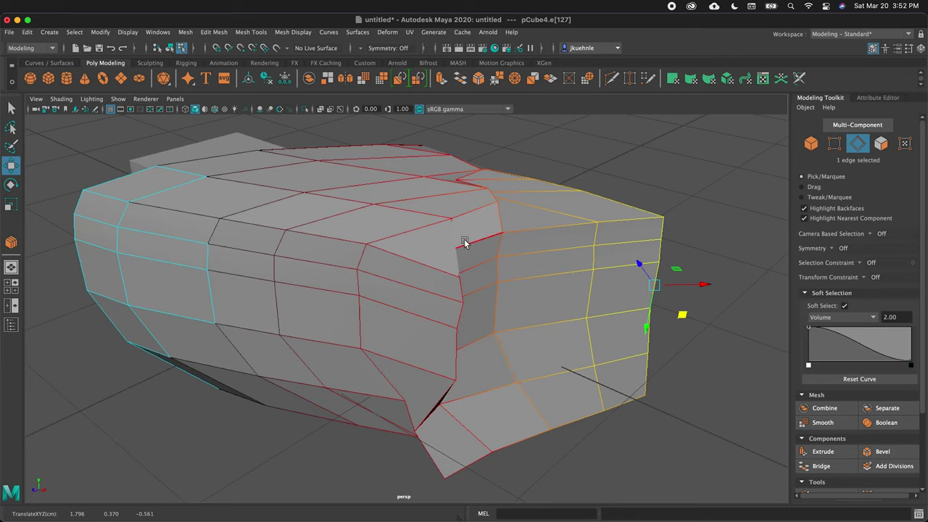
- Switch to face selection and shift a face at the mesh's narrow end outward and downward with soft falloff
{"action": "left_click", "coordinate": [881, 144]}
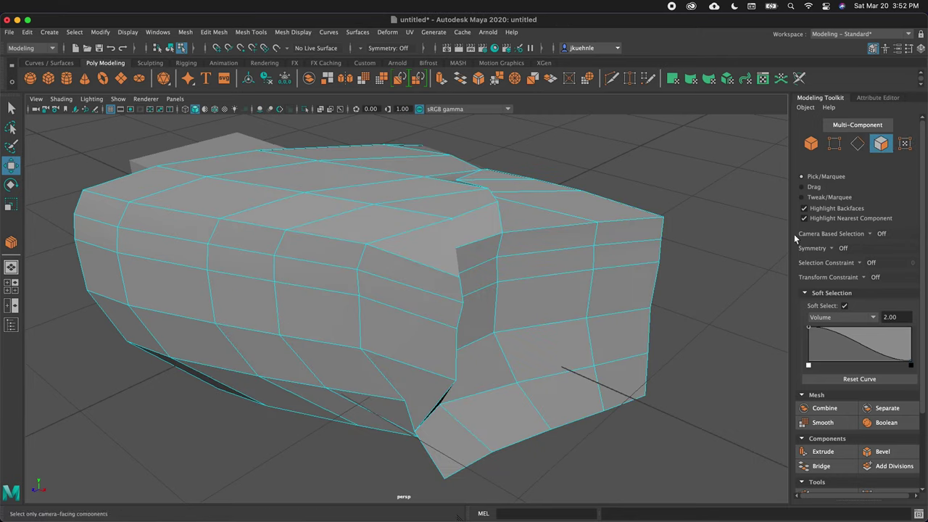
{"action": "left_click", "coordinate": [582, 296]}
{"action": "left_click_drag", "start_coordinate": [581, 298], "coordinate": [606, 347]}
- Switch to vertex selection and pull a vertex on the mesh's long rounded side outward with soft falloff
{"action": "left_click", "coordinate": [834, 143]}
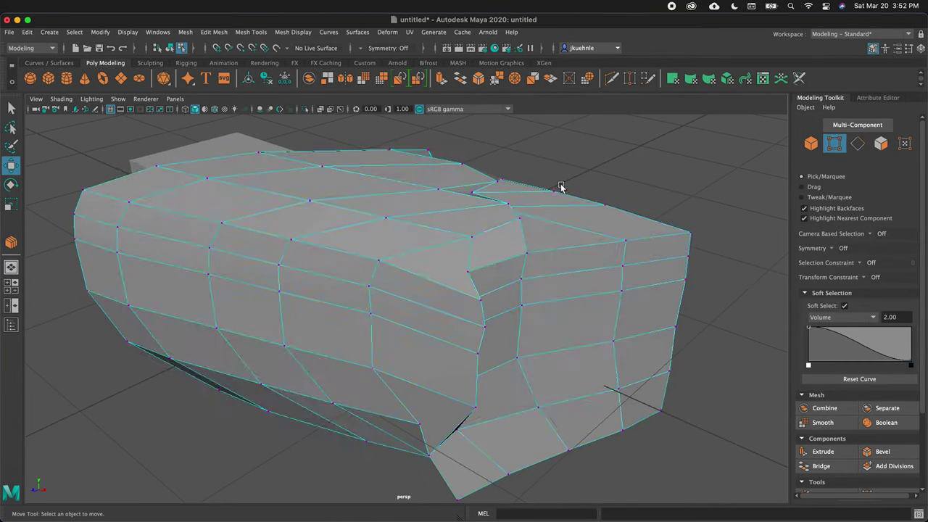
{"action": "left_click", "coordinate": [242, 288]}
{"action": "left_click", "coordinate": [205, 281]}
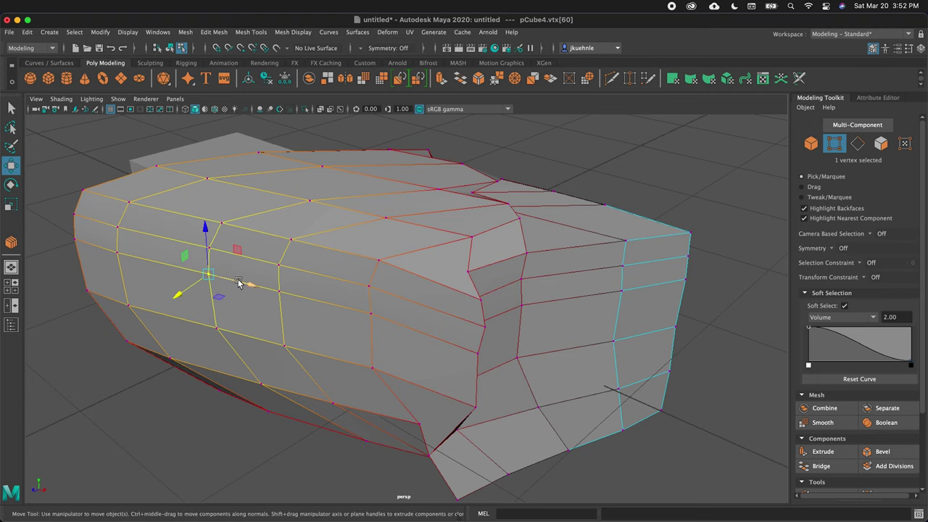
{"action": "left_click_drag", "start_coordinate": [186, 289], "coordinate": [129, 316]}
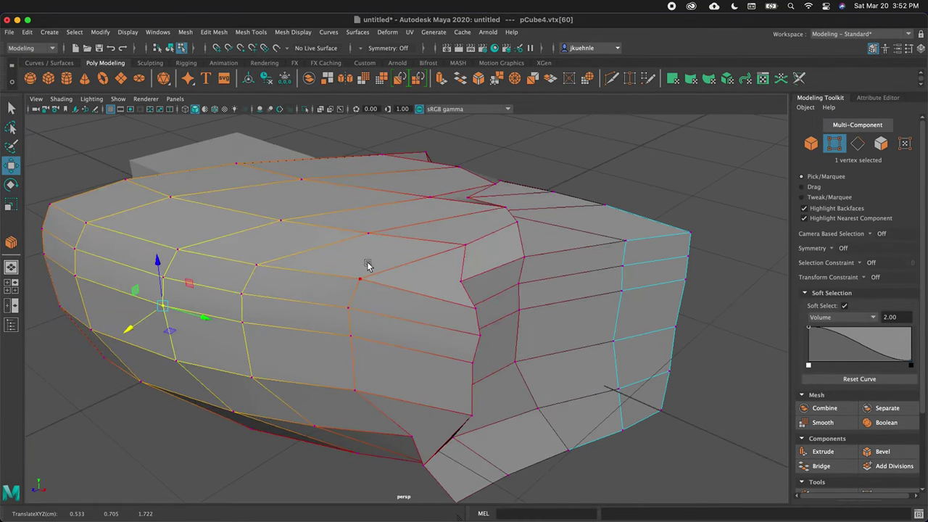
- Inspect the deformed cube from several sides, preview it smoothed, and return to the unsmoothed display
{"action": "left_click_drag", "start_coordinate": [366, 255], "coordinate": [333, 163], "text": "alt"}
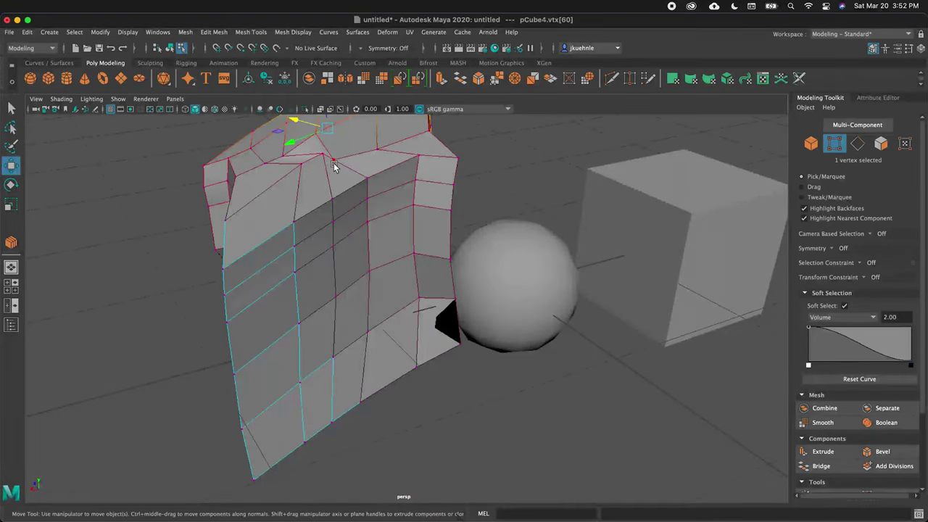
{"action": "left_click_drag", "start_coordinate": [293, 273], "coordinate": [425, 232], "text": "alt"}
{"action": "left_click", "coordinate": [719, 414]}
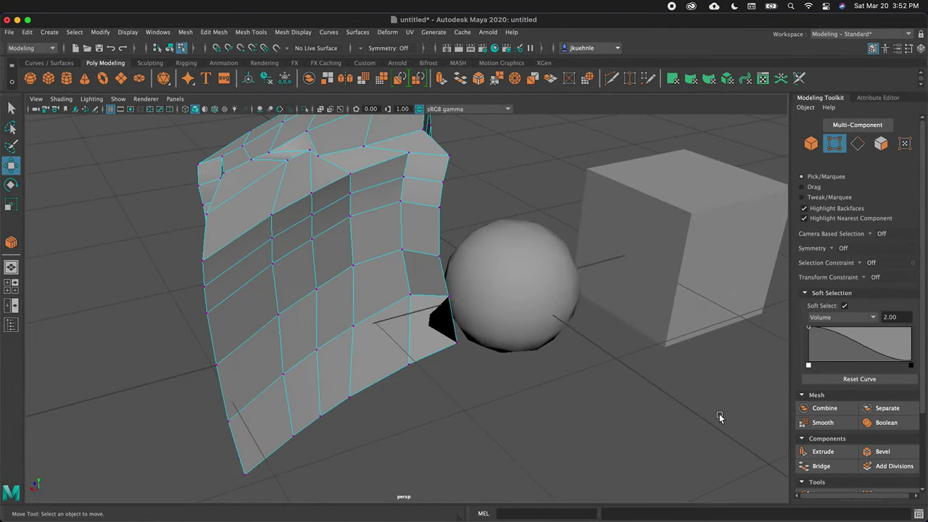
{"action": "scroll", "coordinate": [599, 330], "scroll_direction": "up", "scroll_amount": 3}
{"action": "right_click_drag", "start_coordinate": [600, 330], "coordinate": [363, 296], "text": "alt"}
{"action": "left_click_drag", "start_coordinate": [363, 295], "coordinate": [591, 292], "text": "alt"}
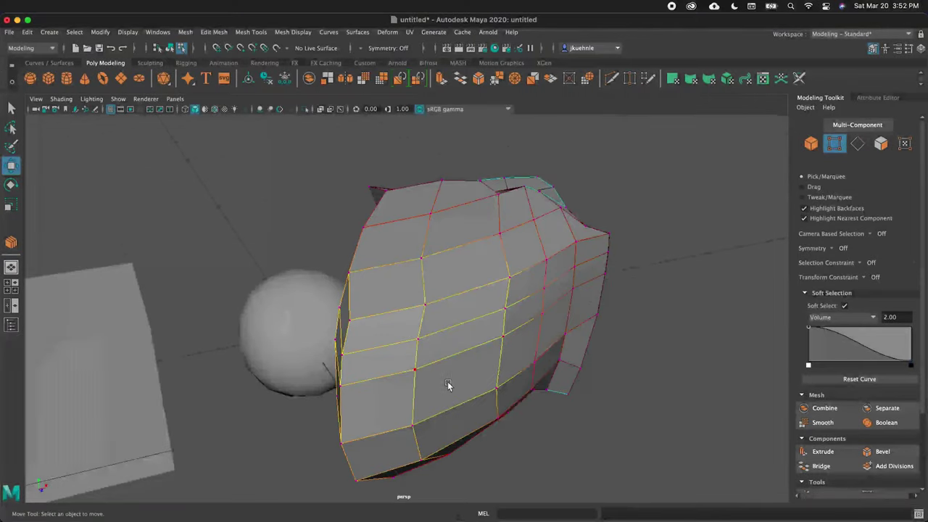
{"action": "key", "text": "3"}
{"action": "left_click", "coordinate": [527, 233]}
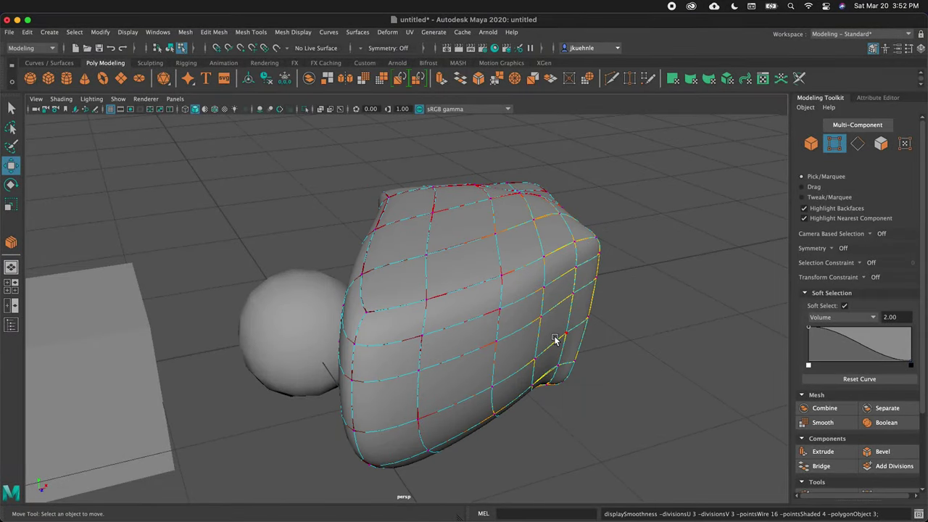
{"action": "left_click_drag", "start_coordinate": [556, 342], "coordinate": [625, 312], "text": "alt"}
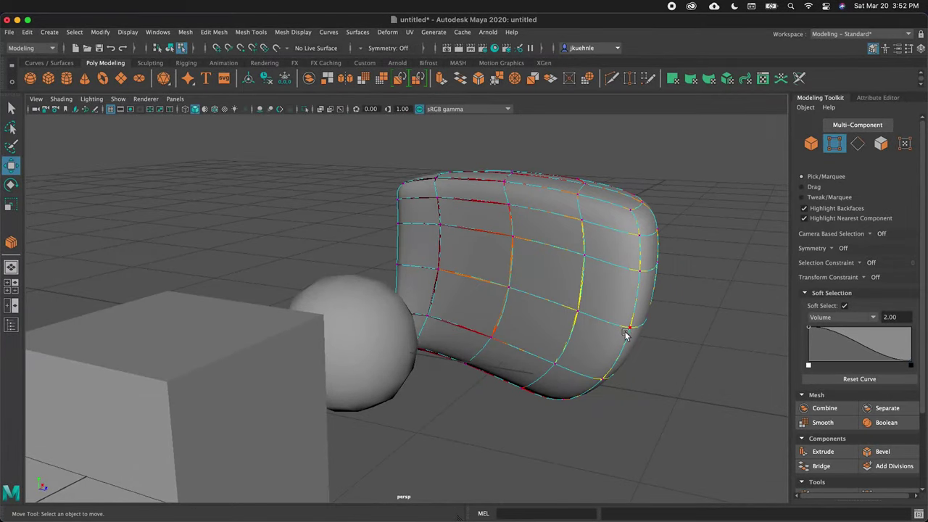
{"action": "key", "text": "1"}
- Select the large outer end face of the cube on the other side of the sphere and turn off Soft Select
{"action": "left_click", "coordinate": [780, 440]}
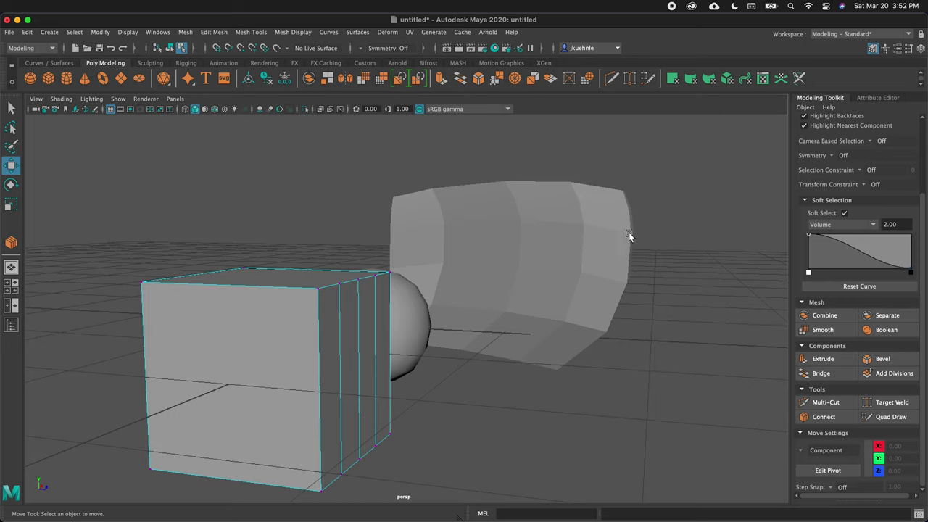
{"action": "right_click_drag", "start_coordinate": [629, 232], "coordinate": [559, 292], "text": "alt"}
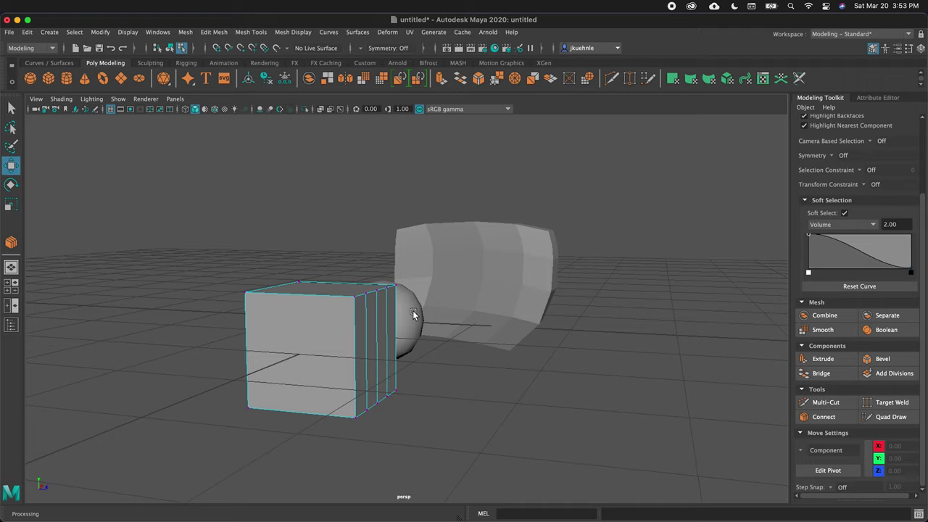
{"action": "key", "text": "F10"}
{"action": "key", "text": "F11"}
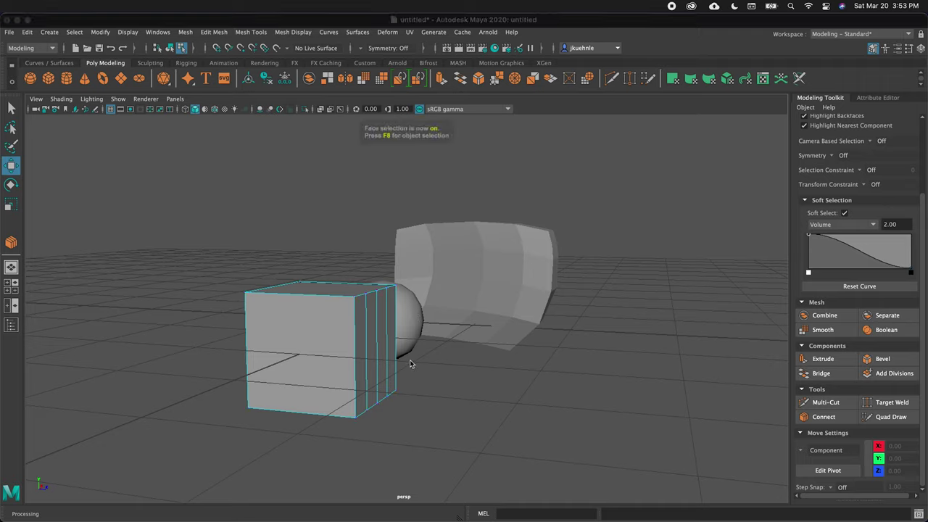
{"action": "left_click", "coordinate": [308, 360]}
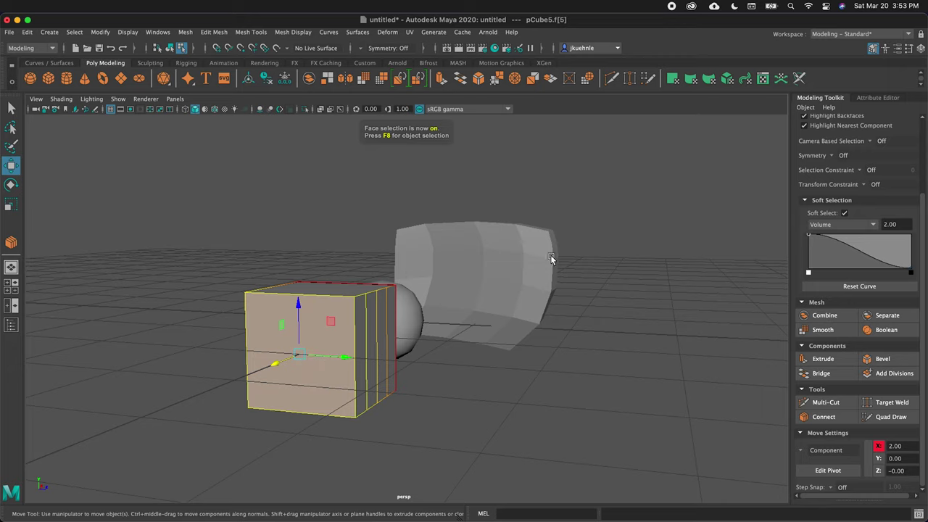
{"action": "left_click", "coordinate": [845, 214]}
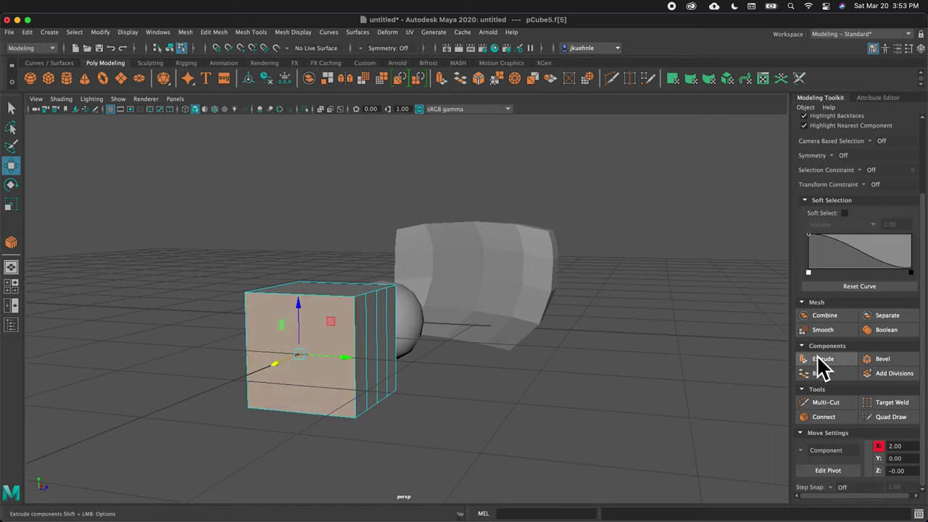
- Extrude the selected end face outward with a Local Translate Z of about 0.34
{"action": "left_click", "coordinate": [322, 346]}
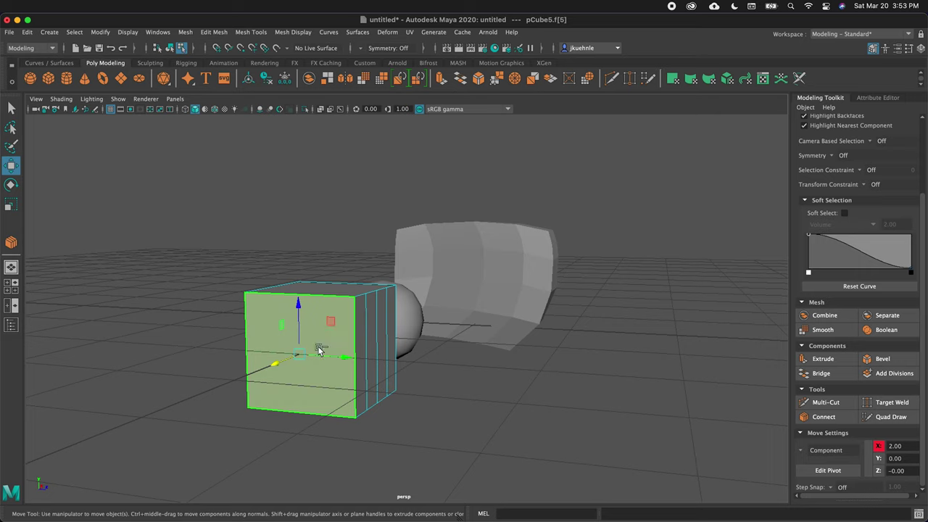
{"action": "right_click_drag", "start_coordinate": [338, 325], "coordinate": [335, 358], "text": "shift"}
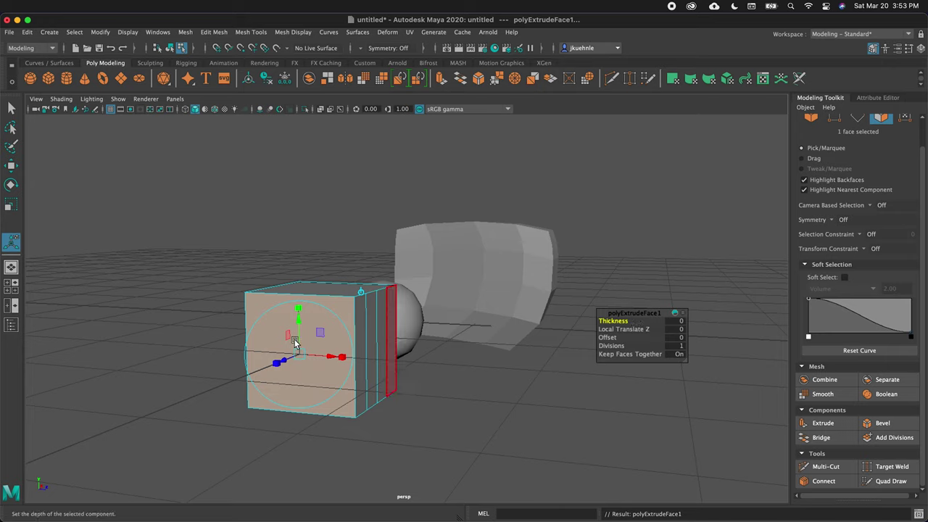
{"action": "left_click_drag", "start_coordinate": [290, 361], "coordinate": [272, 368]}
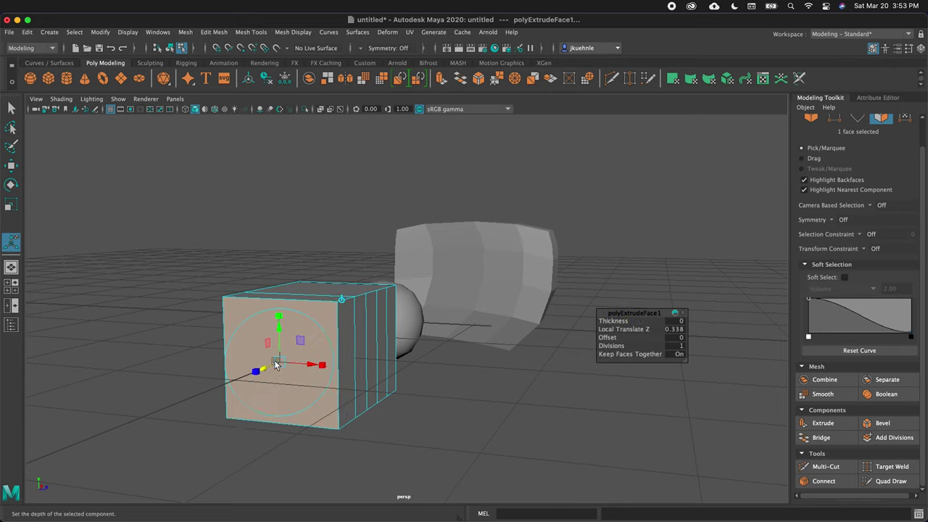
- Extrude the narrow side face of the new section sideways twice, the second time by about 0.26
{"action": "left_click", "coordinate": [345, 331]}
{"action": "key", "text": "ctrl+e"}
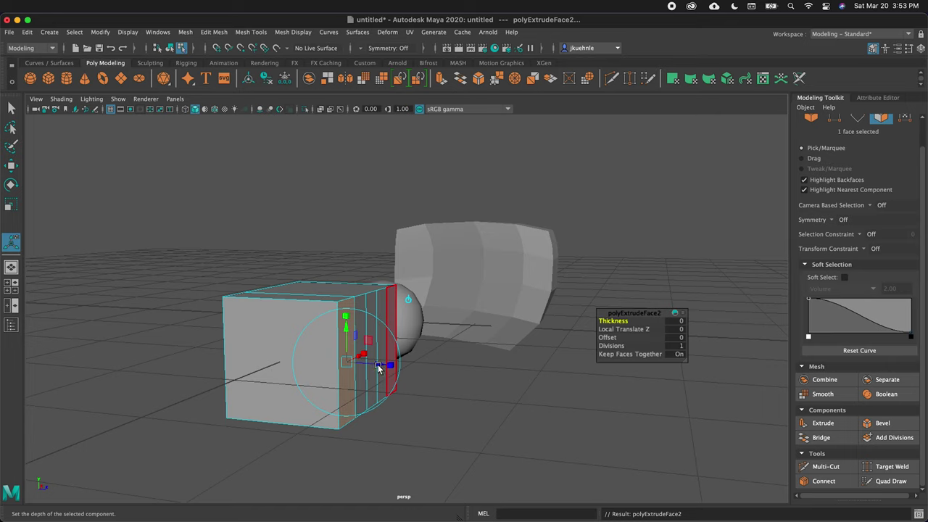
{"action": "left_click_drag", "start_coordinate": [390, 367], "coordinate": [445, 371]}
{"action": "key", "text": "ctrl+e"}
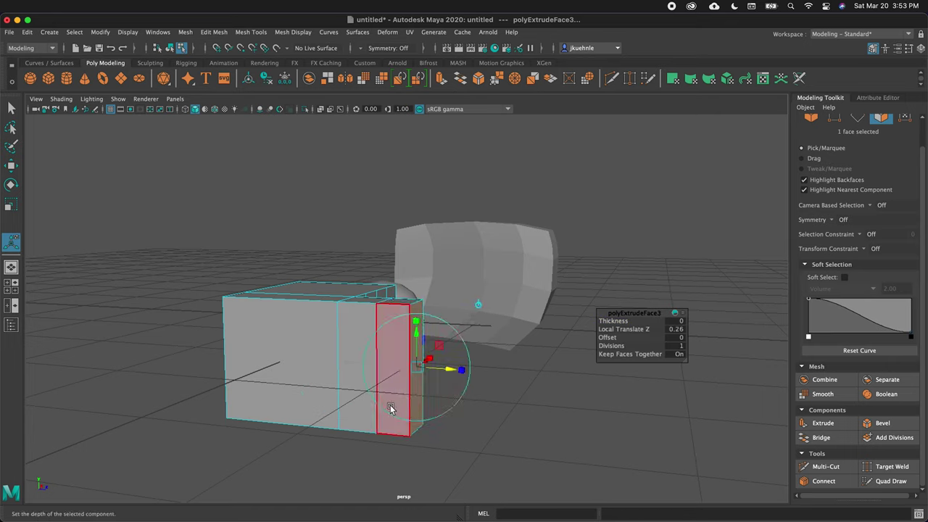
- Extrude the large top face of the original cube section and scale it inward to about 0.83 as an inset
{"action": "left_click_drag", "start_coordinate": [418, 404], "coordinate": [358, 407], "text": "alt"}
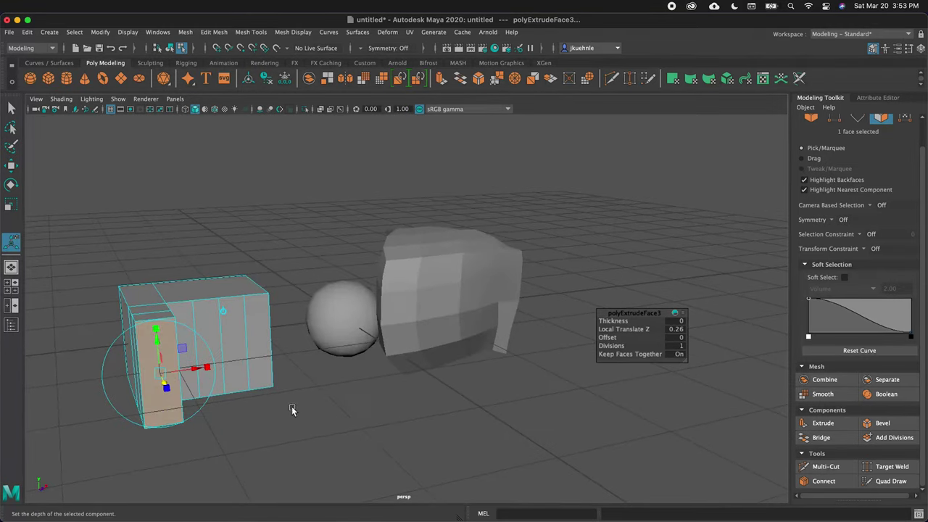
{"action": "left_click", "coordinate": [191, 286]}
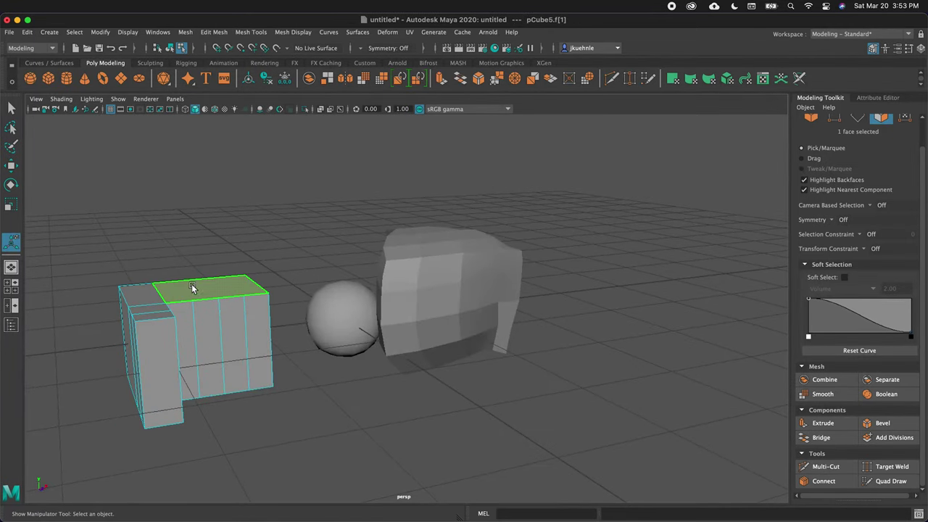
{"action": "left_click_drag", "start_coordinate": [192, 296], "coordinate": [397, 272], "text": "alt"}
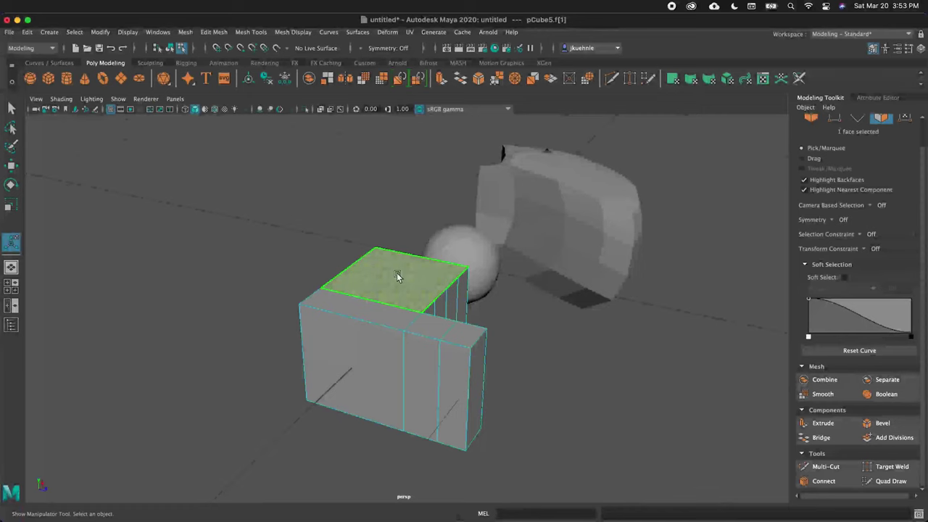
{"action": "key", "text": "ctrl+e"}
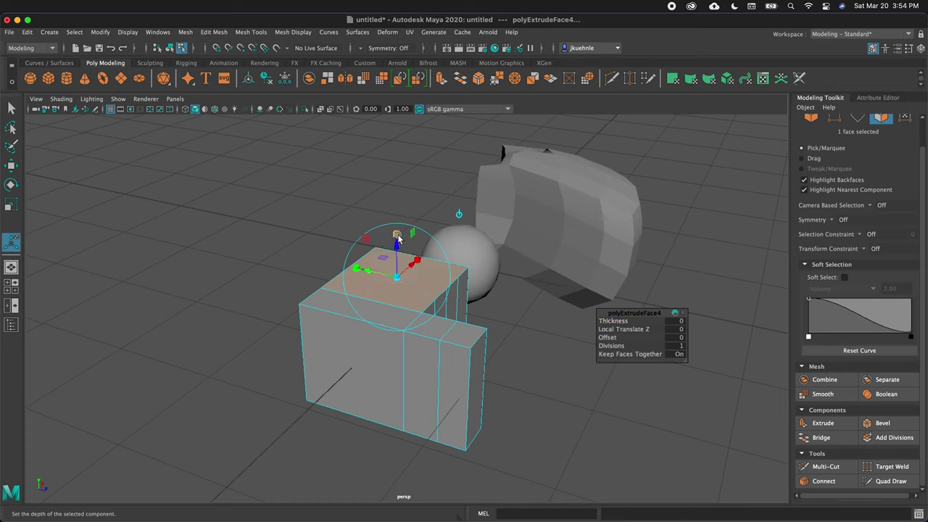
{"action": "left_click_drag", "start_coordinate": [396, 277], "coordinate": [394, 282]}
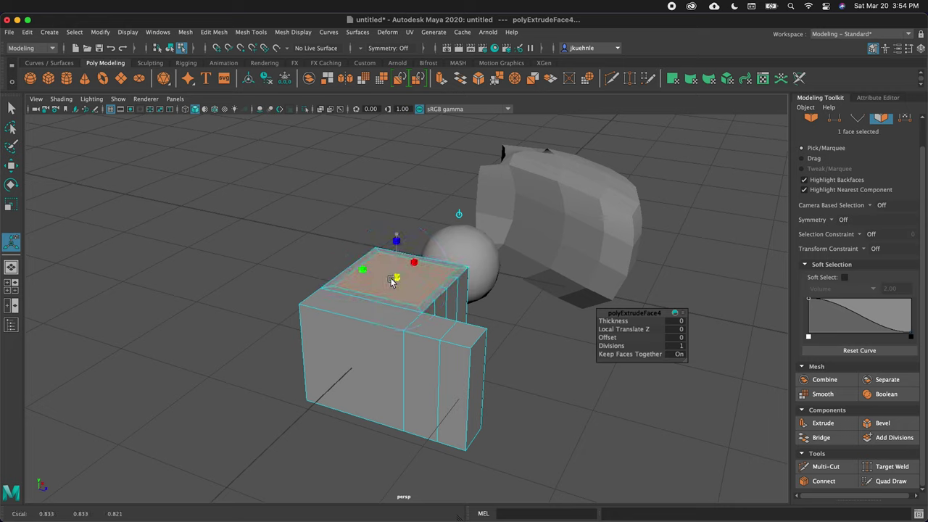
{"action": "left_click", "coordinate": [392, 282]}
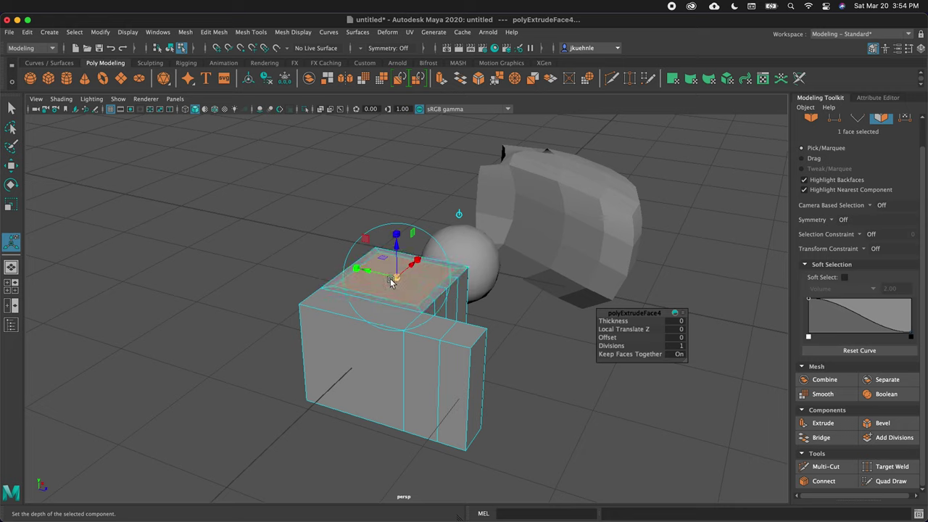
- Extrude the inset top face upward with a Local Translate Z of about 0.335
{"action": "key", "text": "ctrl+e"}
{"action": "left_click_drag", "start_coordinate": [394, 258], "coordinate": [393, 226]}
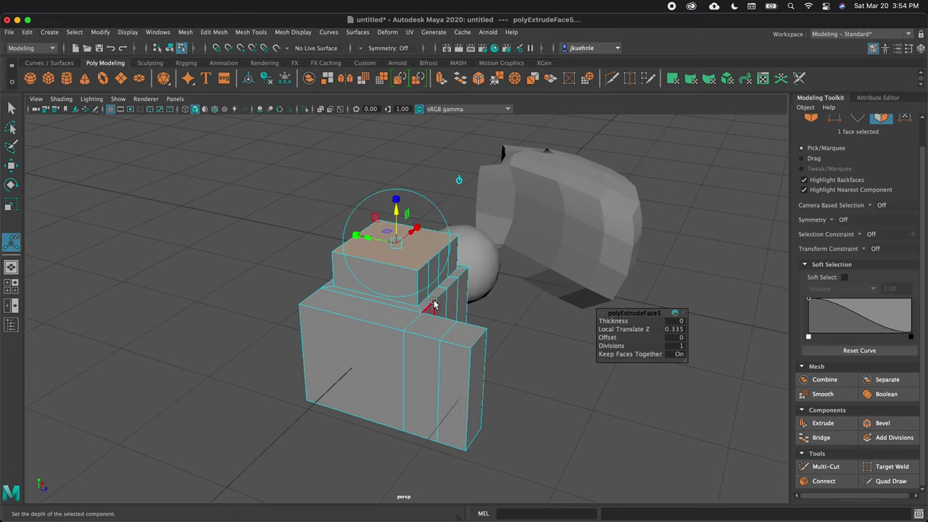
{"action": "scroll", "coordinate": [432, 299], "scroll_direction": "up", "scroll_amount": 2}
{"action": "scroll", "coordinate": [431, 299], "scroll_direction": "up", "scroll_amount": 2}
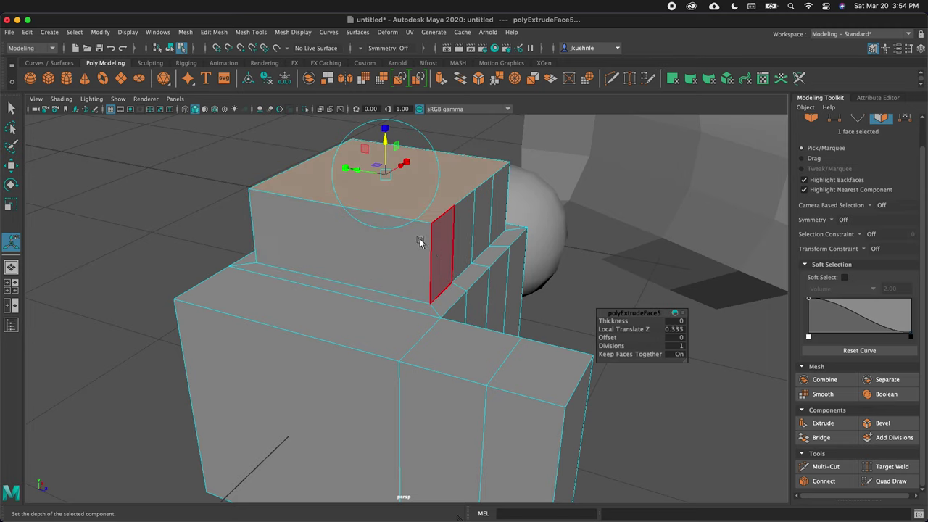
{"action": "scroll", "coordinate": [428, 245], "scroll_direction": "up", "scroll_amount": 3}
{"action": "scroll", "coordinate": [436, 259], "scroll_direction": "down", "scroll_amount": 5}
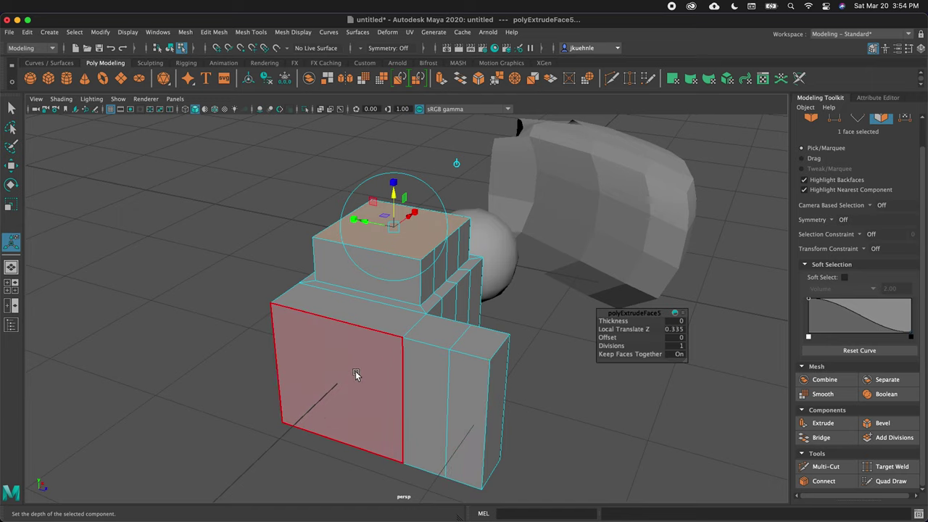
- Extrude the three adjoining outer side faces as a scaled-down inset and extrude that inset outward with a Local Translate Z of 0.25
{"action": "left_click", "coordinate": [333, 375]}
{"action": "left_click", "coordinate": [465, 395], "text": "shift"}
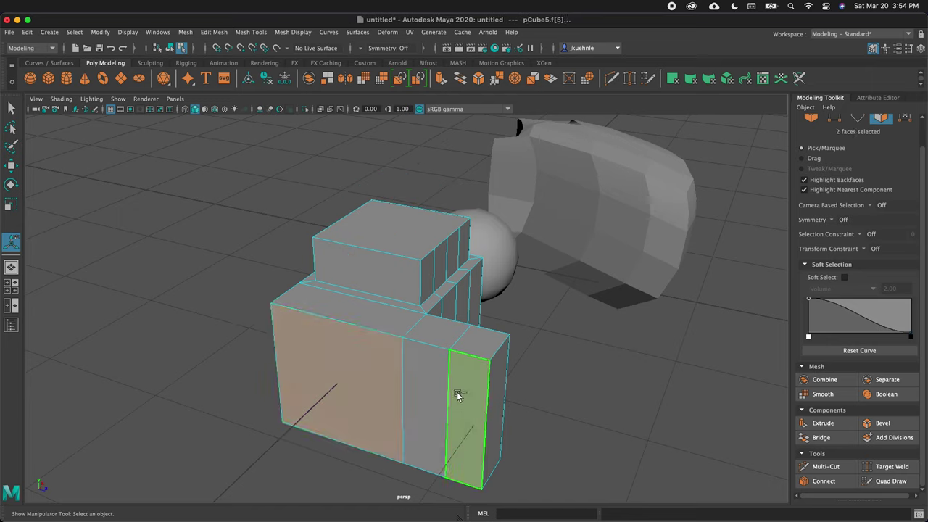
{"action": "left_click", "coordinate": [415, 395], "text": "shift"}
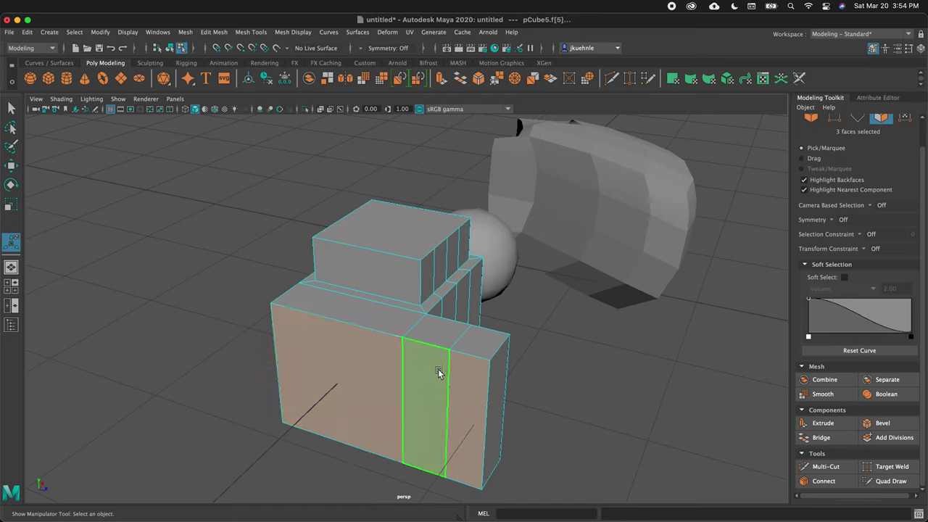
{"action": "key", "text": "ctrl+e"}
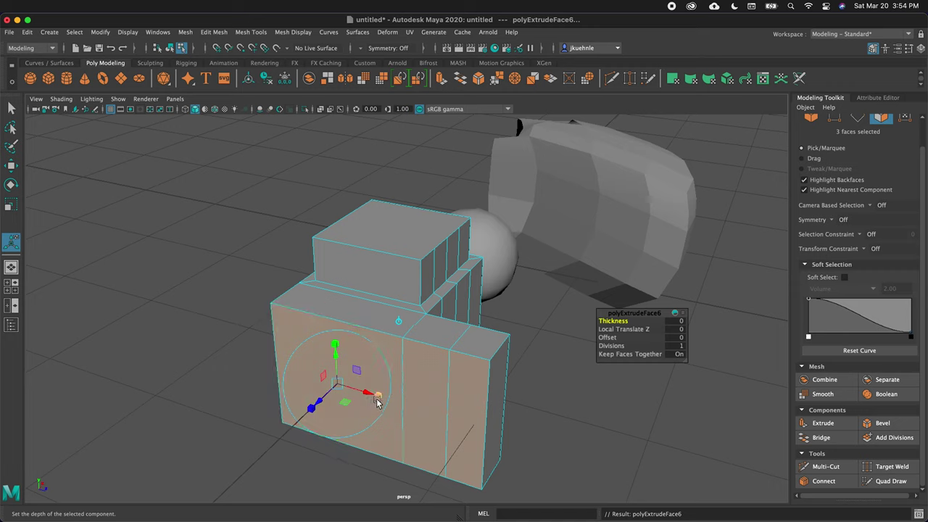
{"action": "left_click_drag", "start_coordinate": [338, 389], "coordinate": [335, 382]}
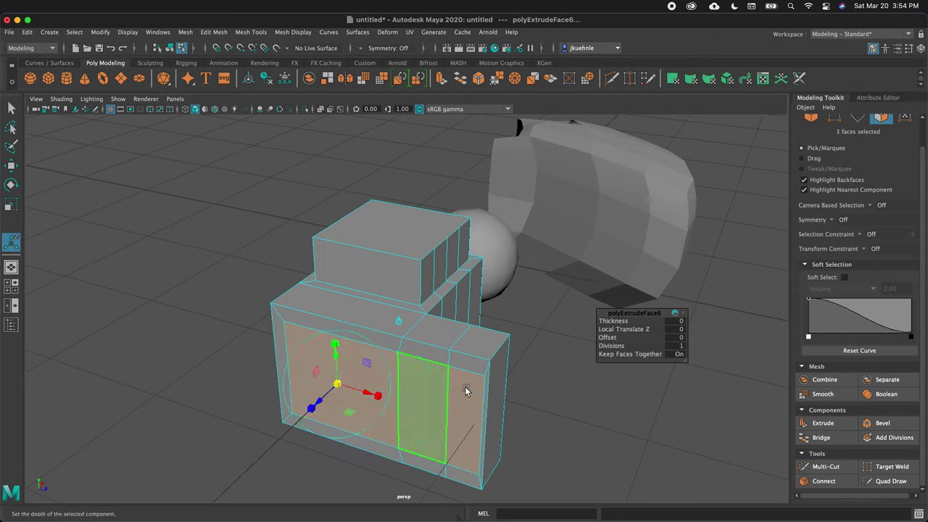
{"action": "left_click_drag", "start_coordinate": [452, 399], "coordinate": [408, 398], "text": "alt"}
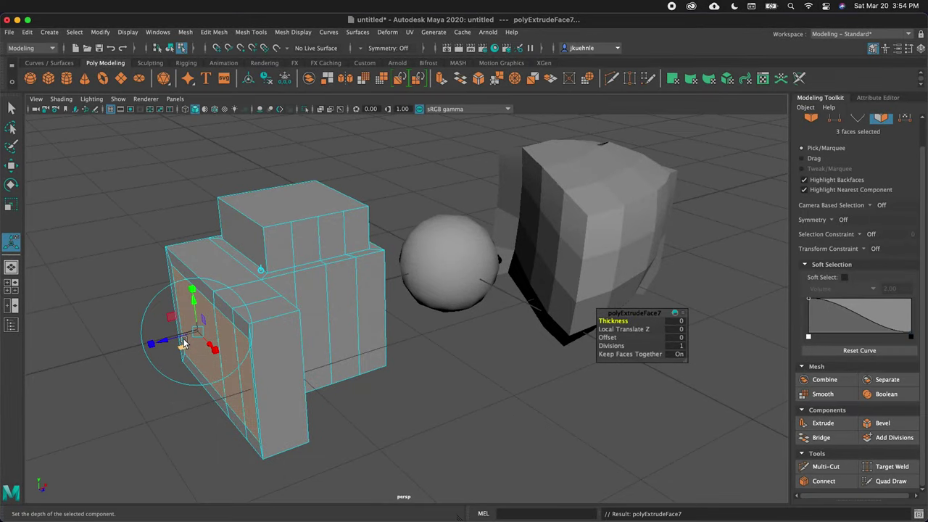
{"action": "left_click_drag", "start_coordinate": [182, 341], "coordinate": [149, 348], "text": "shift"}
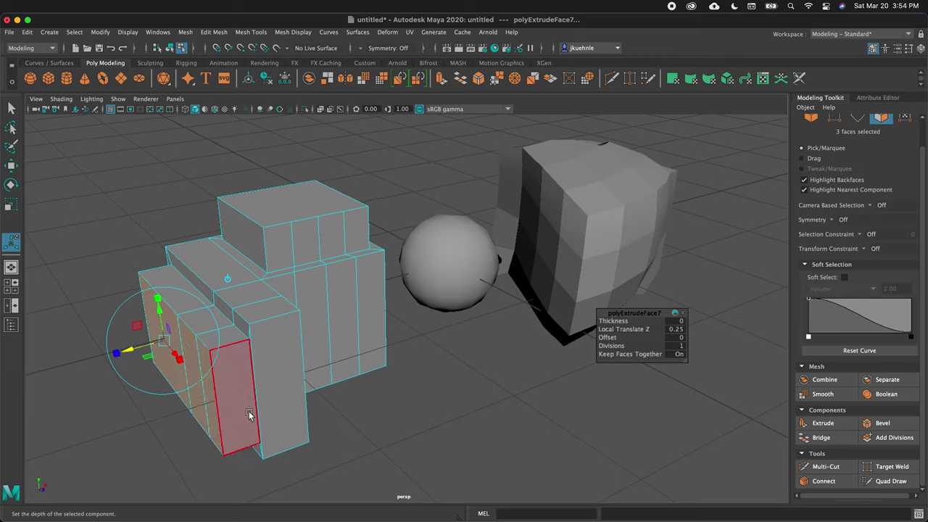
- Insert a Multi-Cut edge loop just below the upper edges of the extruded blocks and preview the mesh smoothed
{"action": "right_click", "coordinate": [271, 310], "text": "shift"}
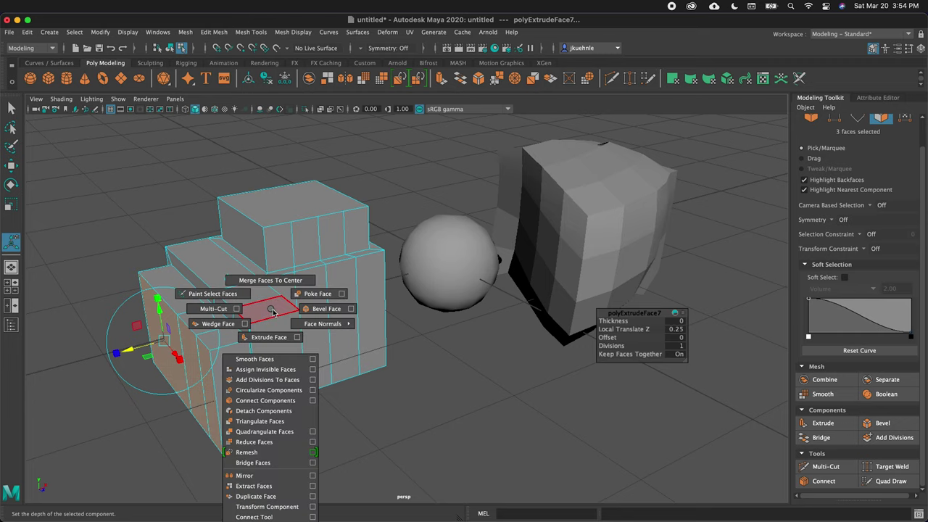
{"action": "left_click", "coordinate": [222, 309]}
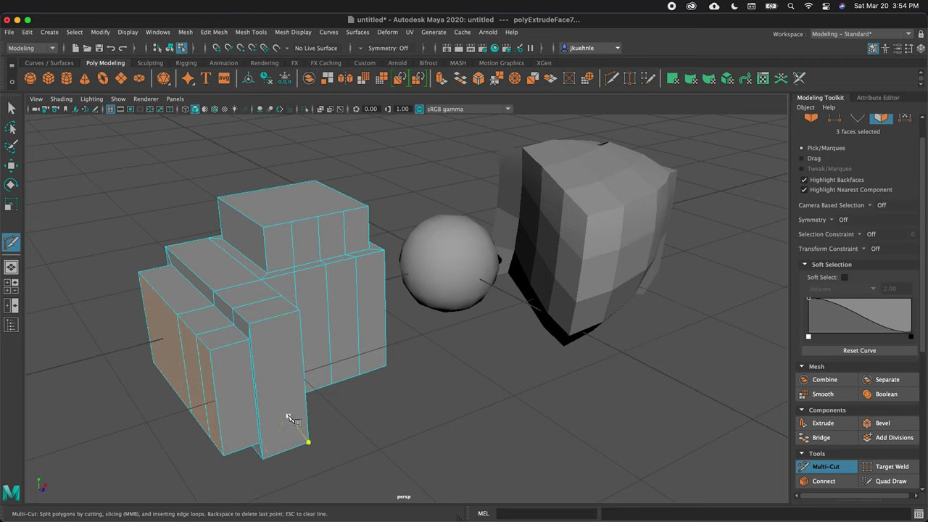
{"action": "left_click", "coordinate": [248, 336], "text": "ctrl"}
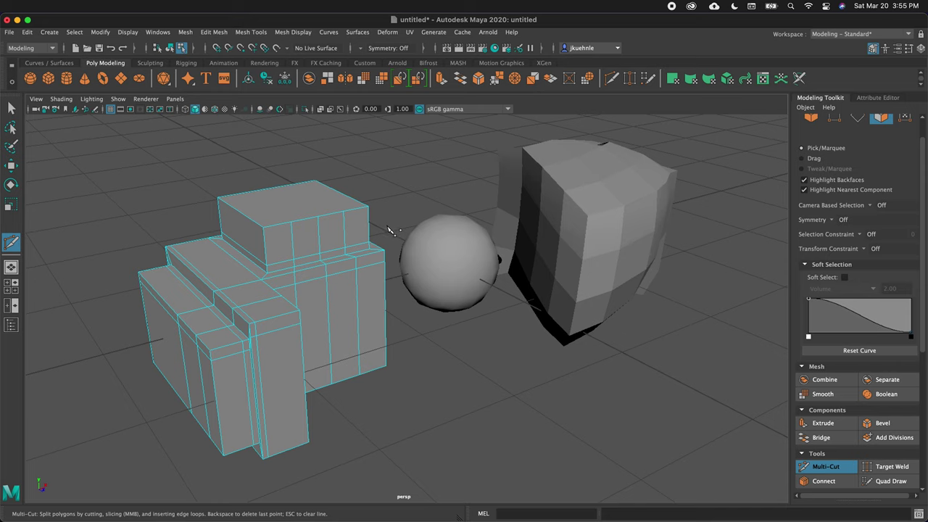
{"action": "key", "text": "3"}
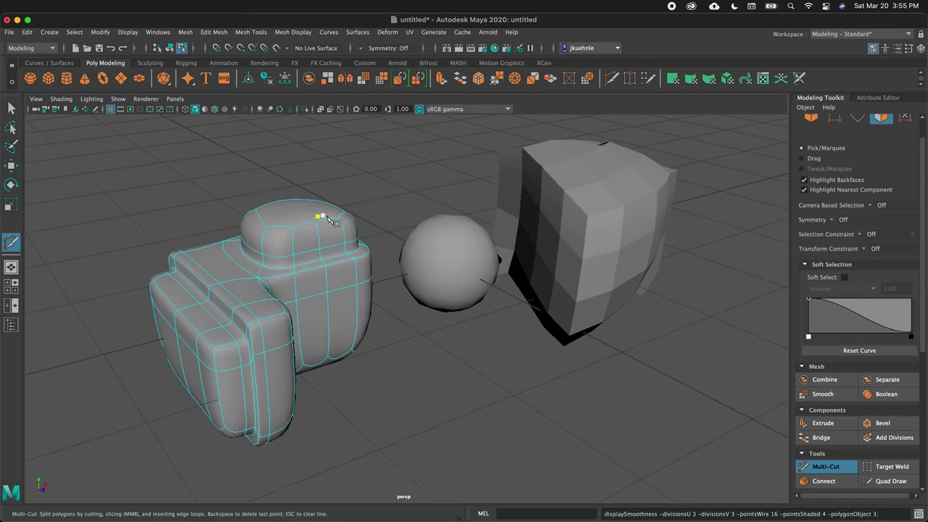
- Insert more edge loops near the base and around the raised top block, checking them smoothed and returning to the unsmoothed display
{"action": "left_click", "coordinate": [258, 306]}
{"action": "key", "text": "1"}
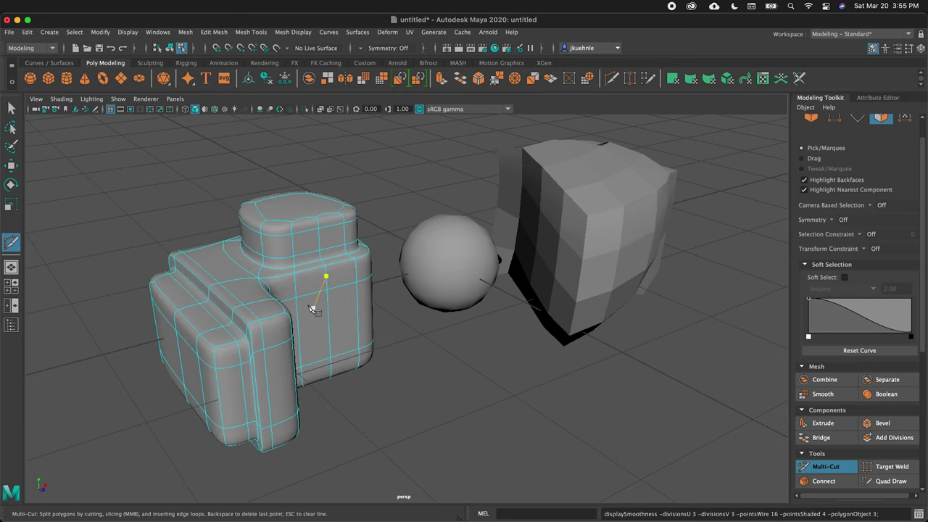
{"action": "key", "text": "3"}
{"action": "left_click", "coordinate": [267, 265]}
{"action": "key", "text": "1"}
- Use Target Weld to merge two vertices and an edge of the side ledge onto the edge loop directly below
{"action": "right_click_drag", "start_coordinate": [305, 250], "coordinate": [310, 367], "text": "shift"}
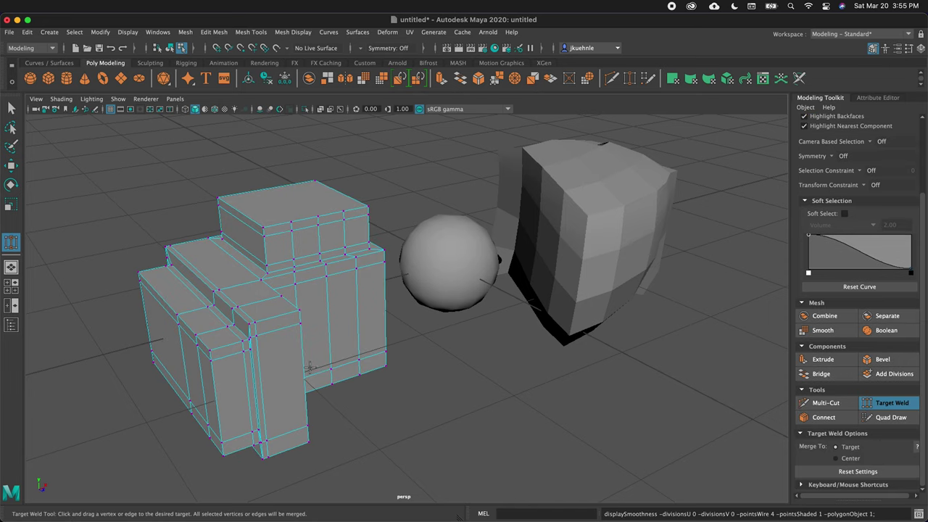
{"action": "left_click", "coordinate": [884, 408]}
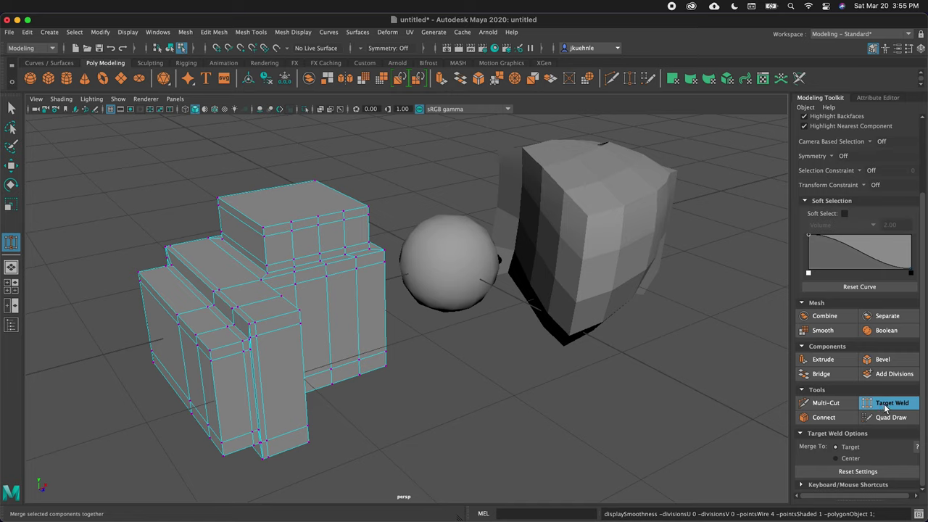
{"action": "scroll", "coordinate": [320, 213], "scroll_direction": "up", "scroll_amount": 5}
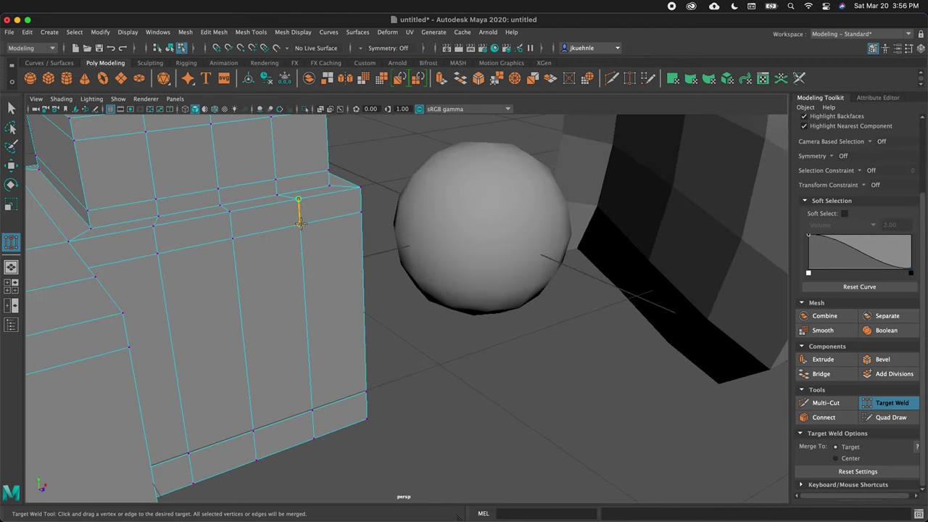
{"action": "left_click_drag", "start_coordinate": [301, 224], "coordinate": [302, 225]}
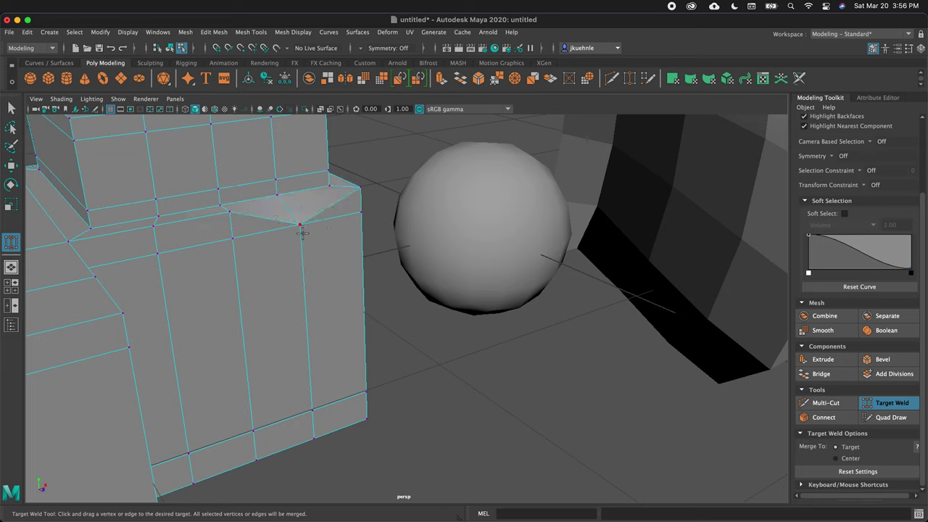
{"action": "left_click_drag", "start_coordinate": [154, 227], "coordinate": [160, 250]}
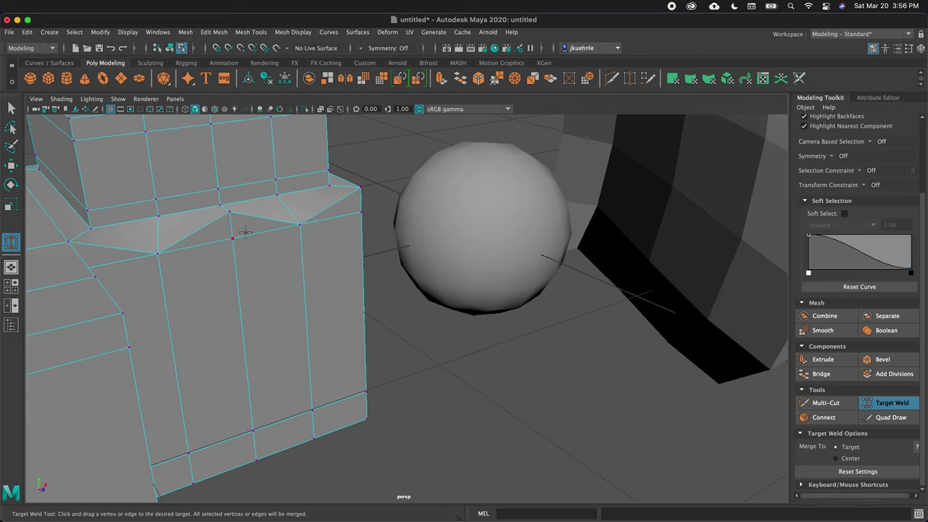
{"action": "key", "text": "F10"}
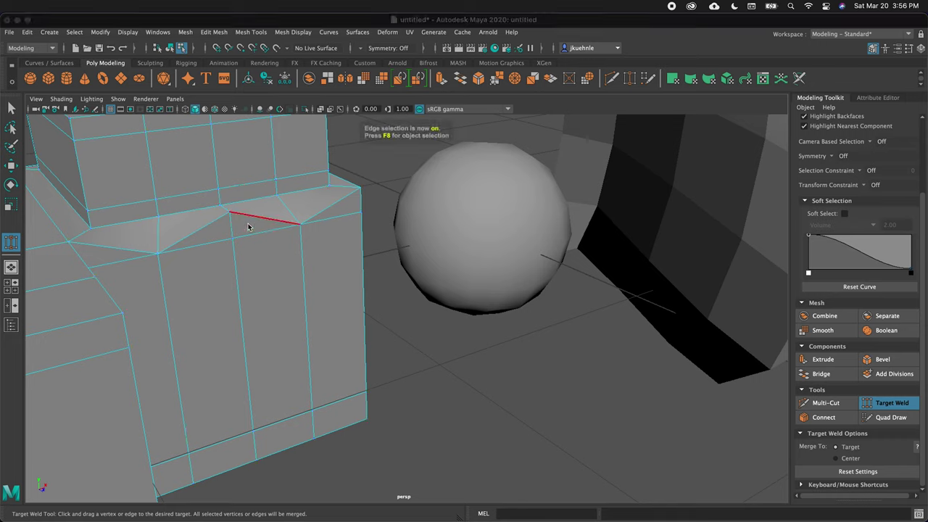
{"action": "left_click_drag", "start_coordinate": [251, 218], "coordinate": [250, 232]}
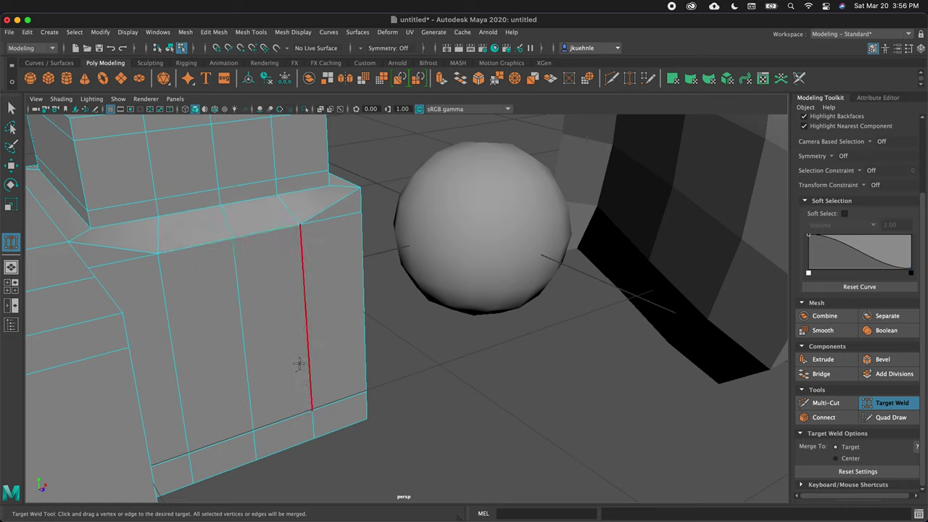
- Try to weld the vertical corner edge of the side wall onto the neighbouring vertical edge
{"action": "left_click_drag", "start_coordinate": [367, 341], "coordinate": [298, 349]}
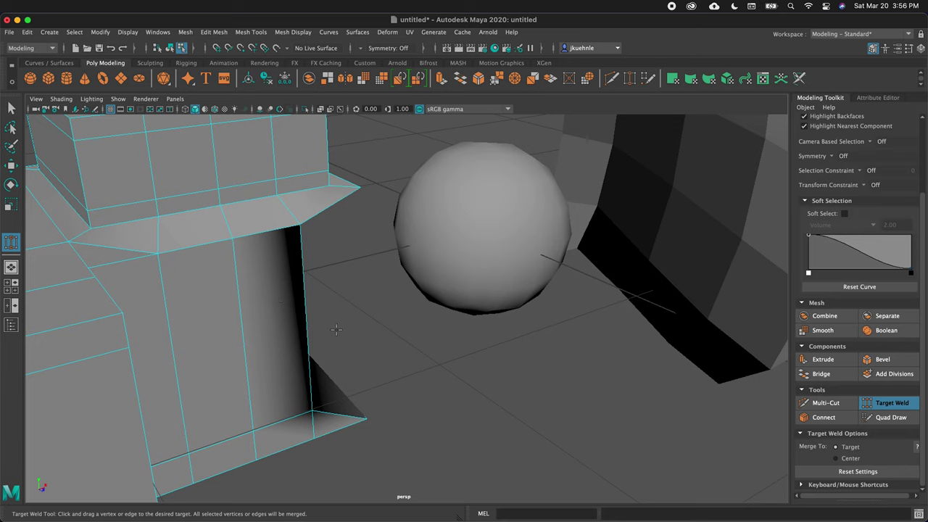
{"action": "left_click_drag", "start_coordinate": [336, 330], "coordinate": [292, 361], "text": "alt"}
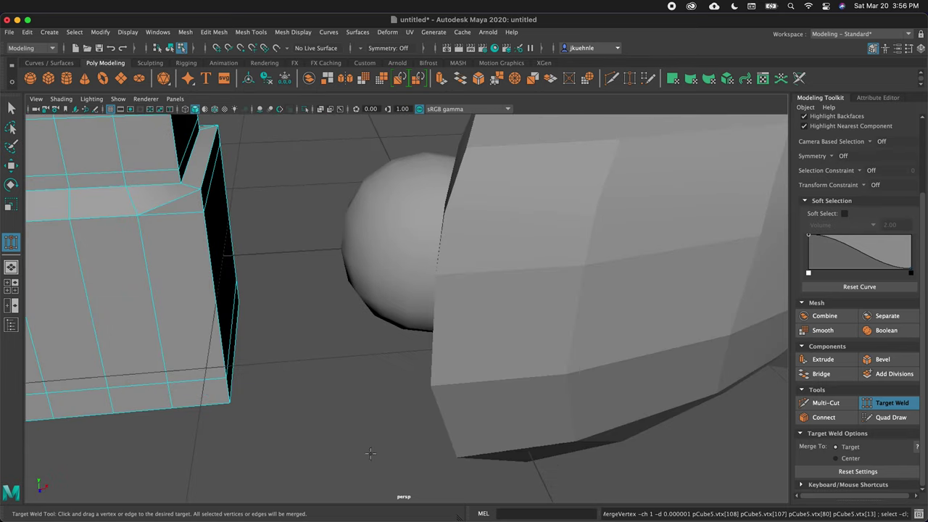
- Insert a horizontal edge loop around the middle of the lower blocks with the Insert Edge Loop Tool
{"action": "key", "text": "f"}
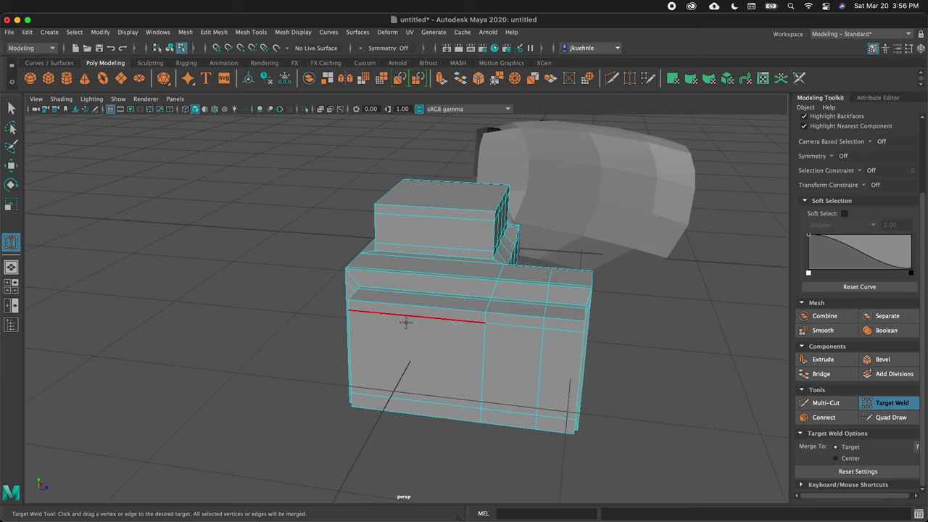
{"action": "right_click", "coordinate": [447, 334], "text": "shift"}
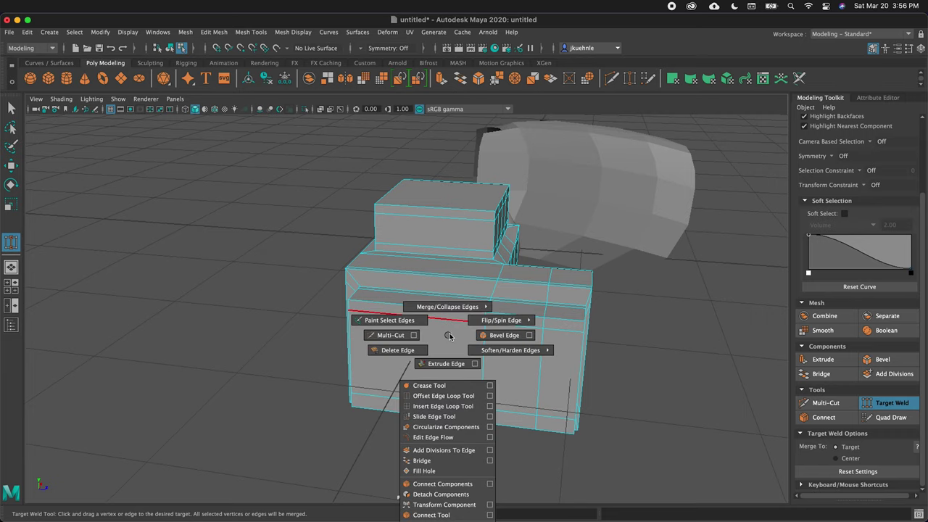
{"action": "left_click", "coordinate": [454, 407]}
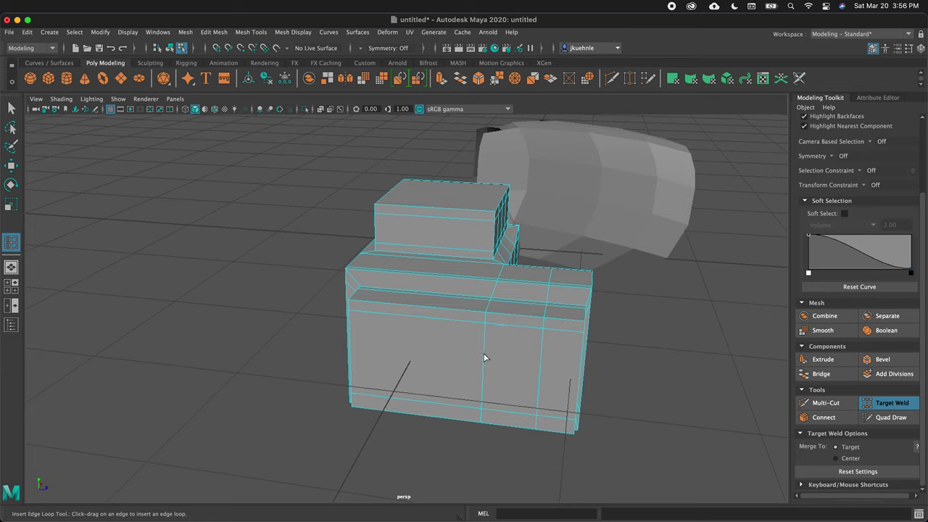
{"action": "left_click_drag", "start_coordinate": [486, 357], "coordinate": [485, 338]}
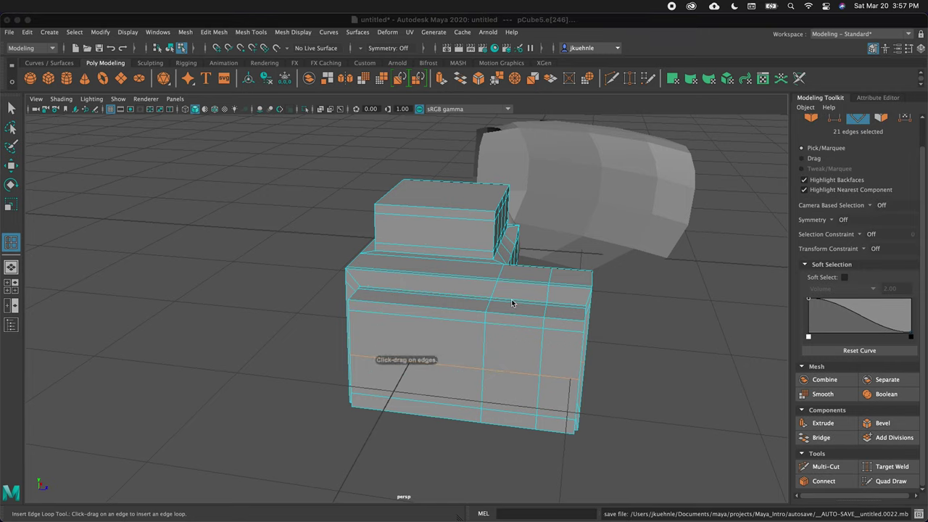
- Extract six faces from the broad front side of the lower block and pull the detached panel outward
{"action": "left_click_drag", "start_coordinate": [539, 169], "coordinate": [284, 335], "text": "alt"}
{"action": "scroll", "coordinate": [346, 324], "scroll_direction": "up", "scroll_amount": 5}
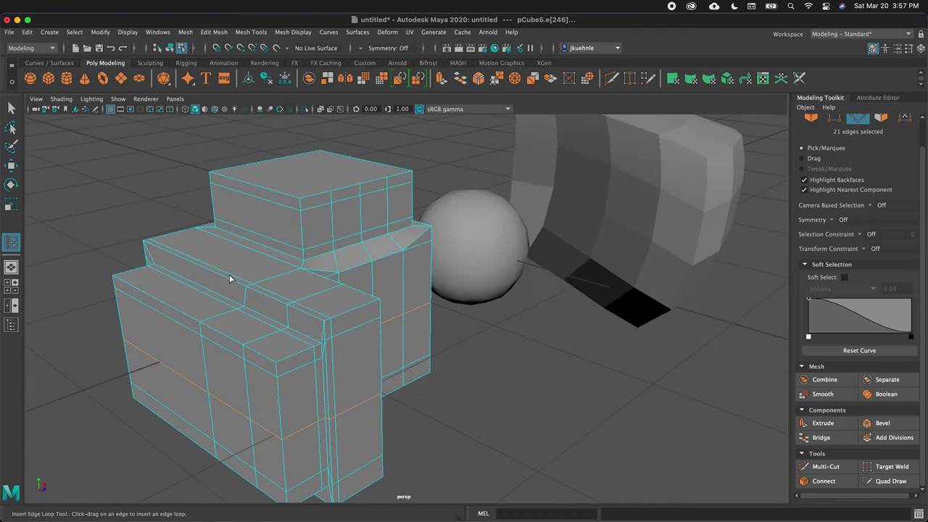
{"action": "key", "text": "F11"}
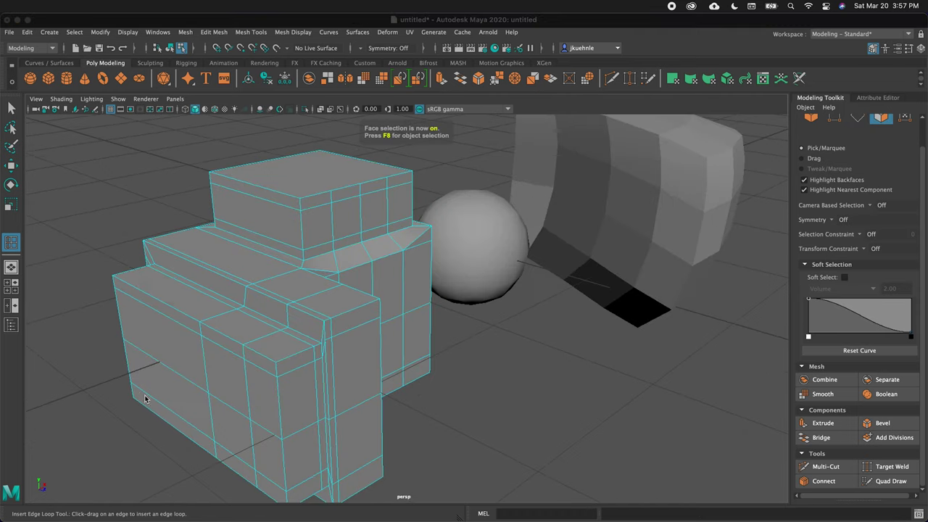
{"action": "left_click", "coordinate": [166, 340]}
{"action": "key", "text": "t"}
{"action": "scroll", "coordinate": [219, 401], "scroll_direction": "down", "scroll_amount": 5}
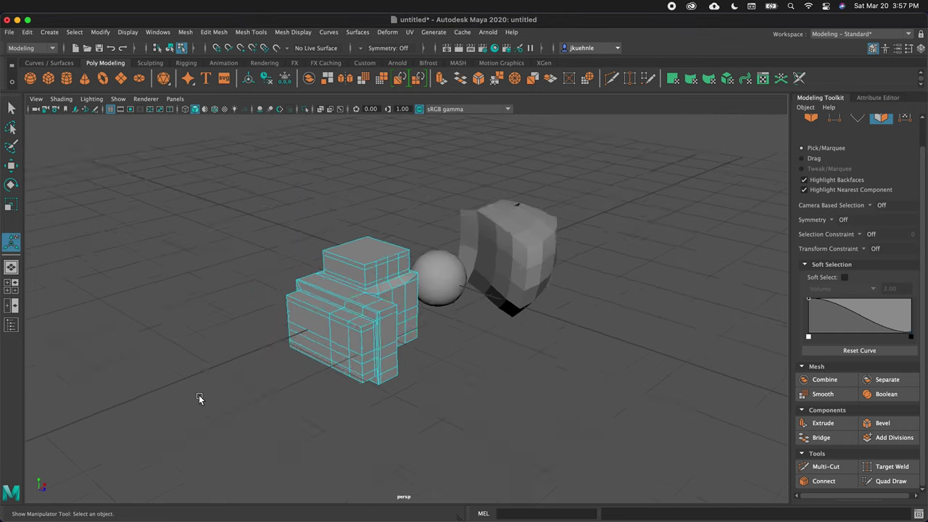
{"action": "scroll", "coordinate": [198, 394], "scroll_direction": "up", "scroll_amount": 3}
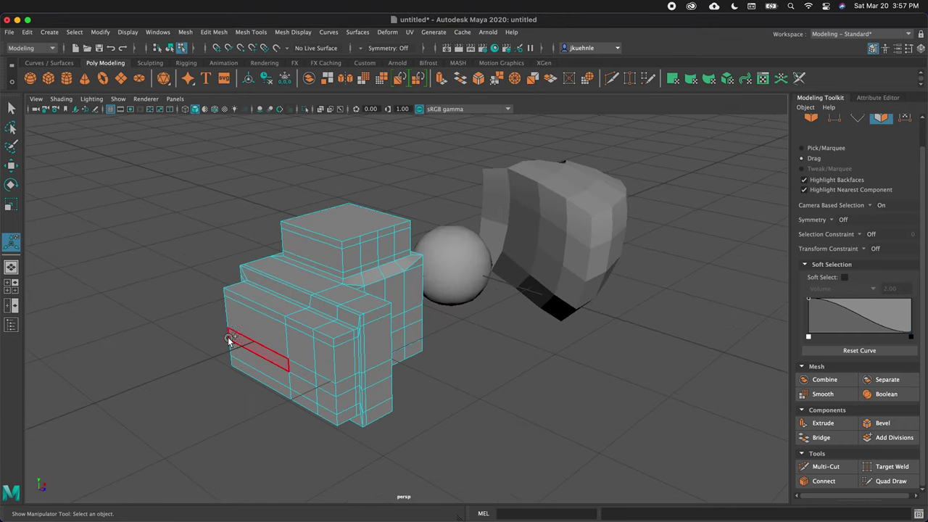
{"action": "mouse_move", "coordinate": [242, 324]}
{"action": "left_mouse_down"}
{"action": "mouse_move", "coordinate": [303, 353]}
{"action": "mouse_move", "coordinate": [266, 367]}
{"action": "mouse_move", "coordinate": [290, 358]}
{"action": "left_mouse_up"}
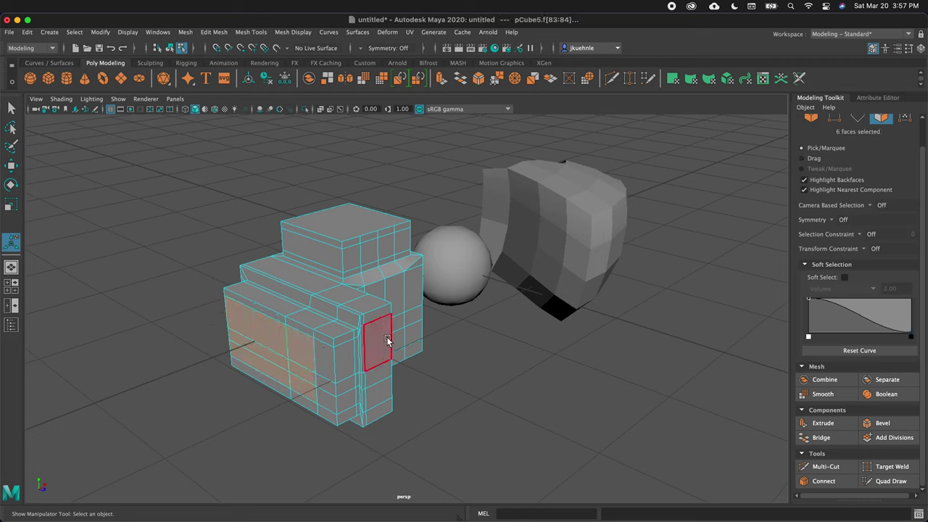
{"action": "left_click", "coordinate": [329, 85]}
{"action": "left_click_drag", "start_coordinate": [230, 361], "coordinate": [210, 372]}
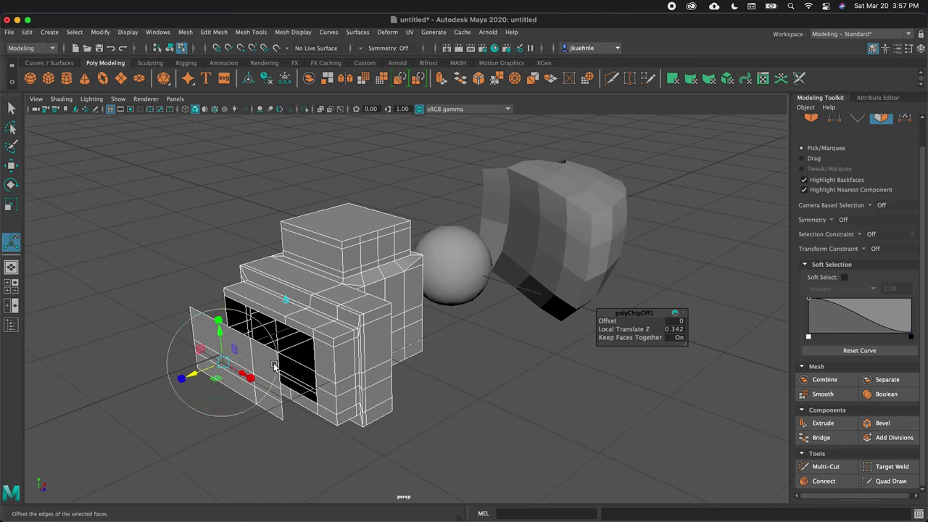
- Extrude all six faces of the detached panel outward into a thick slab and return to object selection
{"action": "key", "text": "q"}
{"action": "left_click_drag", "start_coordinate": [252, 340], "coordinate": [282, 397]}
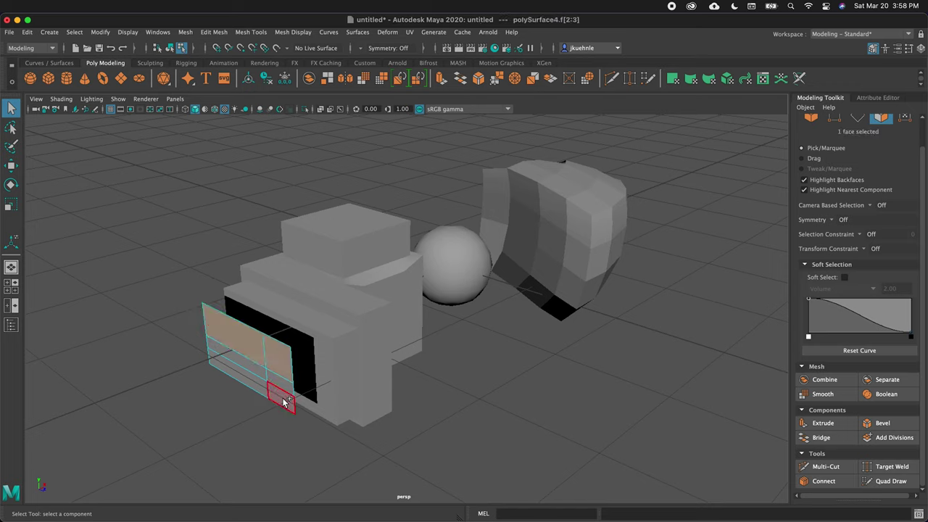
{"action": "left_click", "coordinate": [276, 384], "text": "shift"}
{"action": "key", "text": "ctrl+e"}
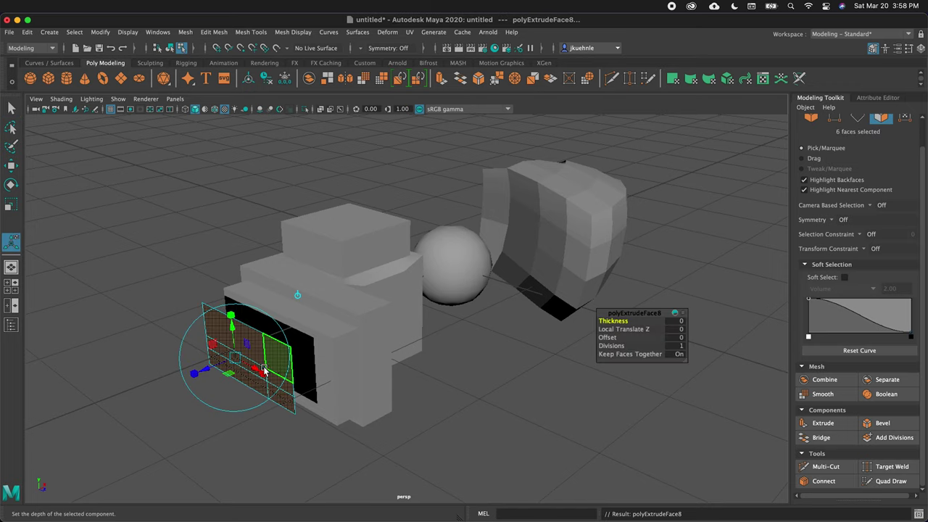
{"action": "mouse_move", "coordinate": [197, 375]}
{"action": "left_mouse_down"}
{"action": "mouse_move", "coordinate": [213, 365]}
{"action": "mouse_move", "coordinate": [194, 376]}
{"action": "left_mouse_up"}
{"action": "key", "text": "w"}
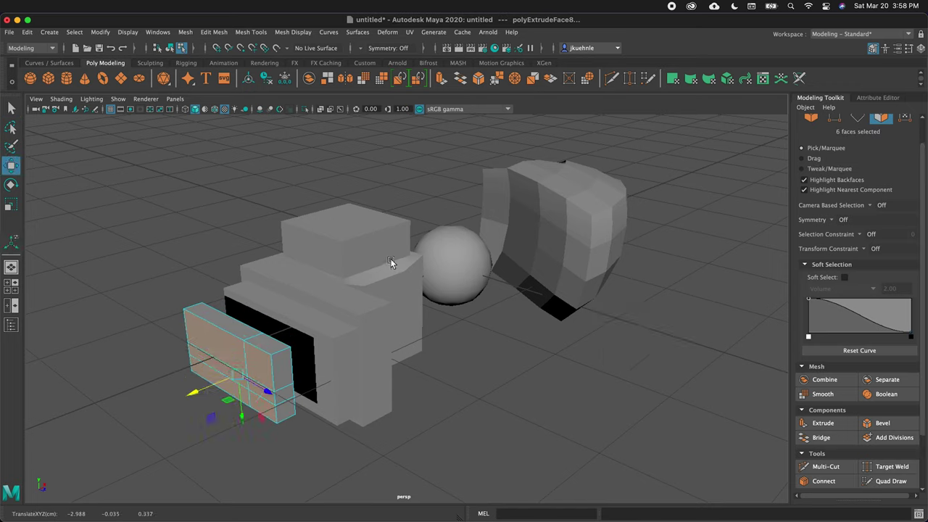
{"action": "key", "text": "F8"}
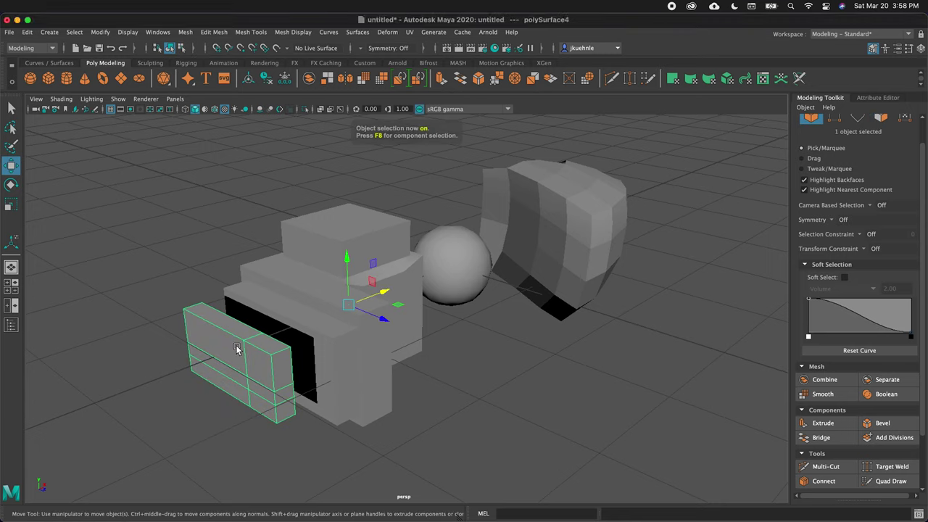
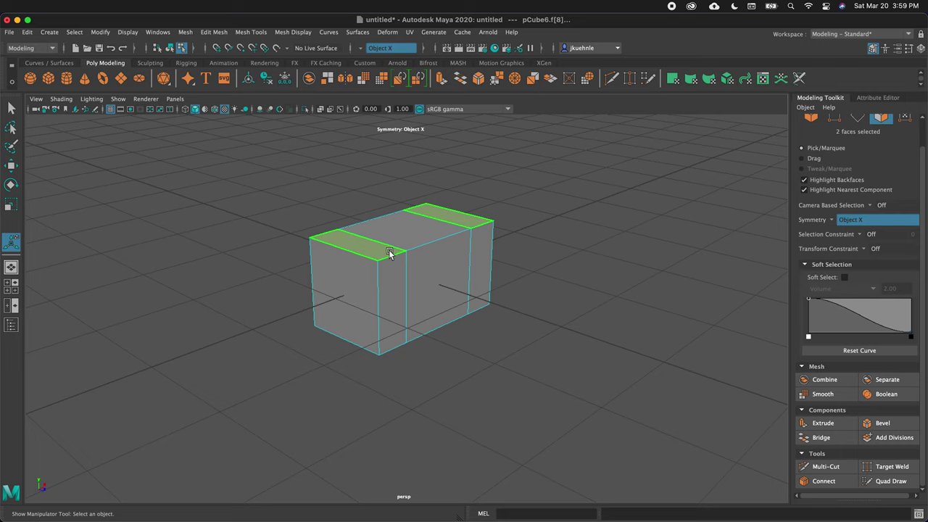
- With Object X symmetry, extrude the two top end faces up about 0.226 and the two end side faces outward about 0.436
{"action": "key", "text": "ctrl+e"}
{"action": "left_click_drag", "start_coordinate": [445, 213], "coordinate": [446, 195]}
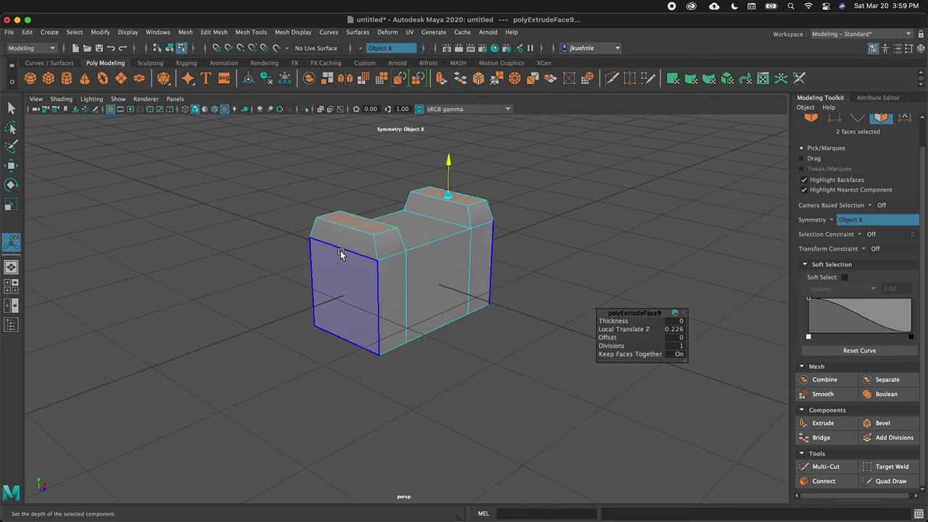
{"action": "left_click", "coordinate": [352, 283]}
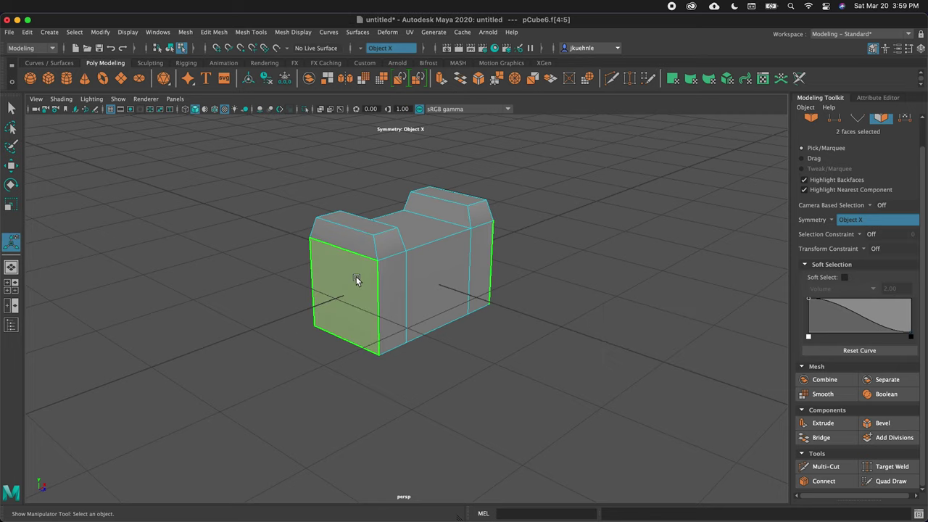
{"action": "key", "text": "ctrl+e"}
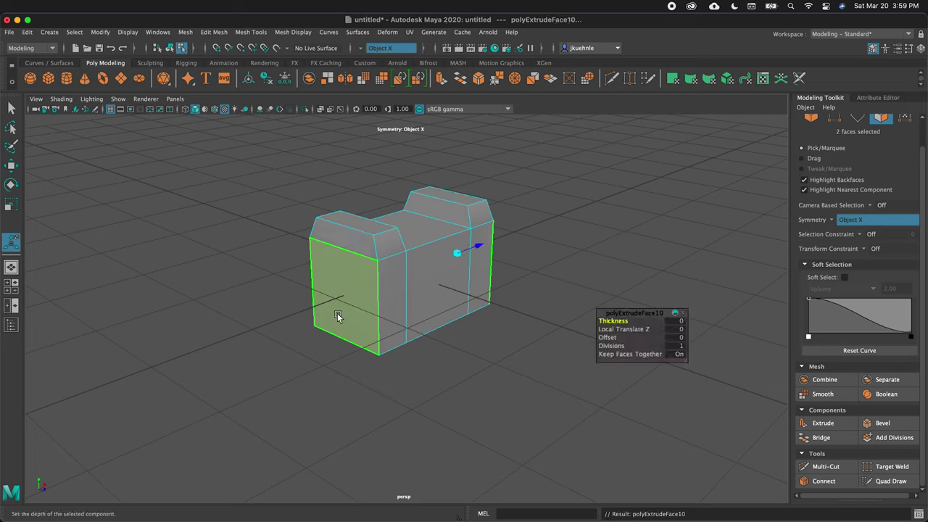
{"action": "left_click_drag", "start_coordinate": [456, 253], "coordinate": [497, 234]}
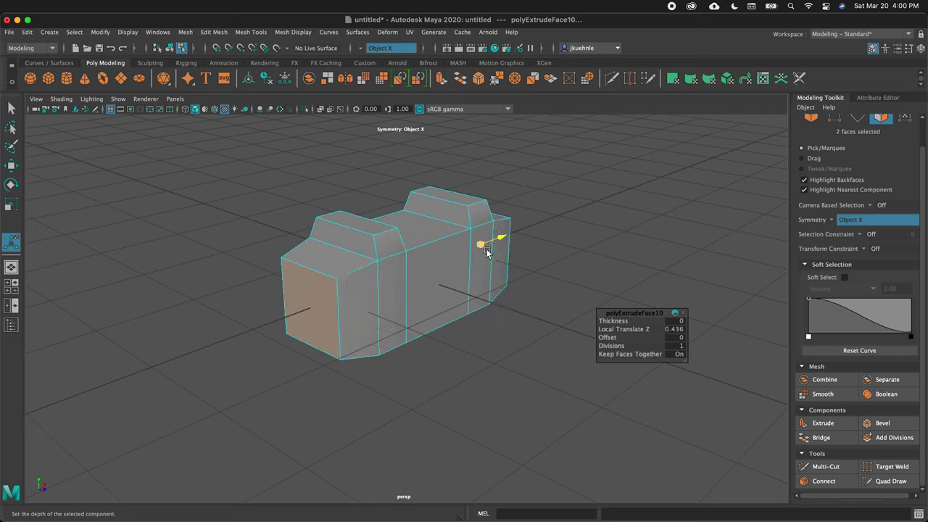
- Extrude both end faces again with a slight inset, pulling them outward into smaller blocks
{"action": "left_click_drag", "start_coordinate": [472, 261], "coordinate": [371, 244], "text": "alt"}
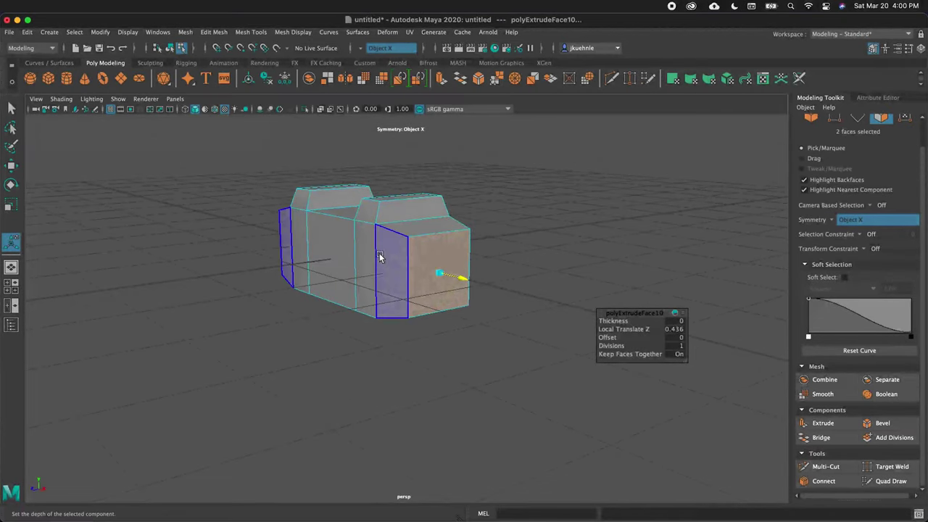
{"action": "key", "text": "ctrl+e"}
{"action": "left_click_drag", "start_coordinate": [439, 277], "coordinate": [483, 286]}
{"action": "key", "text": "ctrl+e"}
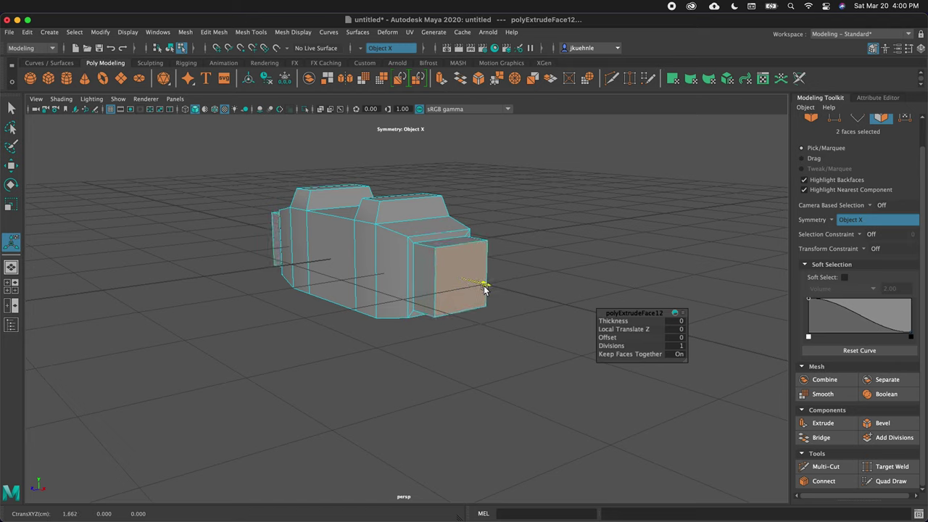
{"action": "key", "text": "t"}
- Inset the narrow side faces of the mirrored end blocks and extrude them outward about 0.383
{"action": "left_click", "coordinate": [421, 275]}
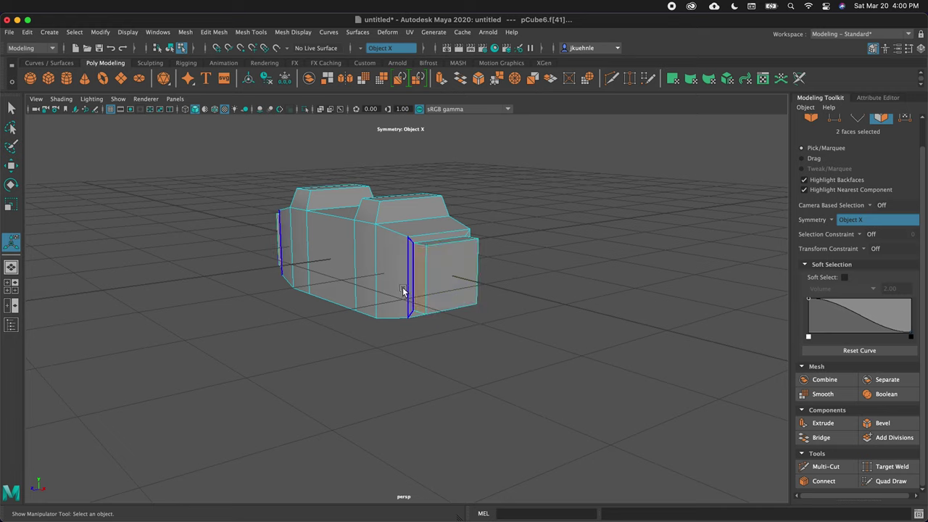
{"action": "key", "text": "ctrl+e"}
{"action": "left_click", "coordinate": [418, 279]}
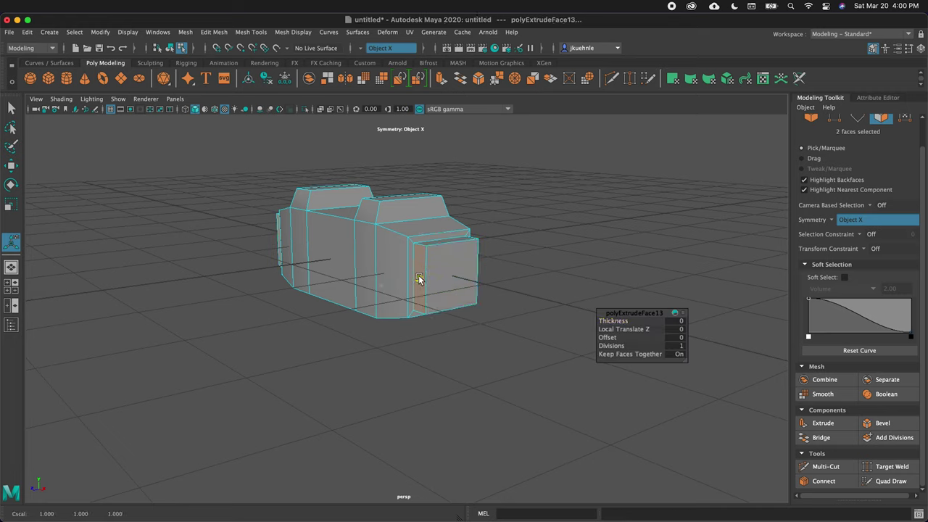
{"action": "left_click_drag", "start_coordinate": [421, 279], "coordinate": [375, 258]}
{"action": "key", "text": "ctrl+e"}
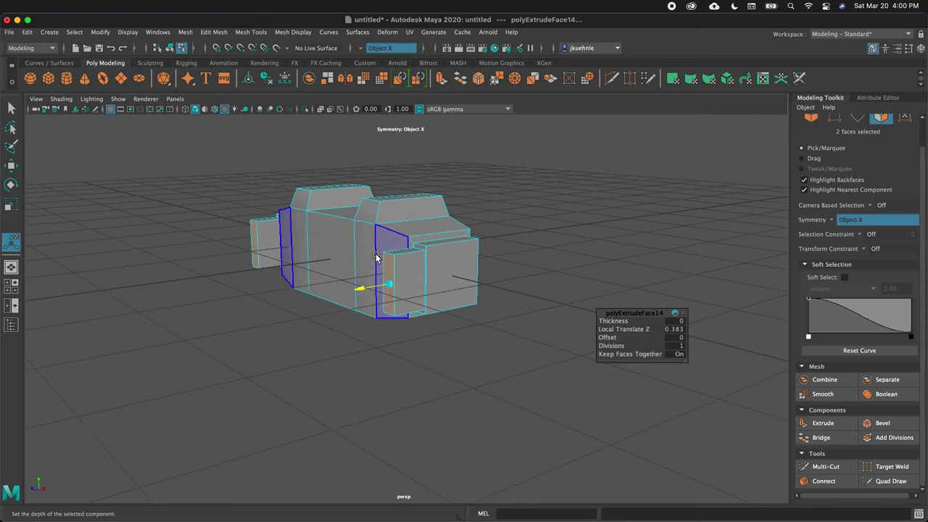
- Select the five faces along the body's long side, inset them slightly and extrude them about 1.197
{"action": "left_click_drag", "start_coordinate": [308, 262], "coordinate": [162, 258], "text": "alt"}
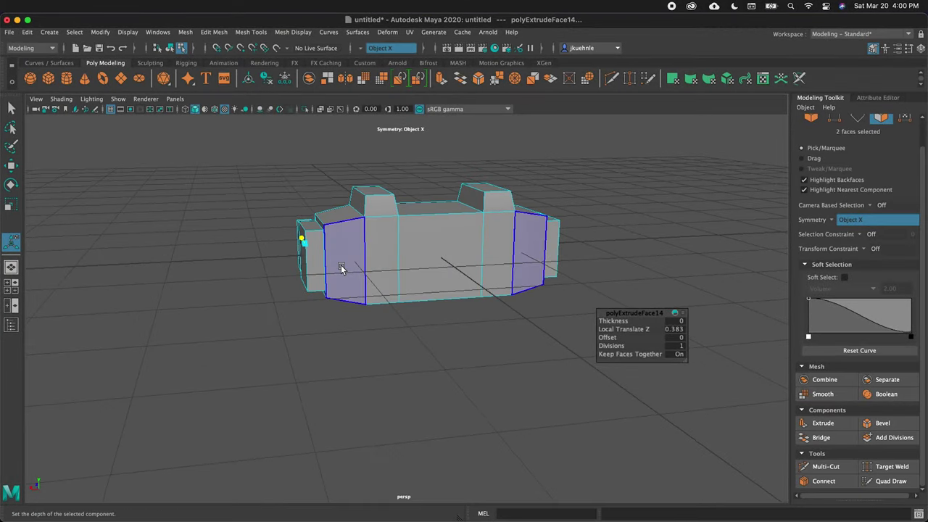
{"action": "left_click", "coordinate": [366, 258]}
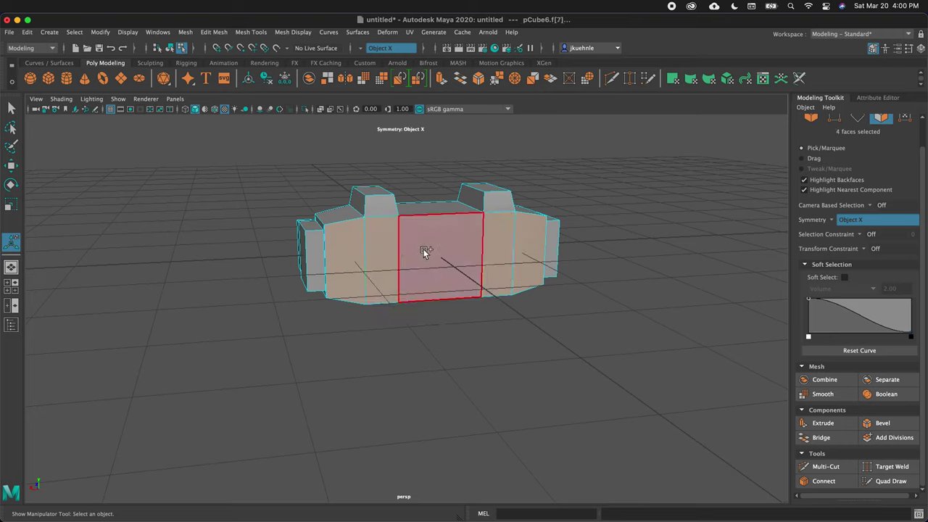
{"action": "left_click", "coordinate": [457, 248], "text": "shift"}
{"action": "key", "text": "ctrl+e"}
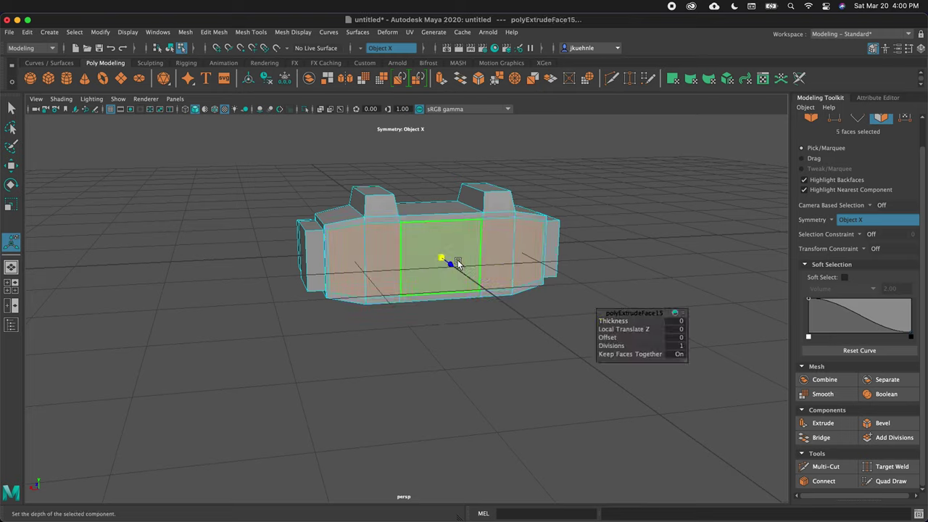
{"action": "key", "text": "ctrl+e"}
{"action": "left_click_drag", "start_coordinate": [458, 263], "coordinate": [554, 285]}
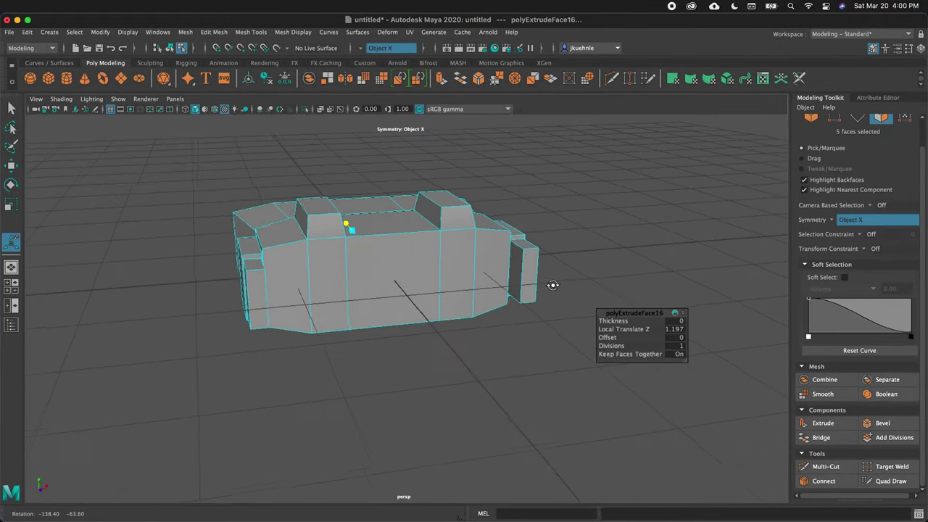
- Select the three middle faces on the opposite long side, inset them slightly and extrude them outward into a block
{"action": "left_click", "coordinate": [335, 280]}
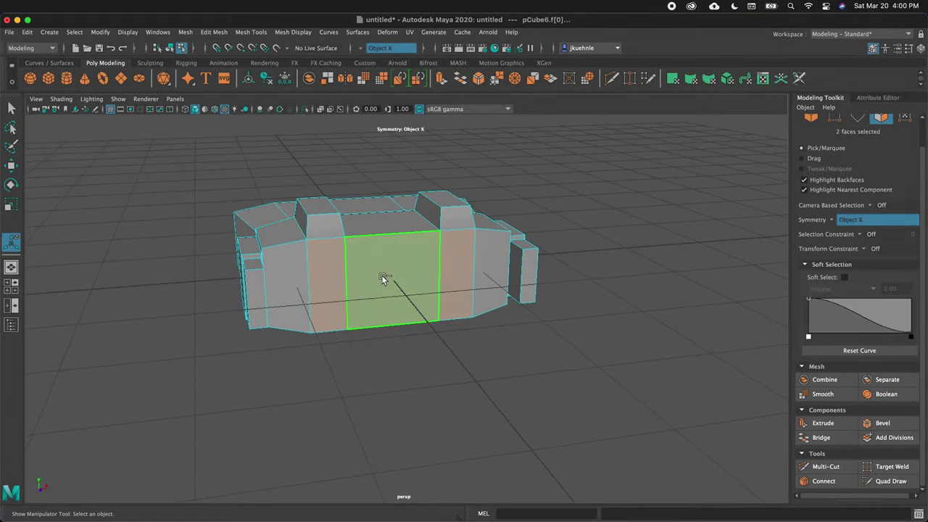
{"action": "key", "text": "ctrl+e"}
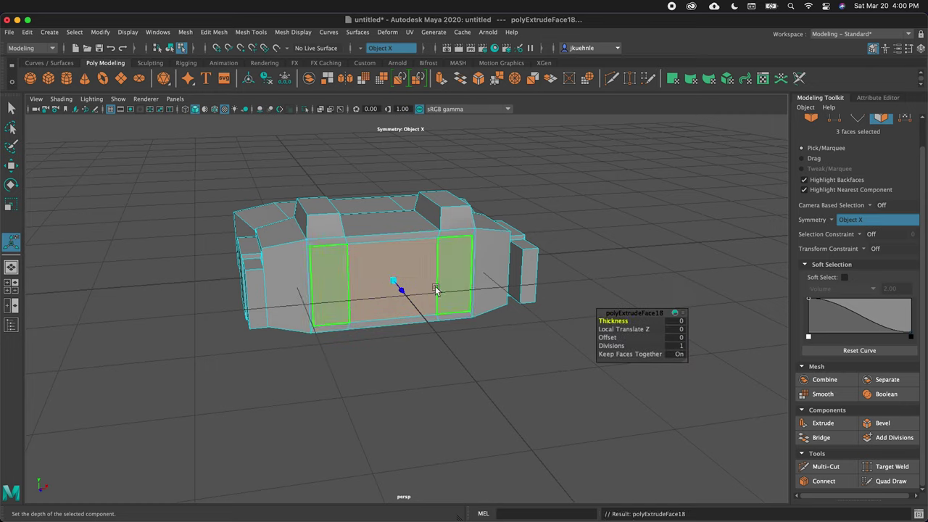
{"action": "key", "text": "ctrl+e"}
{"action": "left_click_drag", "start_coordinate": [405, 291], "coordinate": [425, 315]}
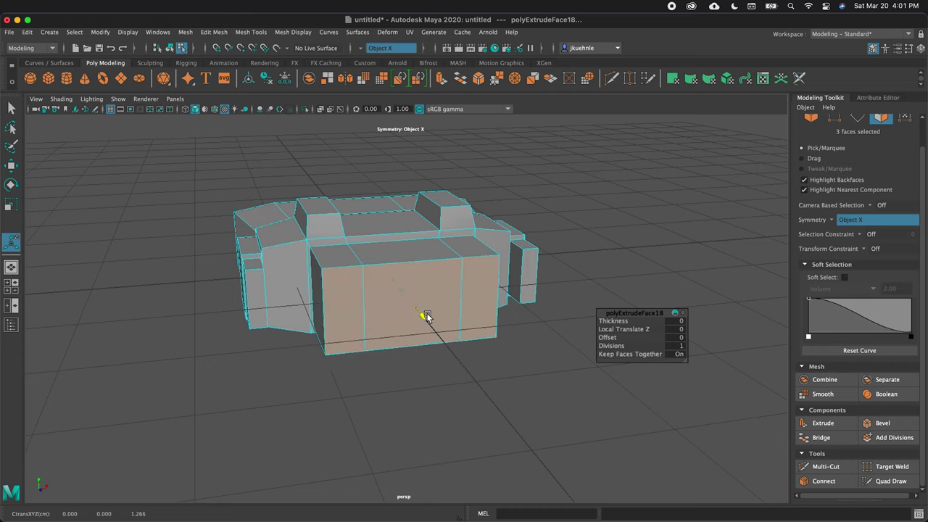
- Select the five upper outer edges of the five-face extruded block and activate the Move tool
{"action": "left_click_drag", "start_coordinate": [288, 285], "coordinate": [406, 277], "text": "alt"}
{"action": "key", "text": "F10"}
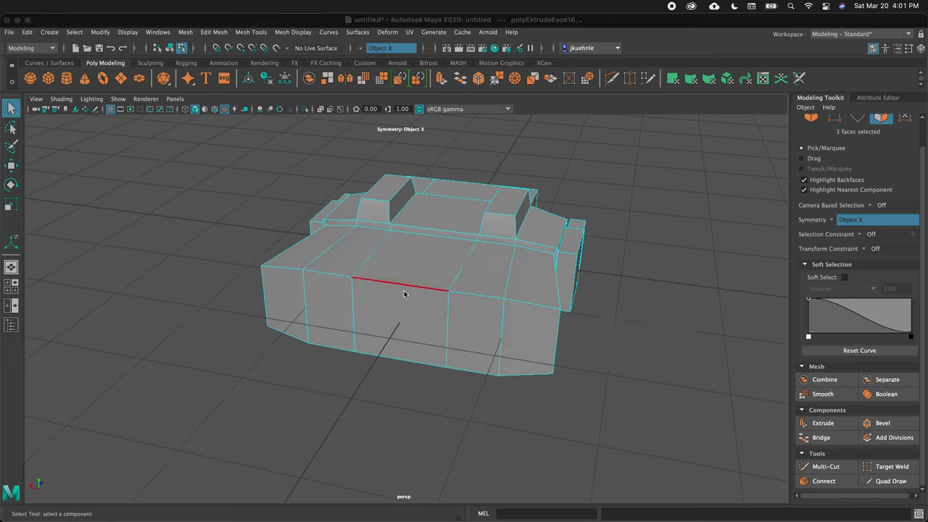
{"action": "left_click", "coordinate": [322, 273]}
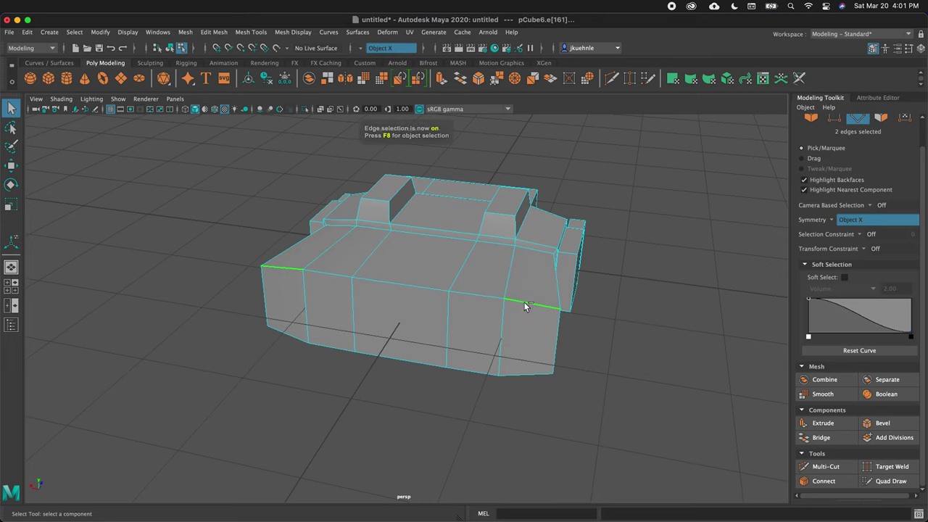
{"action": "left_click", "coordinate": [431, 289], "text": "shift"}
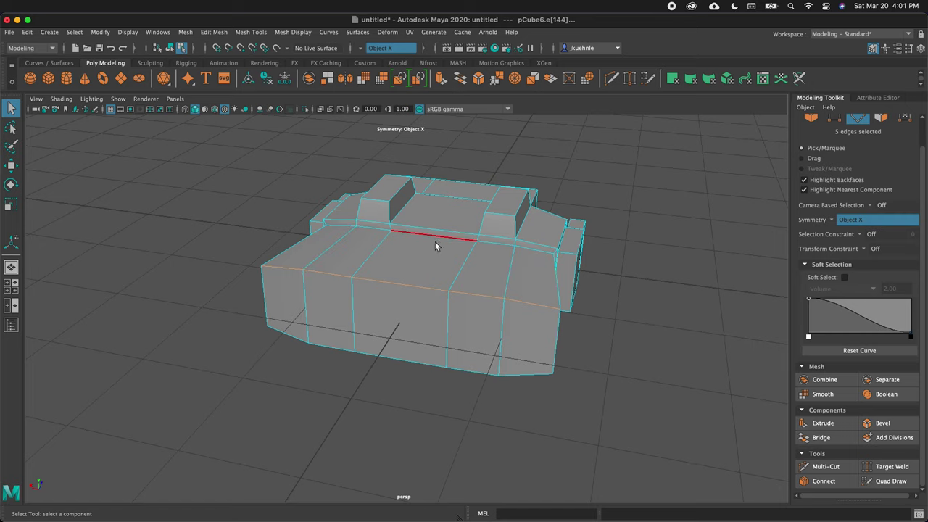
{"action": "key", "text": "w"}
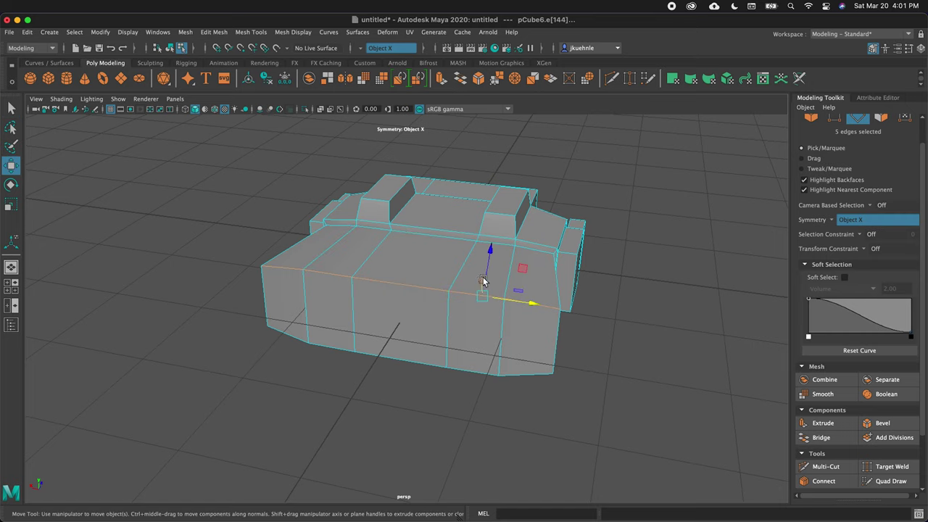
- Turn off symmetry and set the Move tool's axis orientation to World
{"action": "mouse_move", "coordinate": [478, 287]}
{"action": "left_mouse_down", "text": "alt"}
{"action": "mouse_move", "coordinate": [421, 305]}
{"action": "mouse_move", "coordinate": [376, 295]}
{"action": "mouse_move", "coordinate": [464, 286]}
{"action": "left_mouse_up", "text": "alt"}
{"action": "left_click", "coordinate": [831, 220]}
{"action": "left_click", "coordinate": [849, 222]}
{"action": "scroll", "coordinate": [873, 299], "scroll_direction": "down", "scroll_amount": 3}
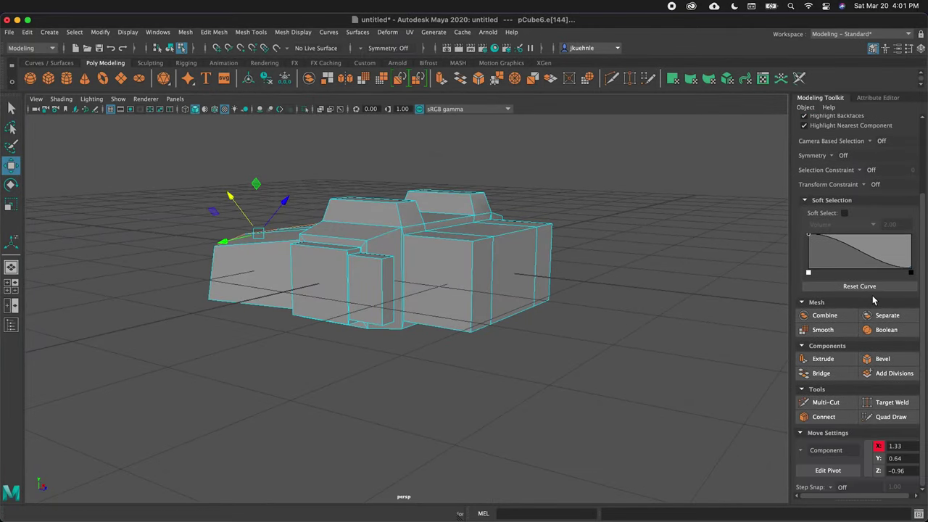
{"action": "left_click", "coordinate": [827, 403]}
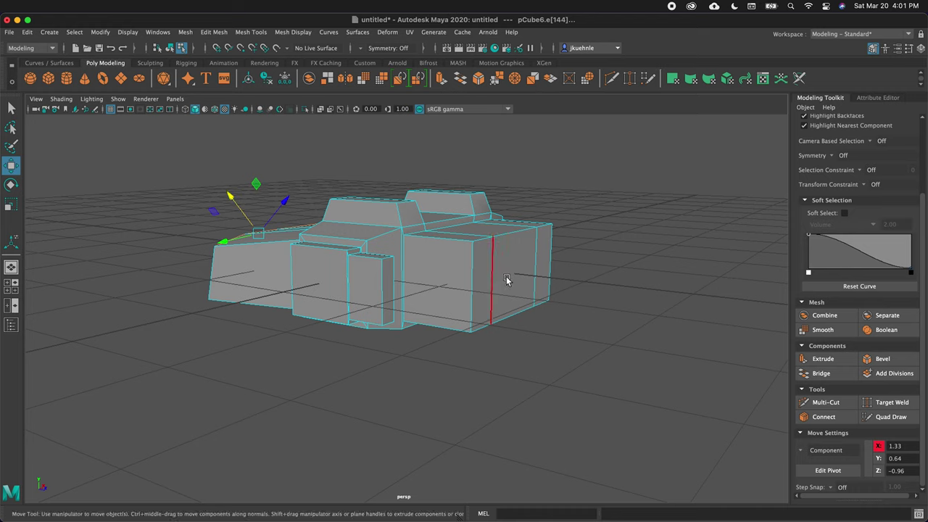
{"action": "left_click", "coordinate": [803, 451]}
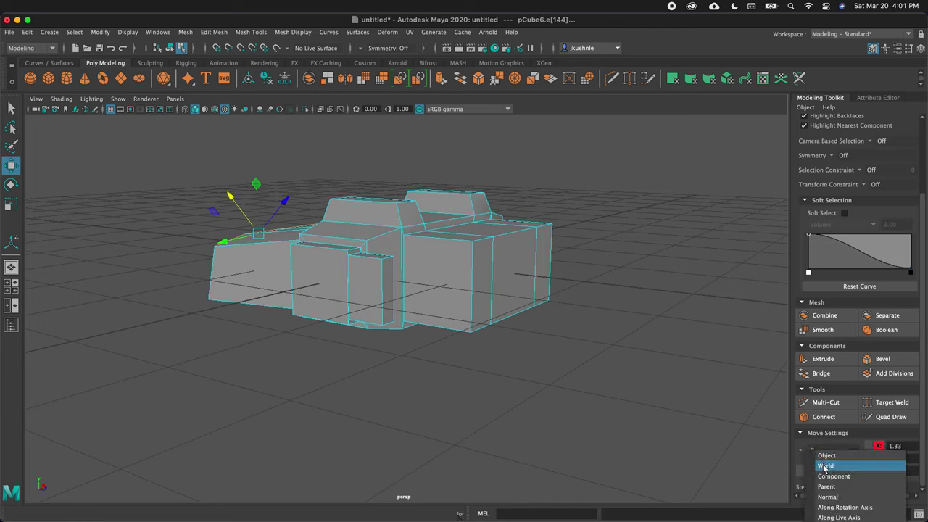
{"action": "left_click", "coordinate": [825, 465]}
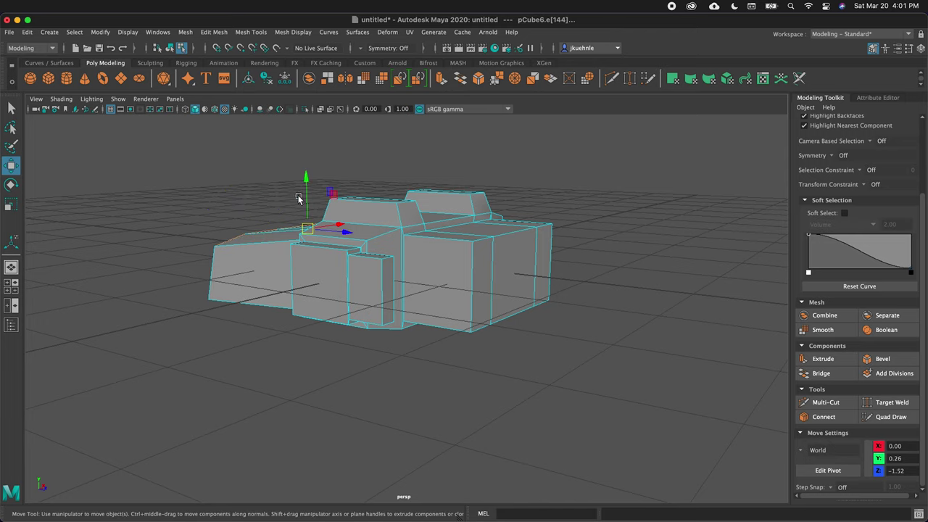
- Select the upper end edges of the five-face extruded block and move them inward and down to Y 0.21, Z 1.07
{"action": "left_click", "coordinate": [485, 240]}
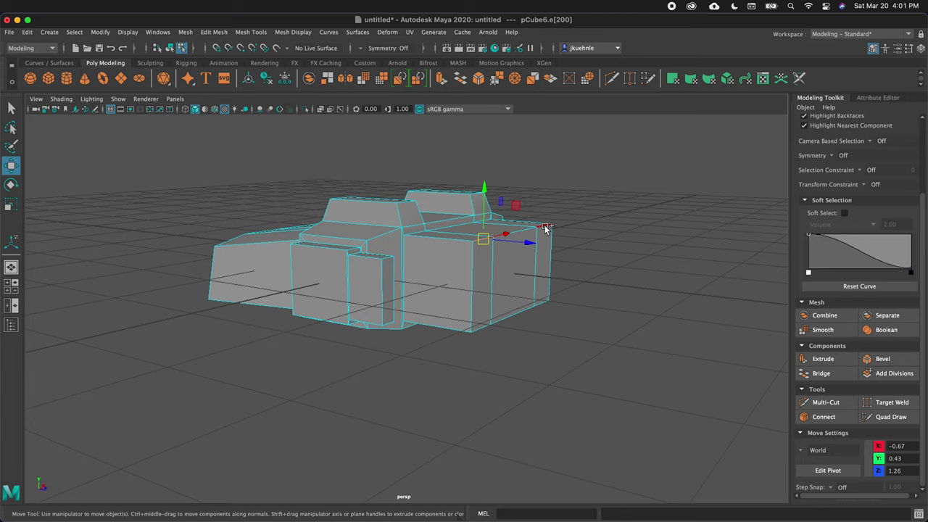
{"action": "left_click", "coordinate": [510, 233]}
{"action": "left_click", "coordinate": [499, 233]}
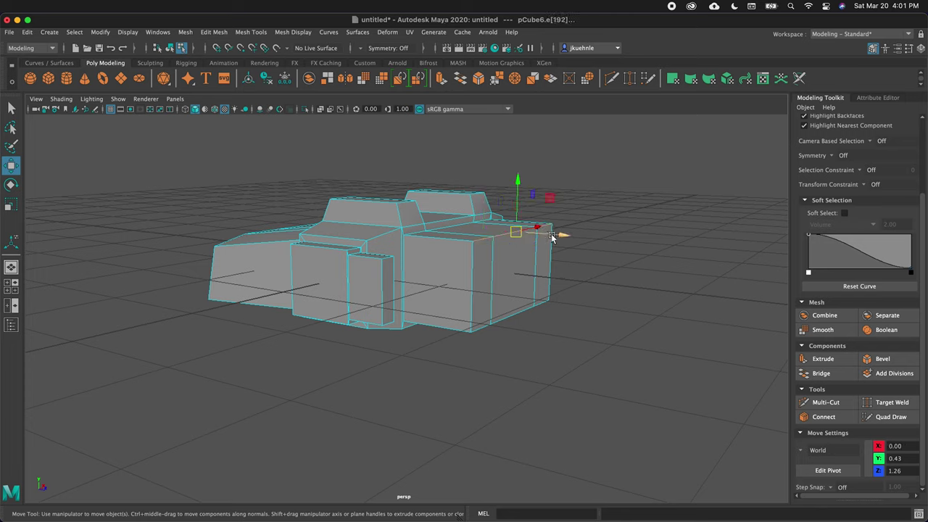
{"action": "left_click_drag", "start_coordinate": [557, 234], "coordinate": [533, 238]}
{"action": "left_click_drag", "start_coordinate": [495, 198], "coordinate": [492, 239]}
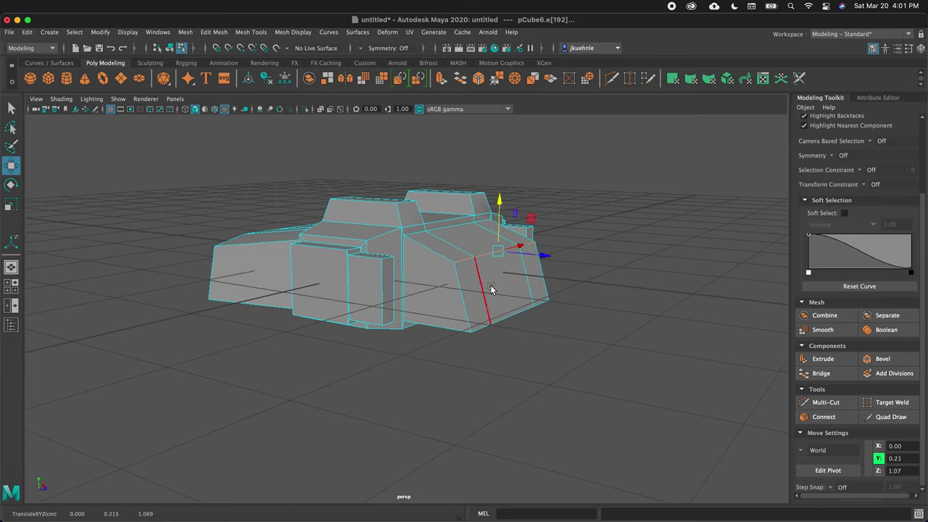
- Select the middle face of the block's sloped end and try to move it outward along the world Z axis
{"action": "left_click", "coordinate": [515, 291]}
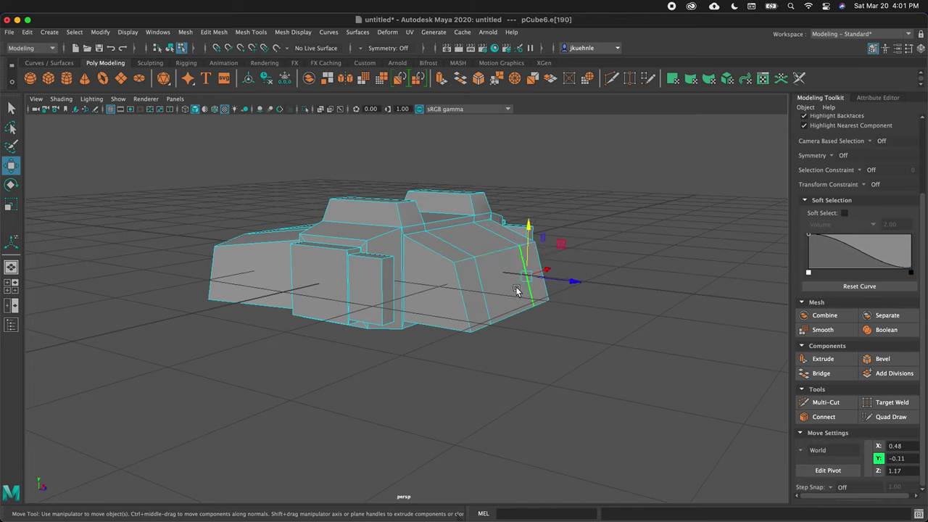
{"action": "key", "text": "F11"}
{"action": "left_click", "coordinate": [500, 306]}
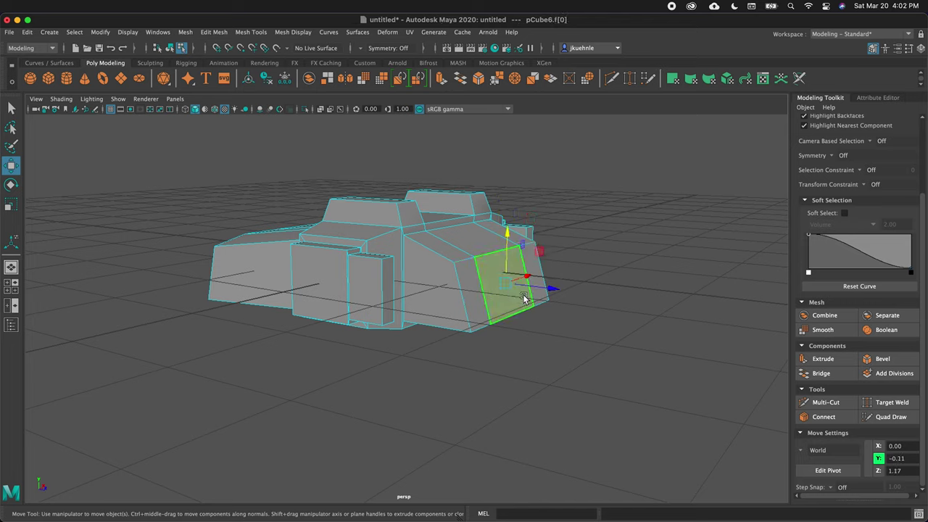
{"action": "left_click_drag", "start_coordinate": [484, 307], "coordinate": [630, 286], "text": "alt"}
{"action": "left_click", "coordinate": [589, 285]}
{"action": "key", "text": "super+z"}
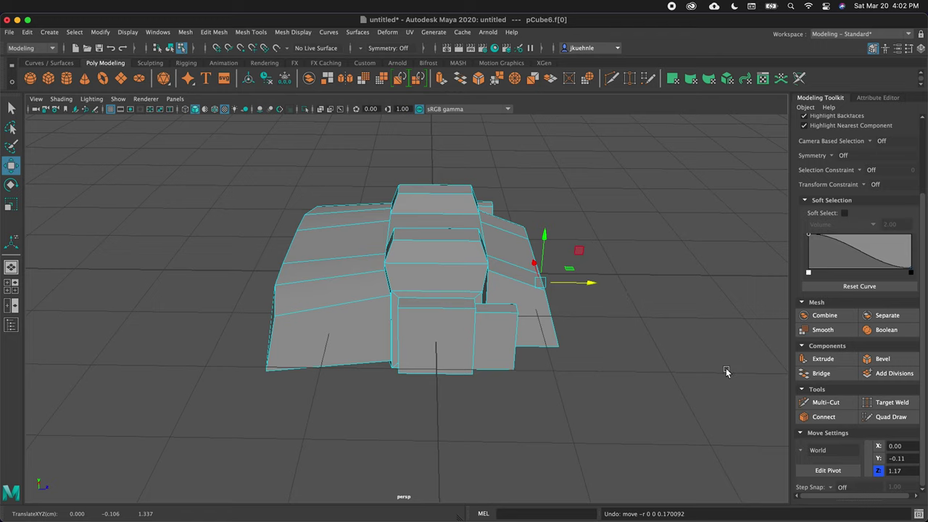
- Set the Move tool's axis orientation to Component and move the sloped face outward along its normal to X 1.58
{"action": "left_click", "coordinate": [813, 451]}
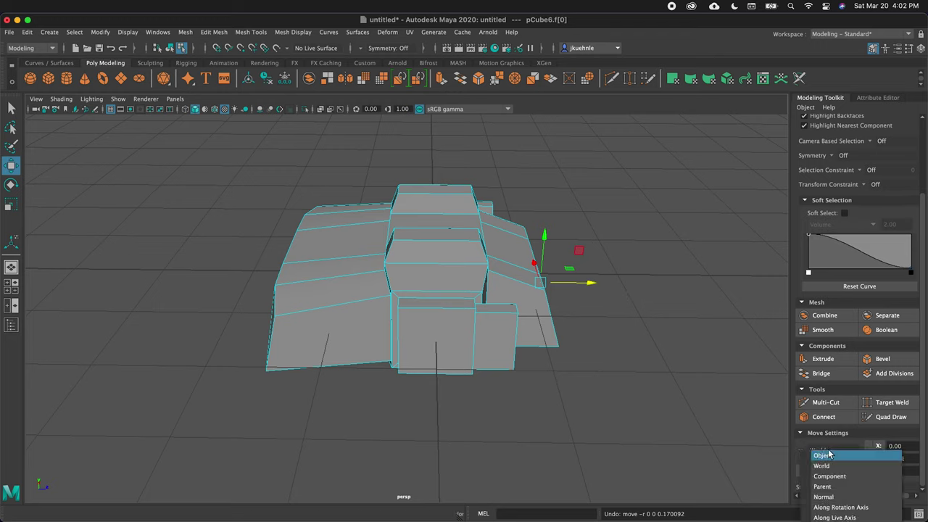
{"action": "left_click", "coordinate": [835, 476]}
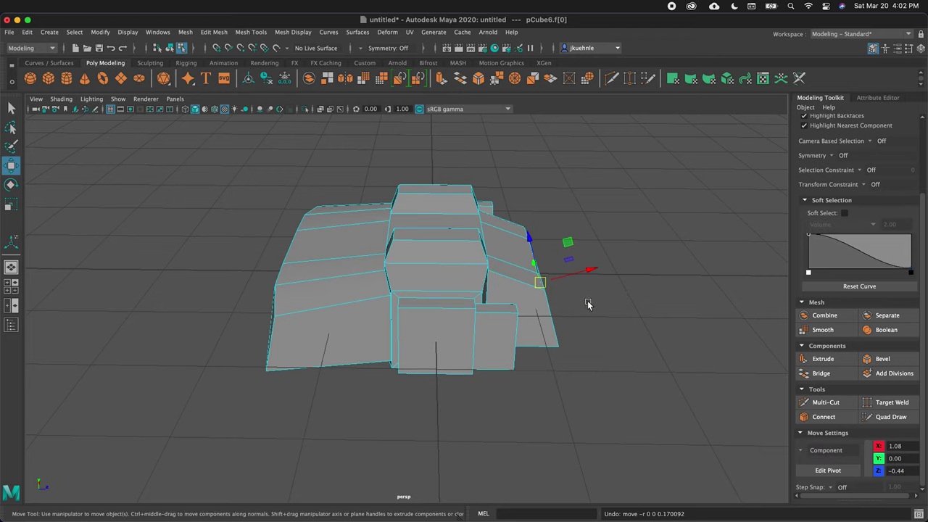
{"action": "left_click_drag", "start_coordinate": [587, 311], "coordinate": [597, 273], "text": "alt"}
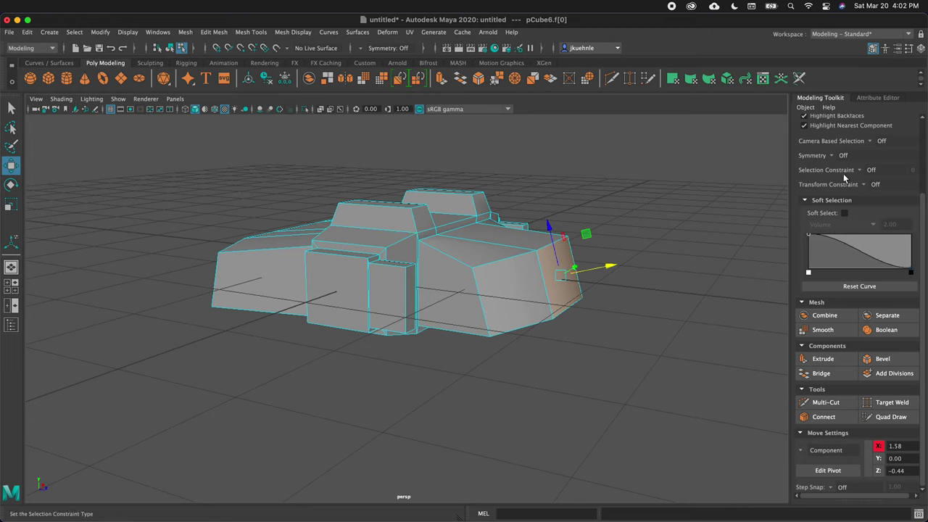
- Select the end face of the nearer raised top block, inset it slightly and extrude it outward along its normal by 0.228
{"action": "left_click", "coordinate": [423, 222]}
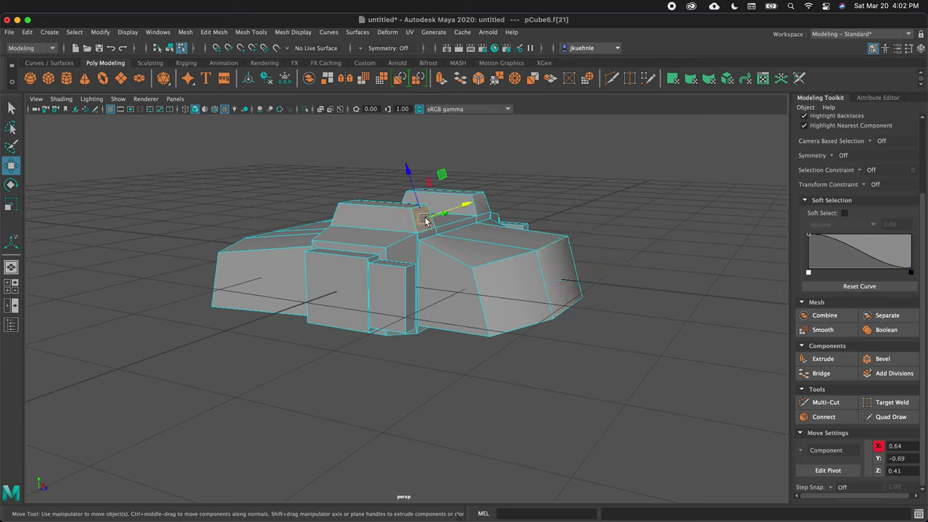
{"action": "key", "text": "ctrl+e"}
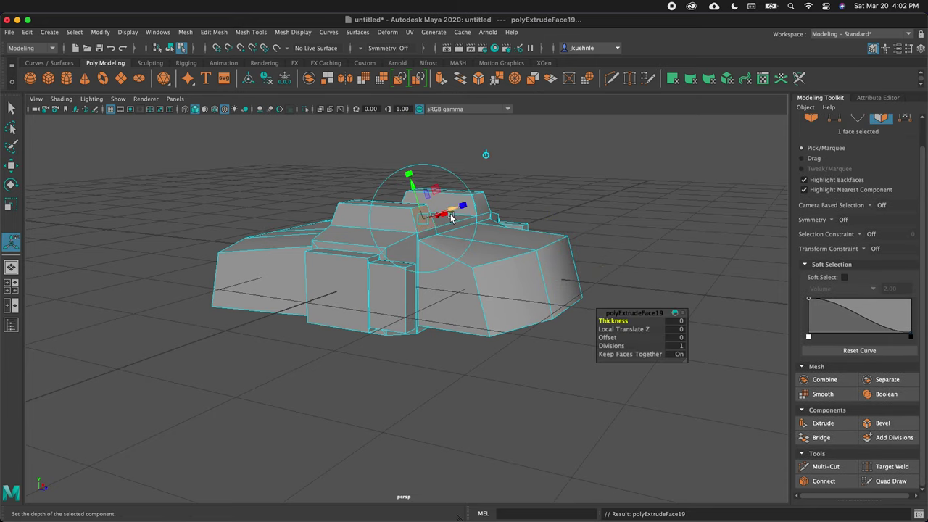
{"action": "left_click", "coordinate": [425, 221]}
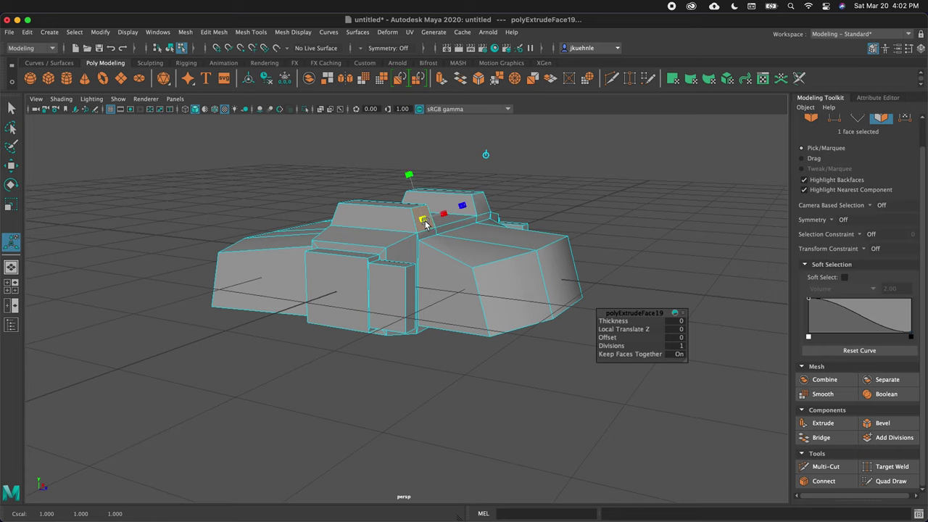
{"action": "left_click", "coordinate": [423, 221]}
{"action": "left_click", "coordinate": [452, 208]}
{"action": "key", "text": "ctrl+e"}
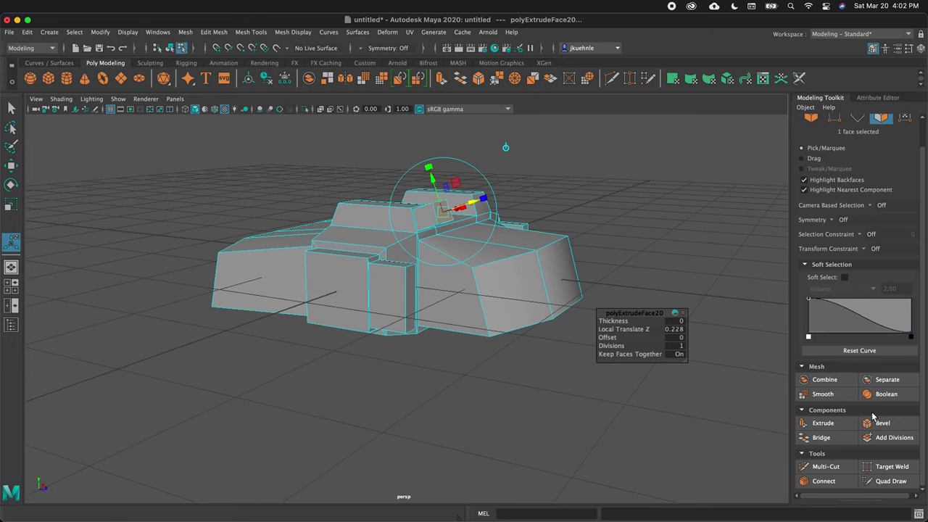
- Select the matching end face of the farther raised block and set the Move tool's axis orientation to World
{"action": "key", "text": "w"}
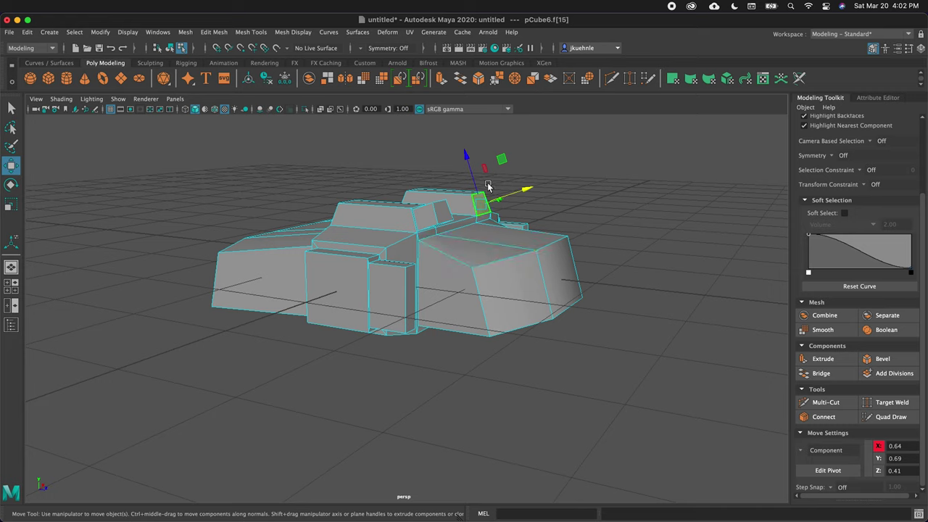
{"action": "left_click", "coordinate": [807, 452]}
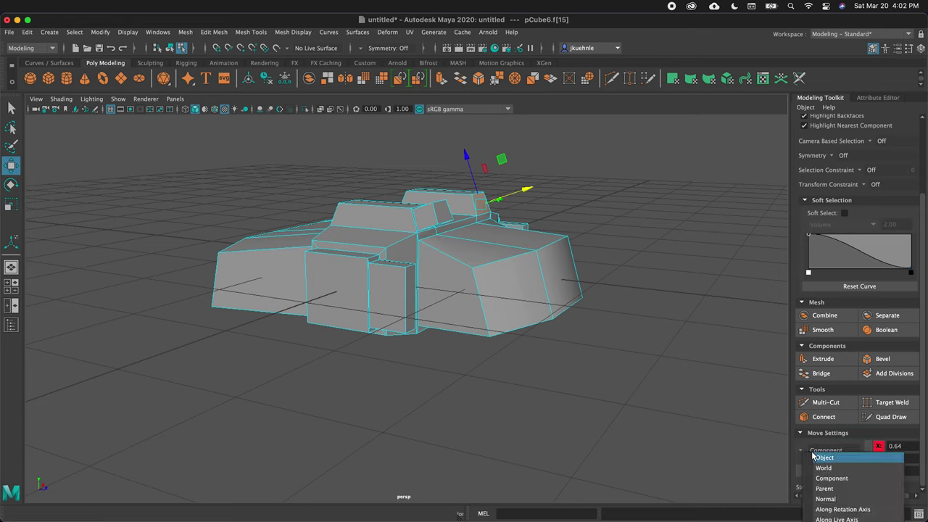
{"action": "left_click", "coordinate": [823, 467]}
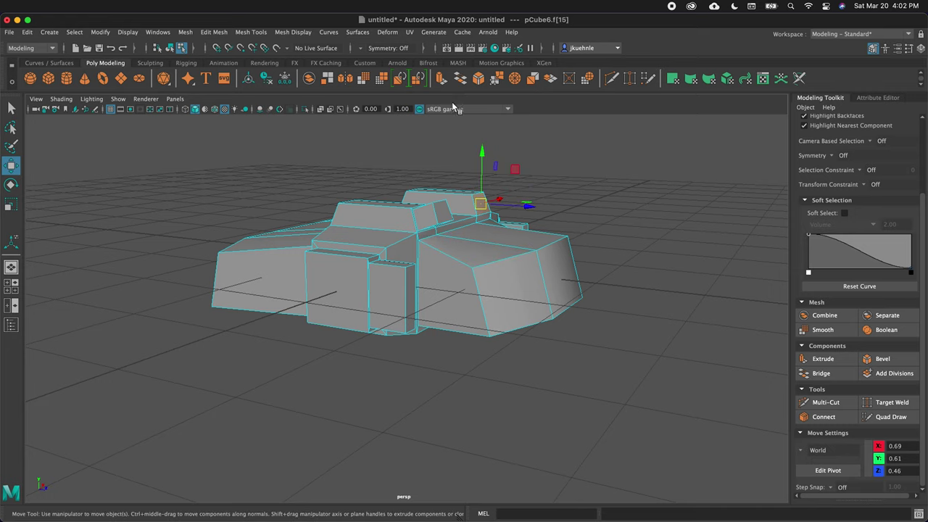
- Extrude the farther block's end face with a slight inset and move it outward along world Z to 0.82
{"action": "key", "text": "ctrl+e"}
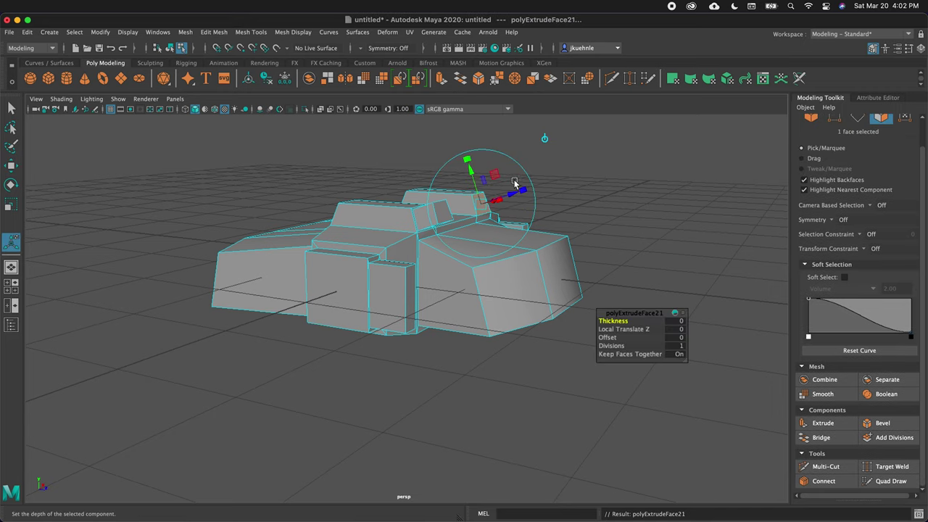
{"action": "left_click", "coordinate": [481, 203]}
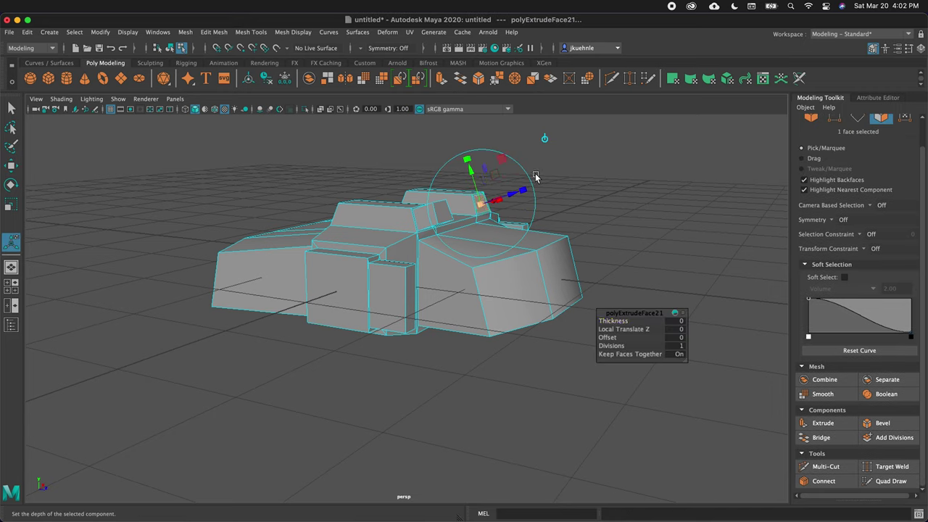
{"action": "key", "text": "w"}
{"action": "left_click_drag", "start_coordinate": [513, 207], "coordinate": [348, 217]}
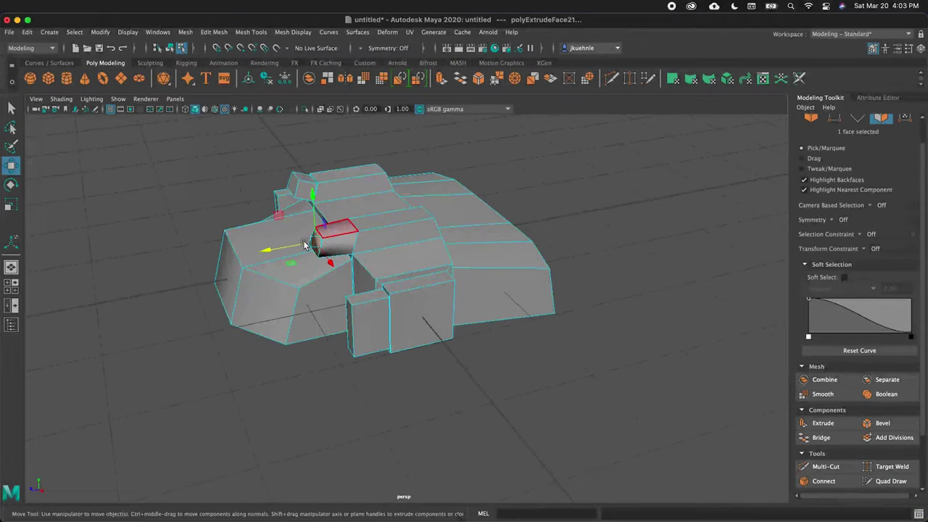
{"action": "left_click", "coordinate": [316, 263]}
- Compare the end extrusion made along the face normal with the one moved along the world axis on the two raised blocks
{"action": "scroll", "coordinate": [317, 263], "scroll_direction": "down", "scroll_amount": 3}
{"action": "scroll", "coordinate": [288, 236], "scroll_direction": "up", "scroll_amount": 8}
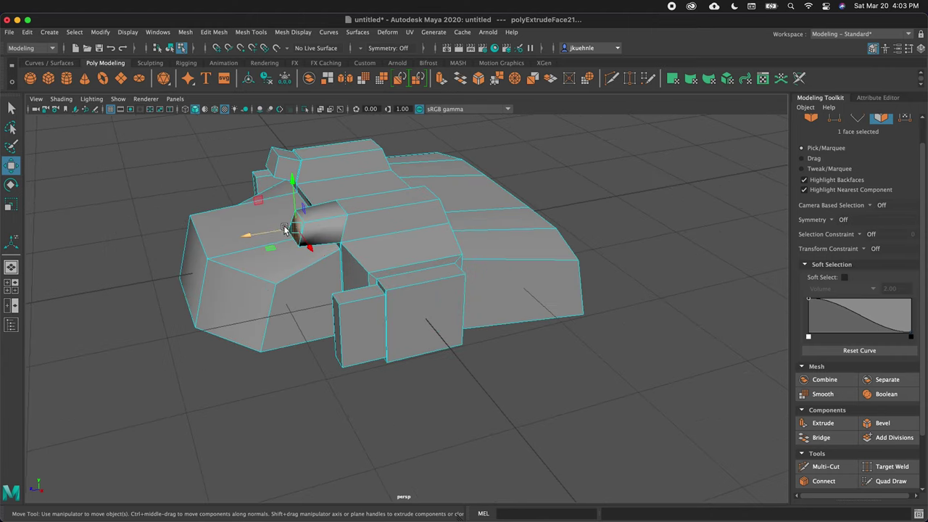
{"action": "left_click_drag", "start_coordinate": [269, 190], "coordinate": [298, 208], "text": "alt"}
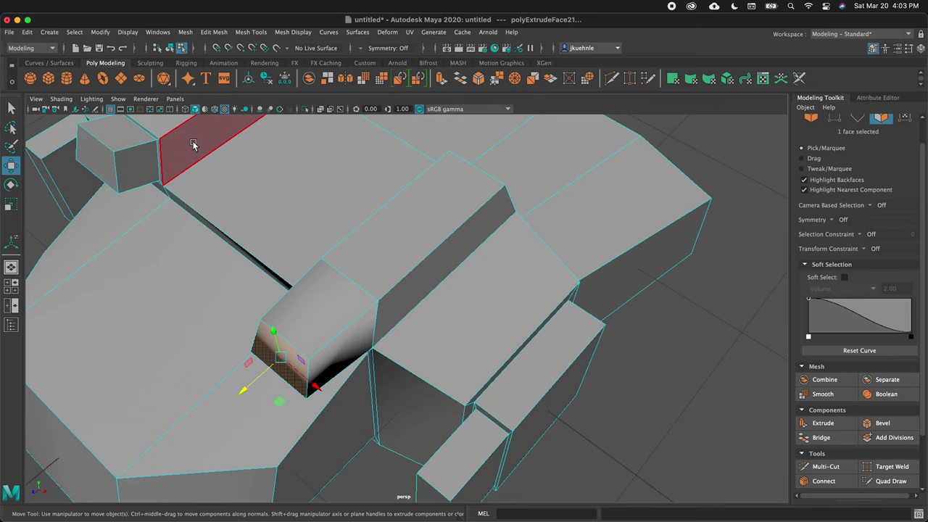
{"action": "scroll", "coordinate": [597, 183], "scroll_direction": "up", "scroll_amount": 3}
{"action": "scroll", "coordinate": [597, 183], "scroll_direction": "down", "scroll_amount": 8}
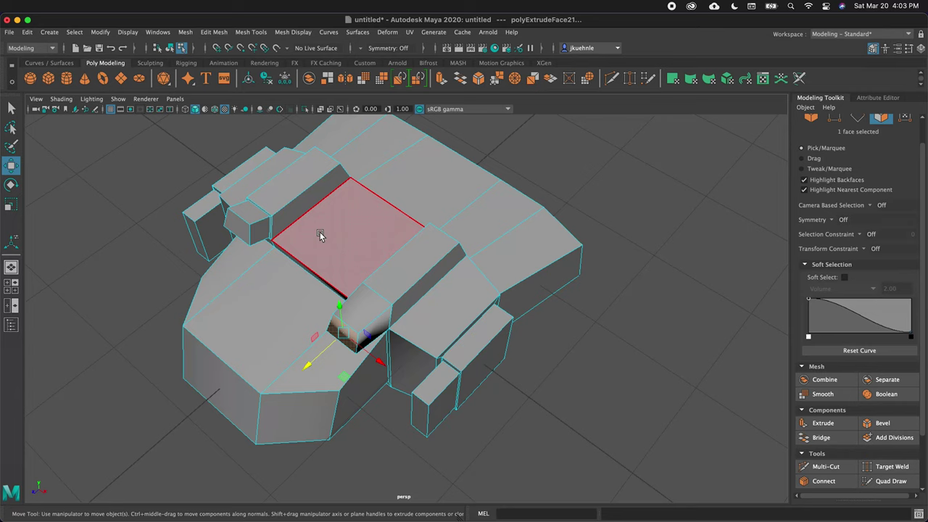
{"action": "left_click_drag", "start_coordinate": [320, 235], "coordinate": [435, 313], "text": "alt"}
{"action": "scroll", "coordinate": [748, 258], "scroll_direction": "up", "scroll_amount": 3}
{"action": "scroll", "coordinate": [830, 246], "scroll_direction": "up", "scroll_amount": 2}
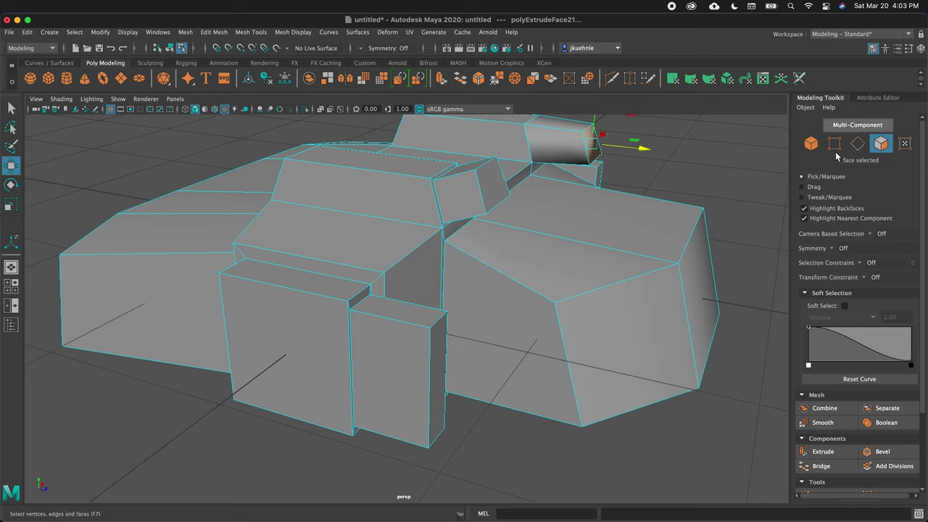
{"action": "scroll", "coordinate": [848, 344], "scroll_direction": "down", "scroll_amount": 4}
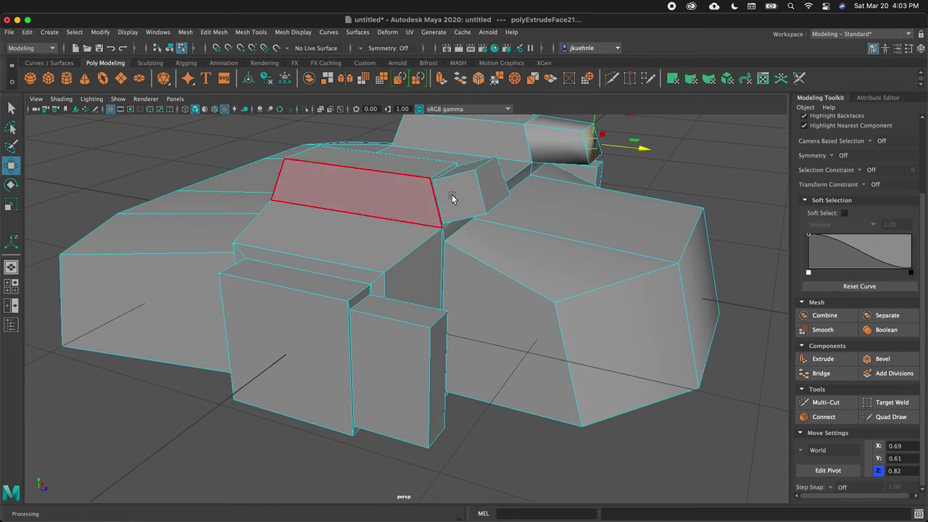
{"action": "scroll", "coordinate": [503, 193], "scroll_direction": "up", "scroll_amount": 3}
{"action": "scroll", "coordinate": [503, 172], "scroll_direction": "down", "scroll_amount": 6}
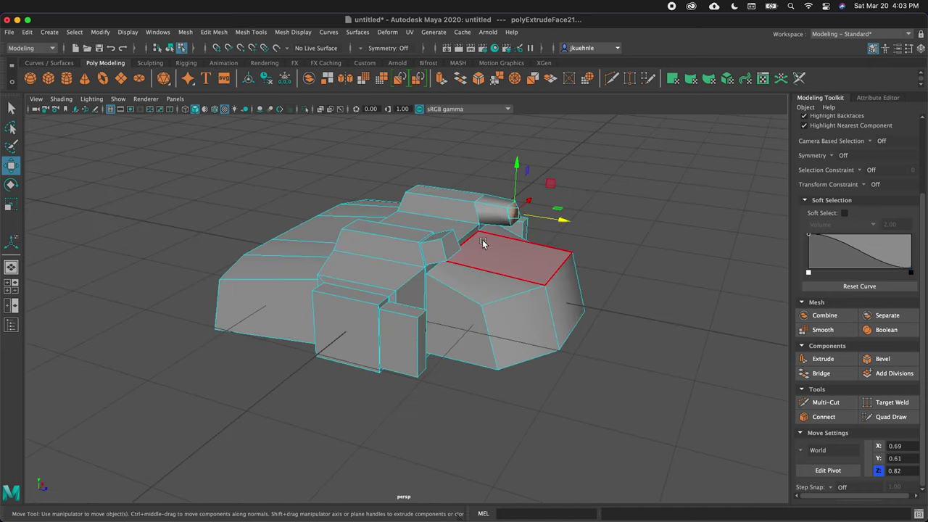